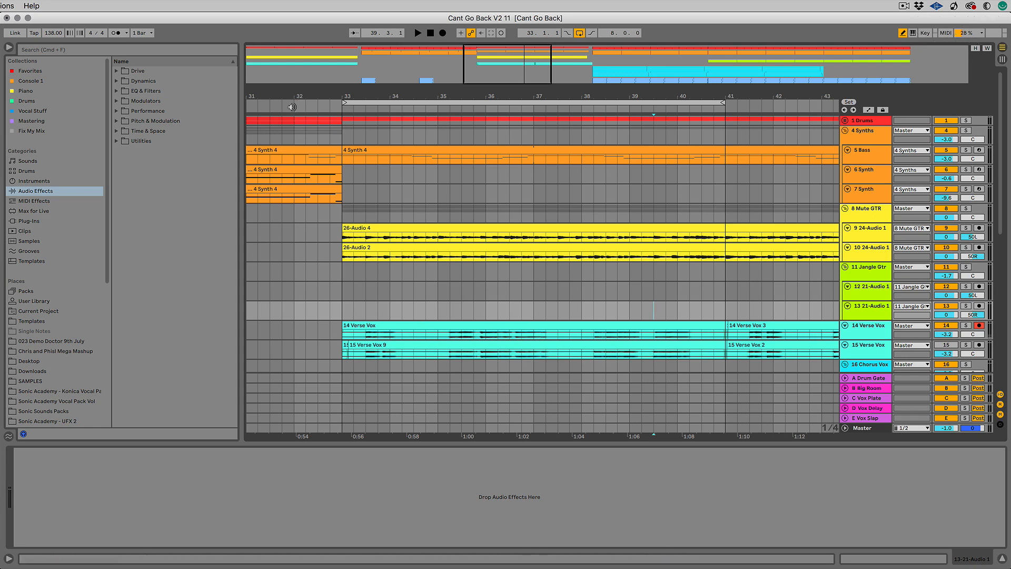
Play the arrangement from just before bar 33 and mute the 15 Verse Vox track.
left_click(292, 106)
left_click(946, 345)
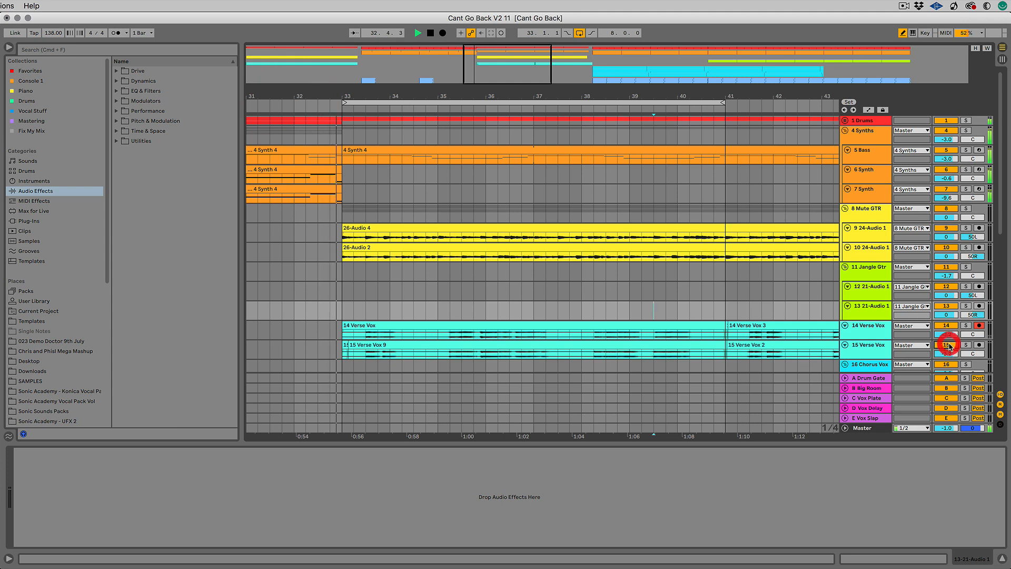
left_click_drag(571, 97, 499, 44)
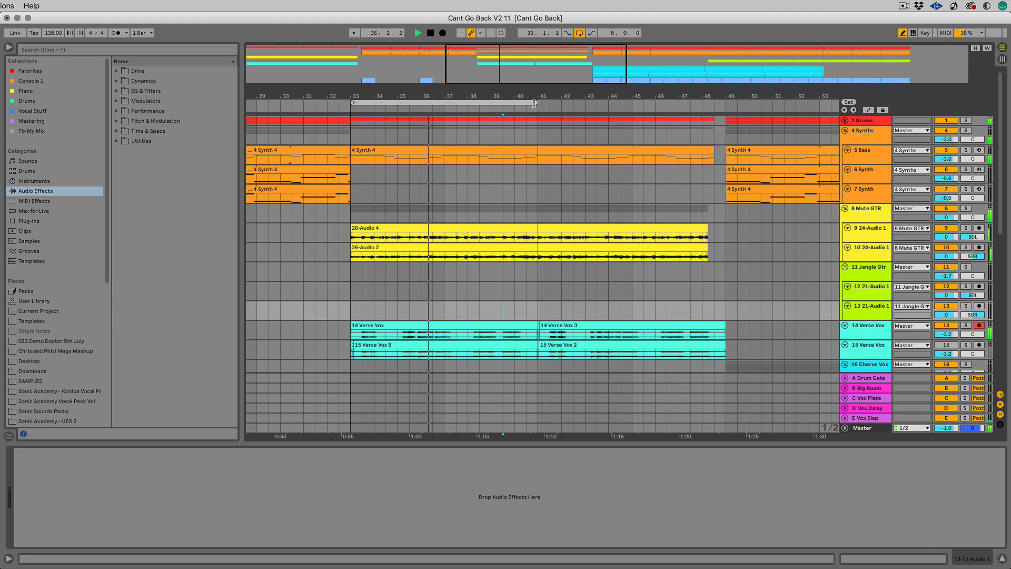
Extend the loop starting at bar 33 to 19 bars, select the 14 Verse Vox track, and shorten the loop to 8 bars.
left_click_drag(535, 103, 792, 115)
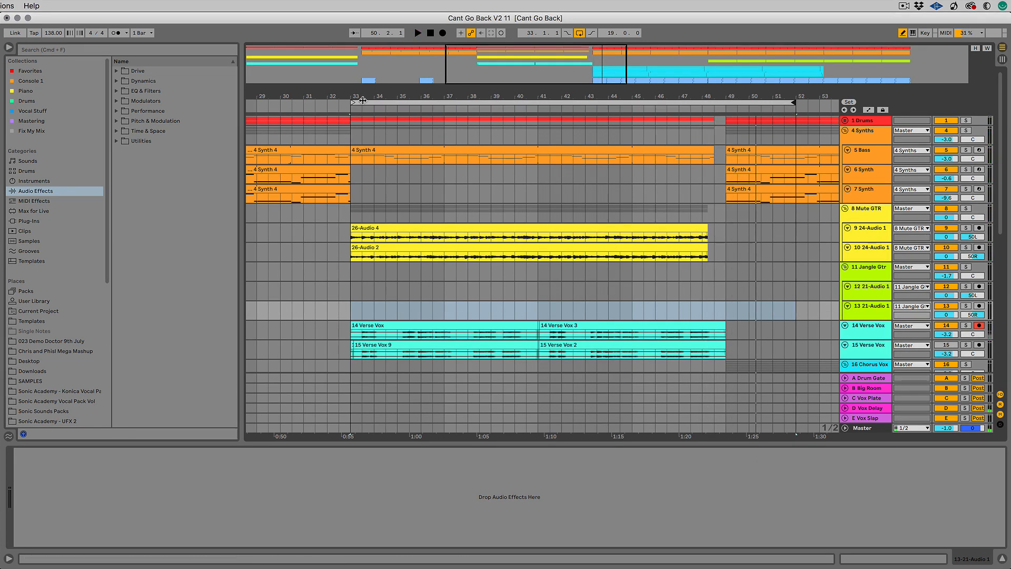
left_click(863, 327)
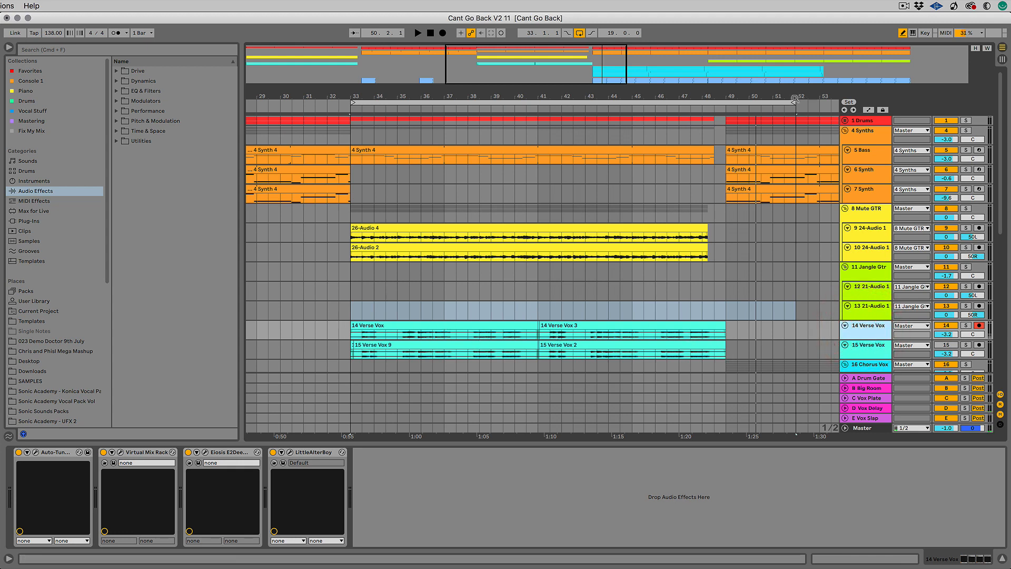
left_click_drag(793, 102, 537, 113)
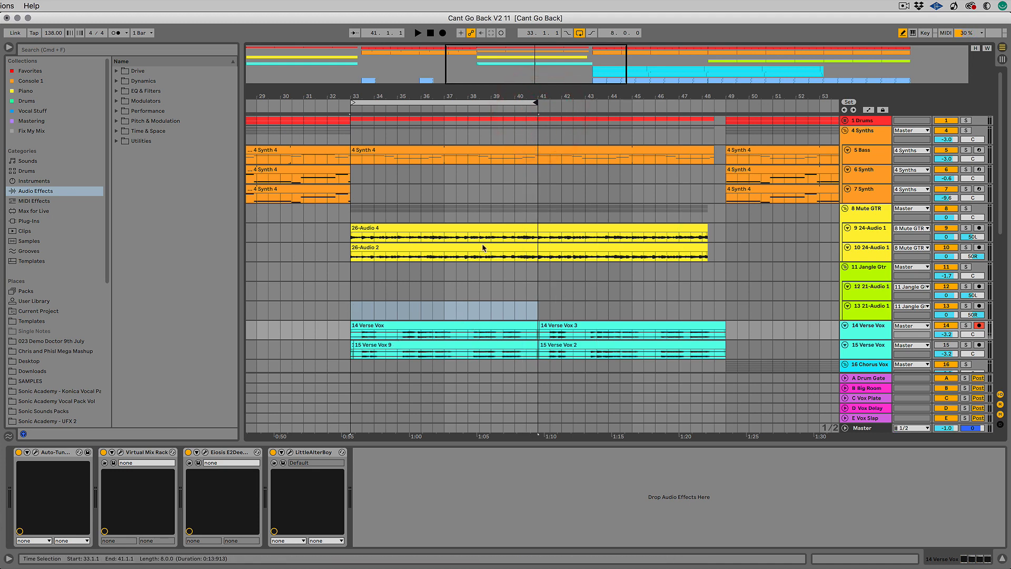
Show the take lanes of the 14 Verse Vox track and audition its first two takes.
right_click(862, 330)
left_click(879, 463)
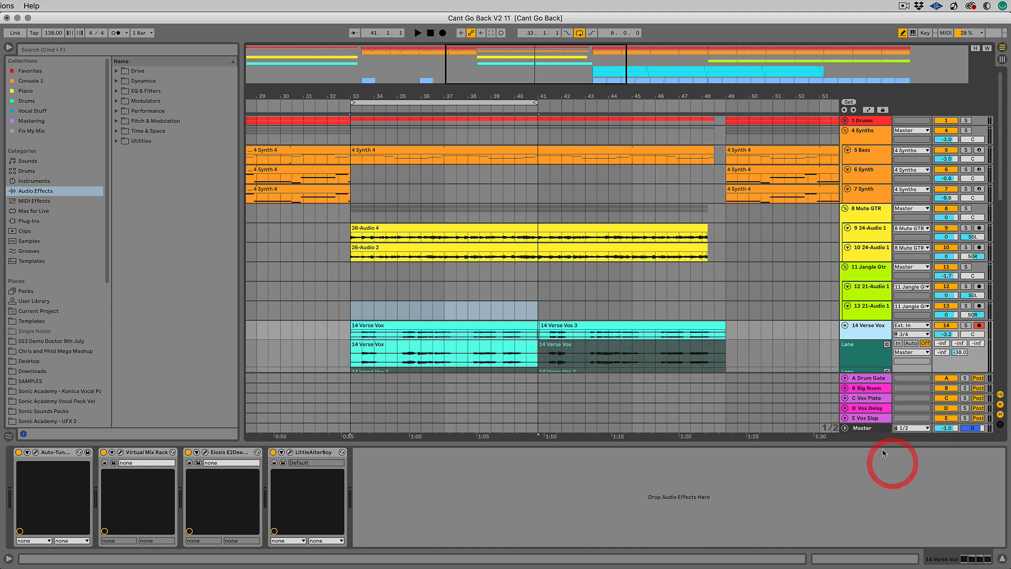
scroll(610, 257, "down", 3)
scroll(611, 255, "down", 4)
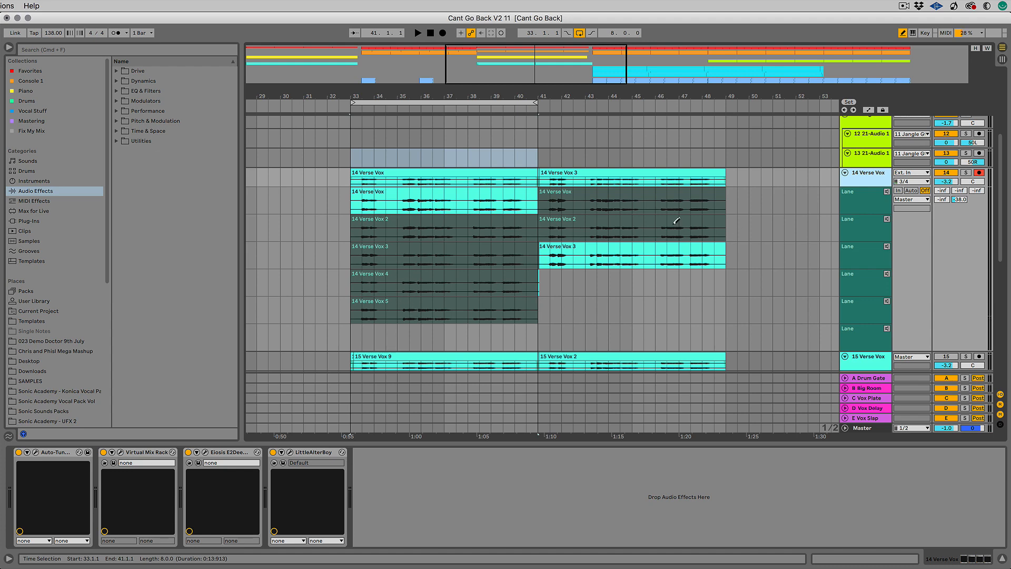
left_click(887, 191)
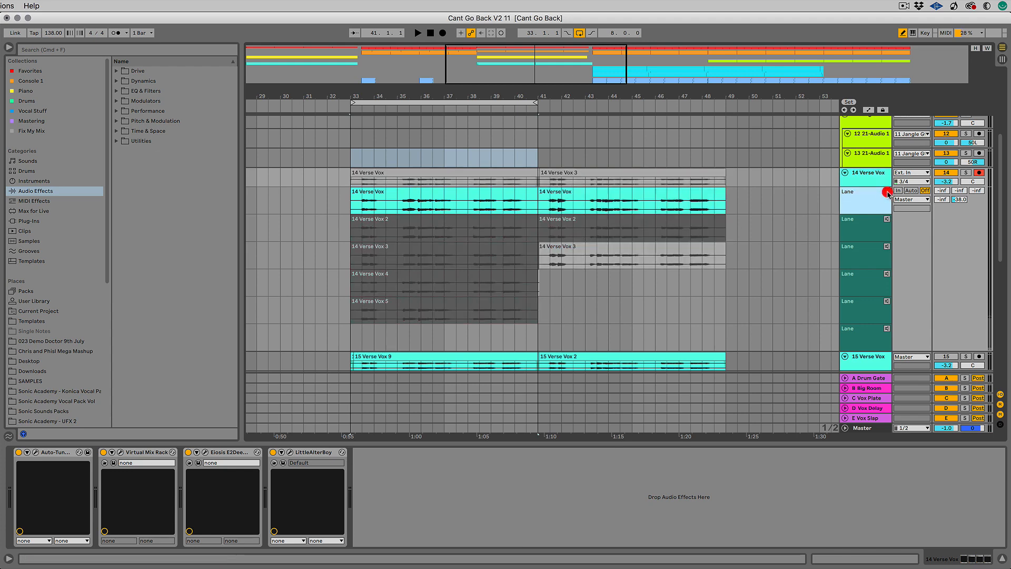
left_click(886, 218)
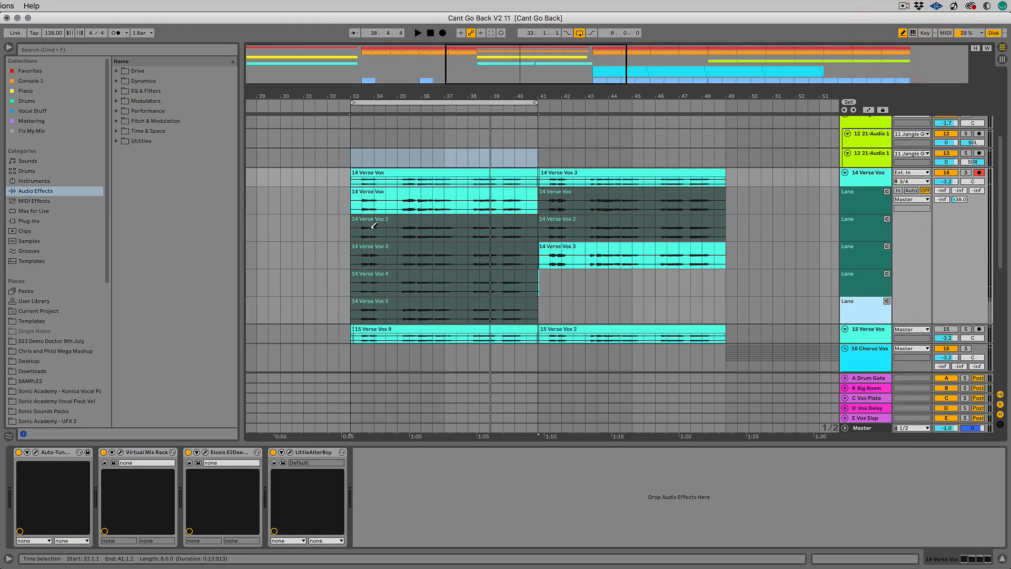
Comp 14 Verse Vox from take 2 at bar 33, take 3 at 35, take 4 at 37.3 and take 5 from 39.2.4 to 40.3.2.
left_click(354, 226)
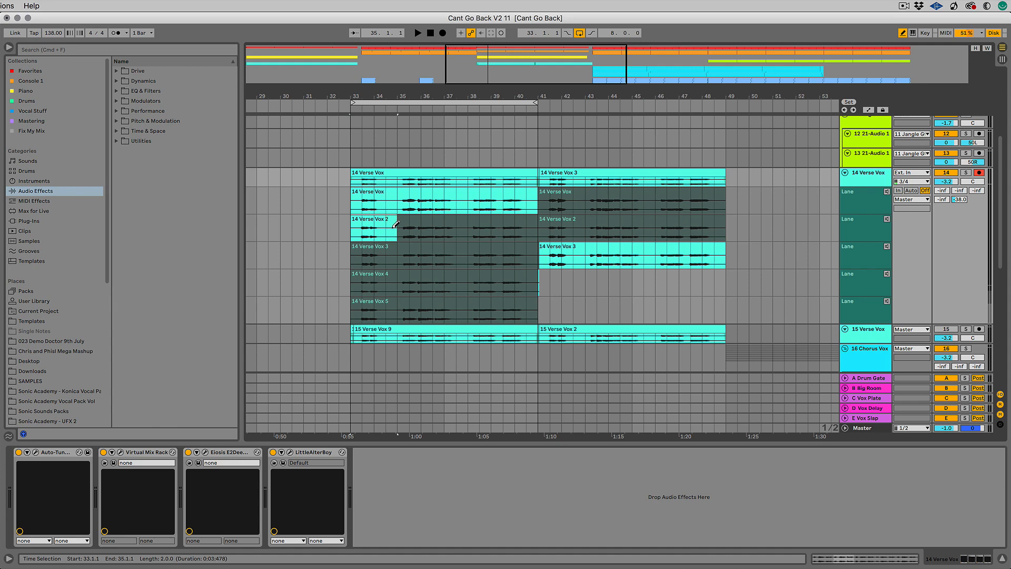
left_click_drag(405, 255, 520, 281)
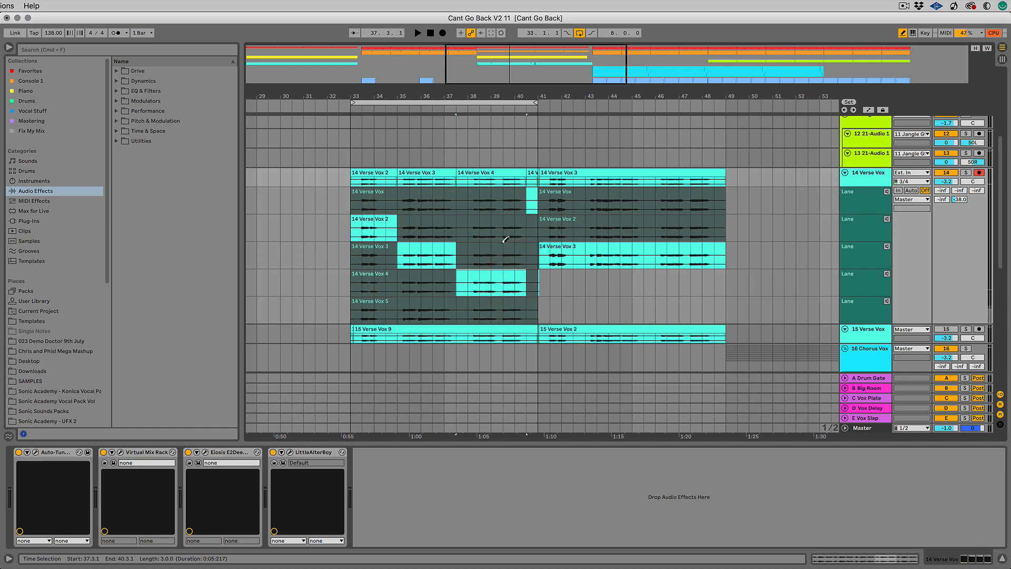
left_click_drag(511, 100, 510, 131)
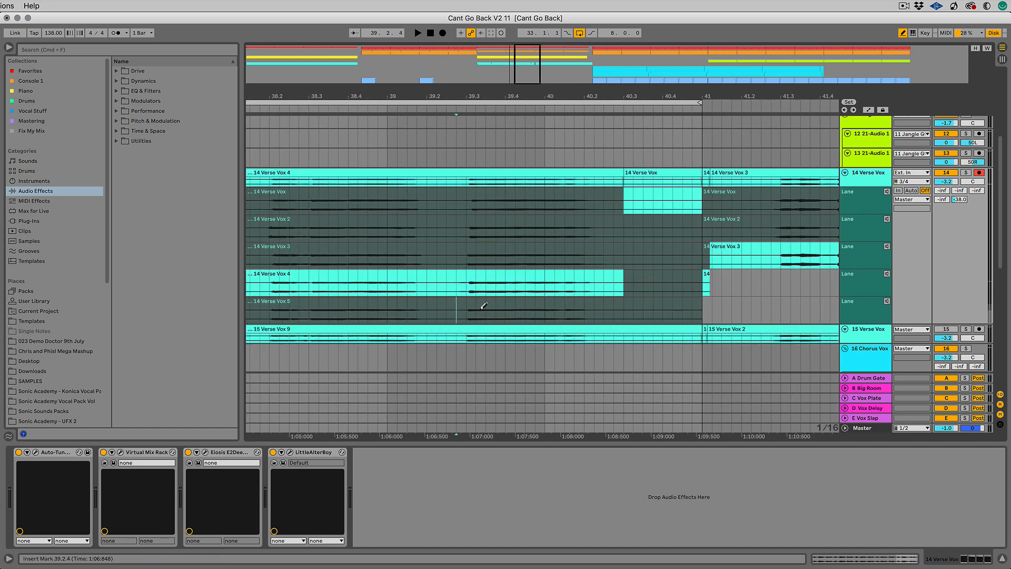
left_click_drag(456, 310, 628, 302)
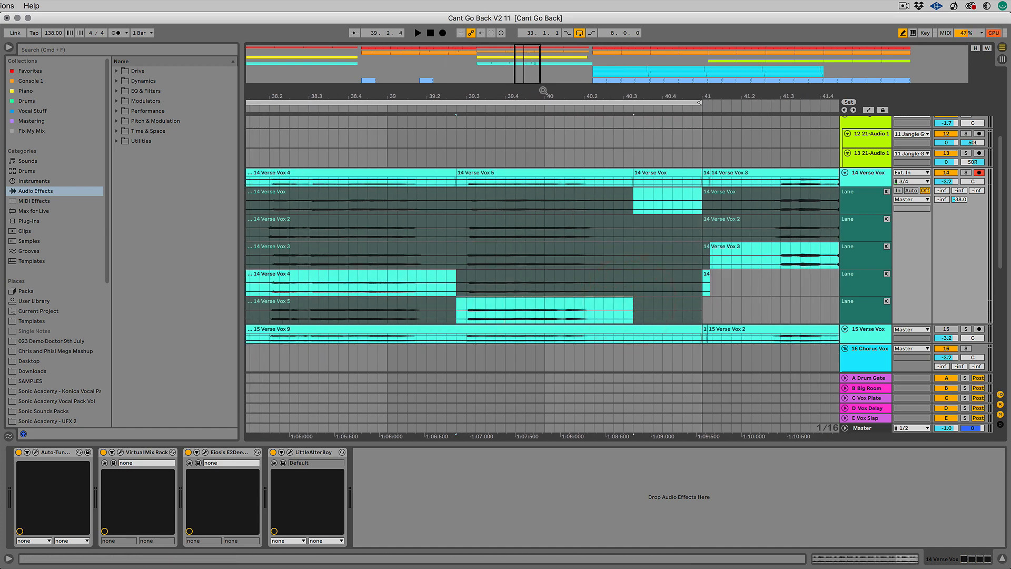
left_click_drag(543, 92, 538, 57)
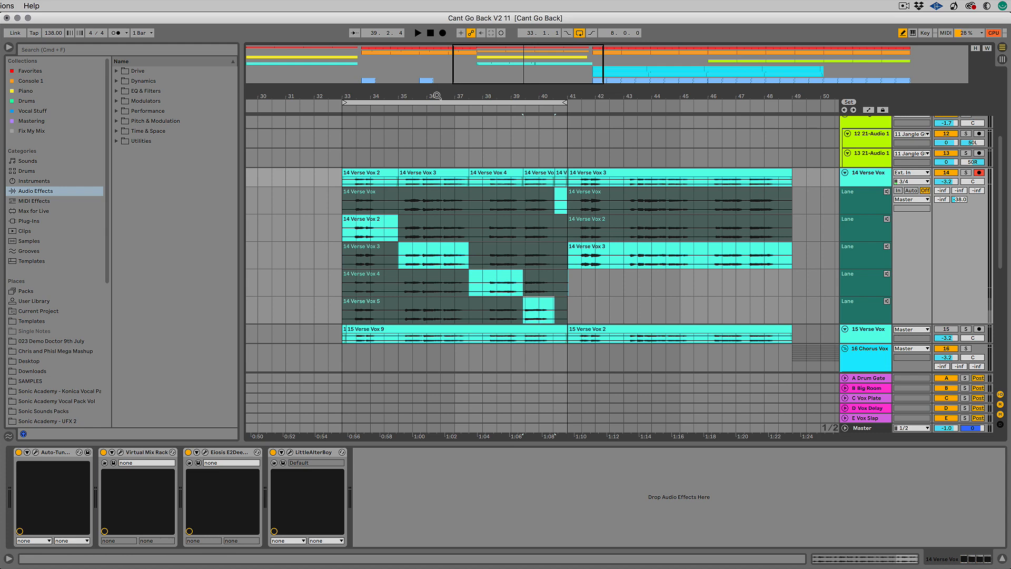
Play back the comped vocal from just before bar 33 and examine the join between takes 3 and 4 at 37.3.
left_click(335, 107)
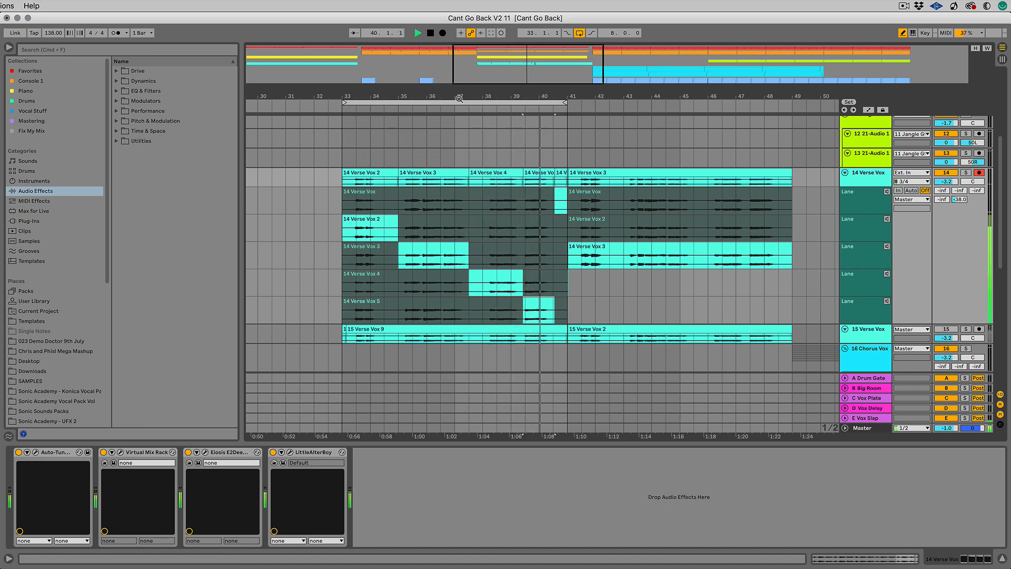
key("space")
left_click_drag(459, 99, 508, 163)
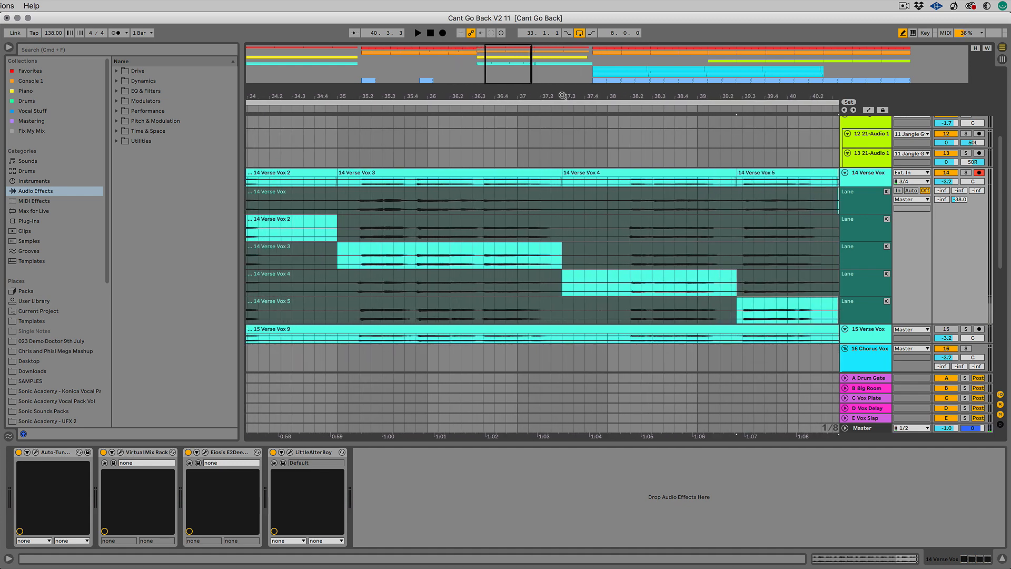
left_click_drag(562, 96, 613, 172)
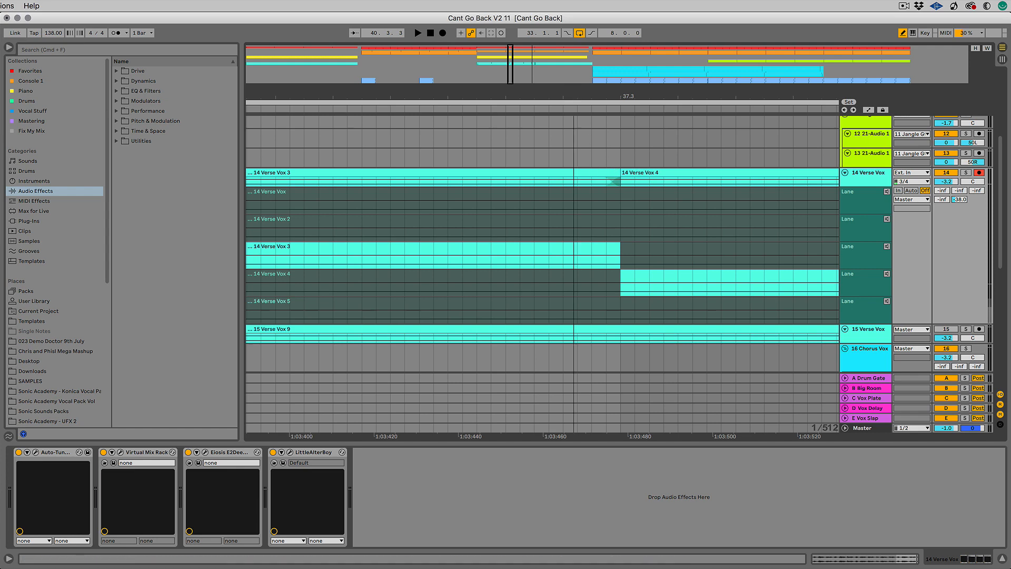
left_click_drag(574, 96, 586, 28)
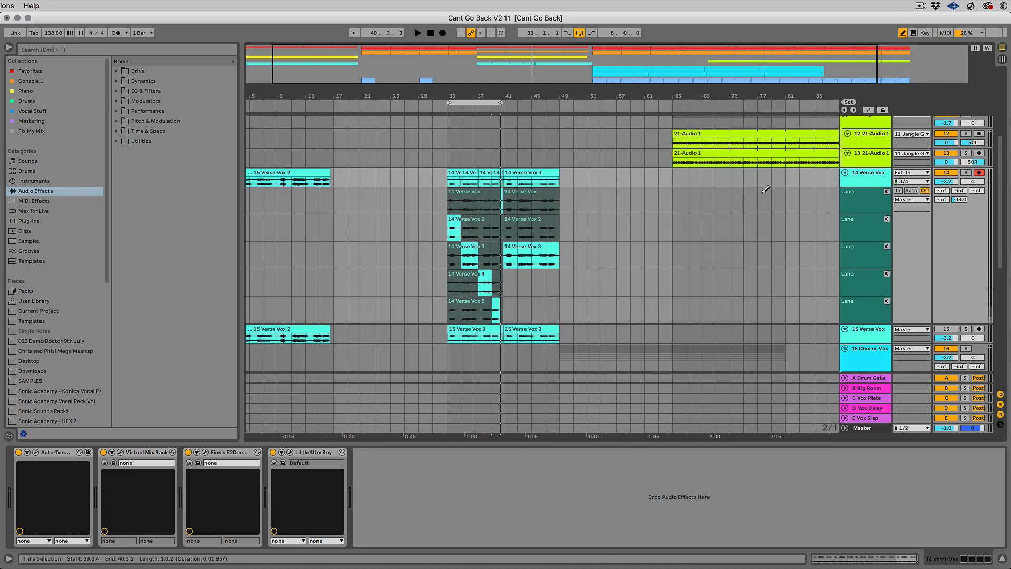
Hide the take lanes of the 14 Verse Vox track.
right_click(856, 187)
left_click(906, 311)
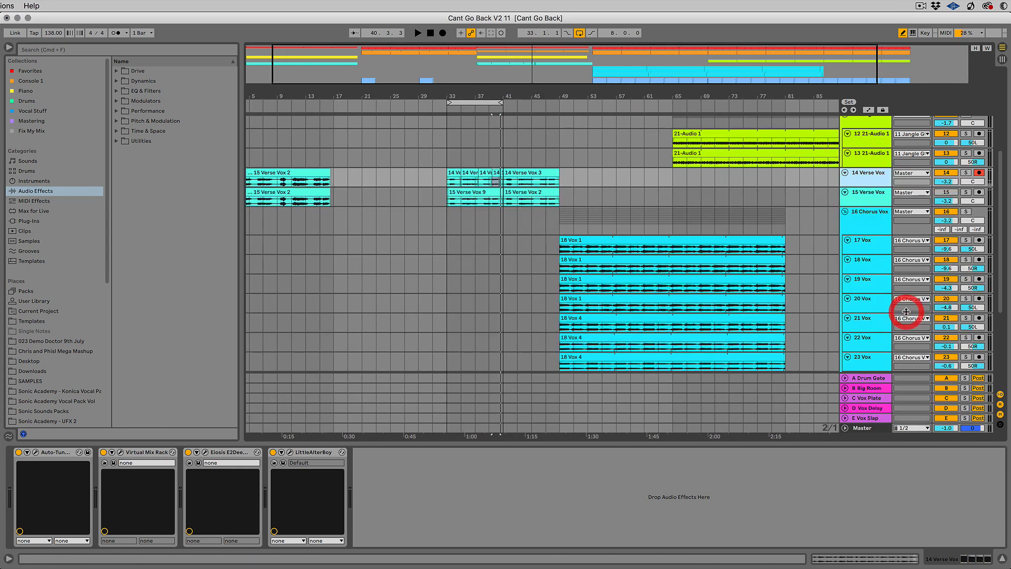
left_click_drag(487, 96, 486, 142)
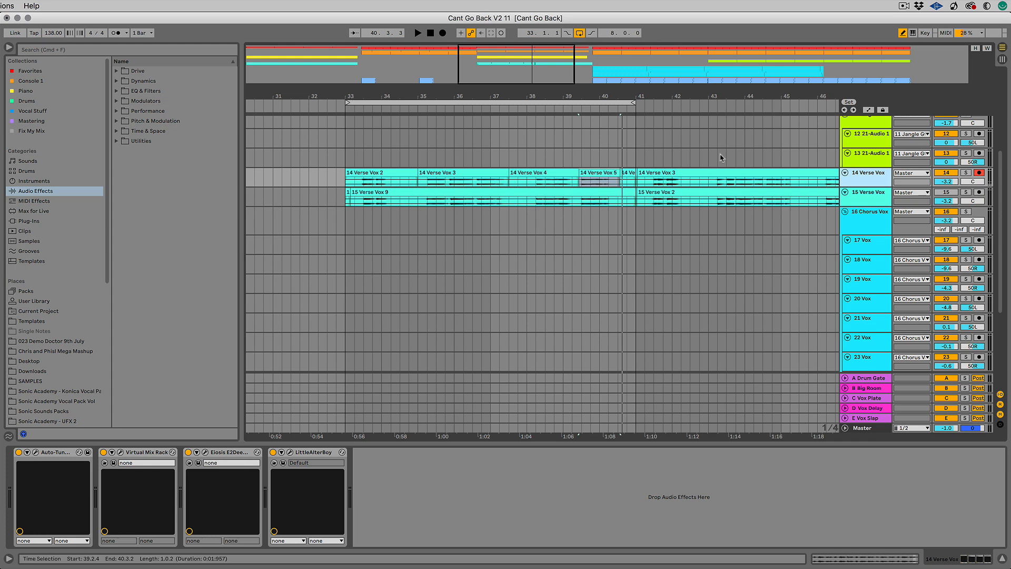
Link the 14 Verse Vox and 15 Verse Vox tracks for simultaneous editing.
left_click(863, 196)
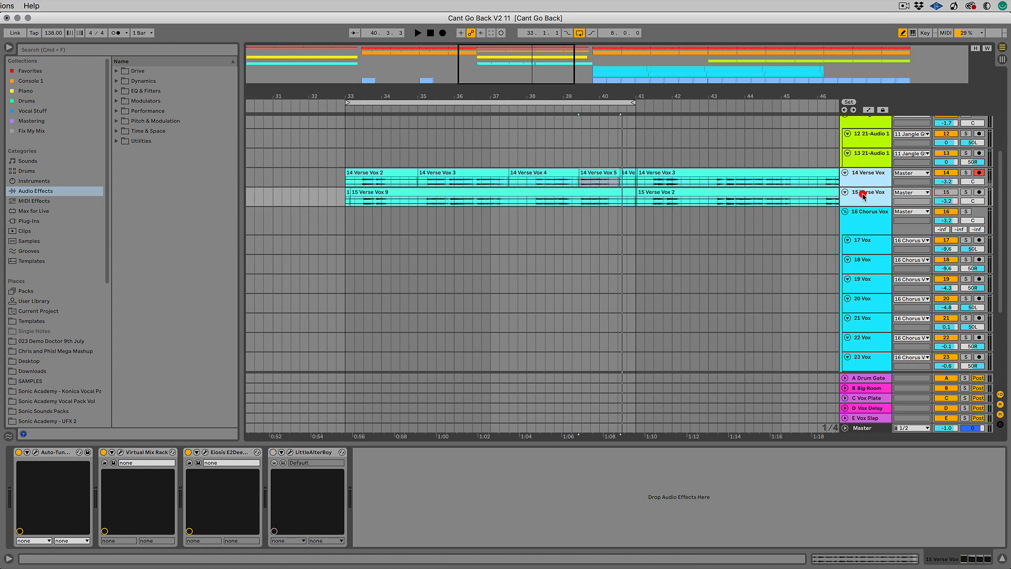
right_click(863, 197)
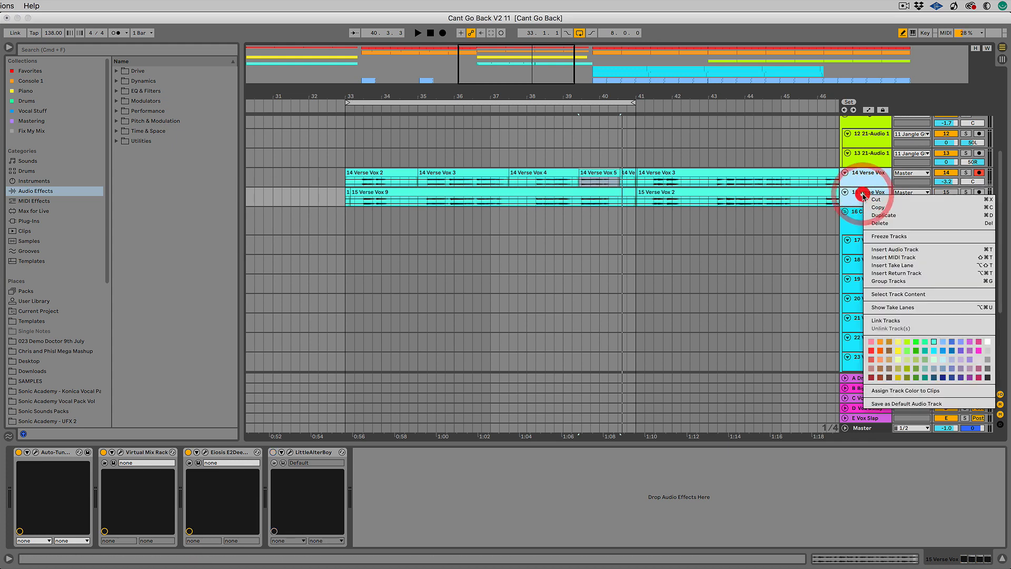
left_click(897, 321)
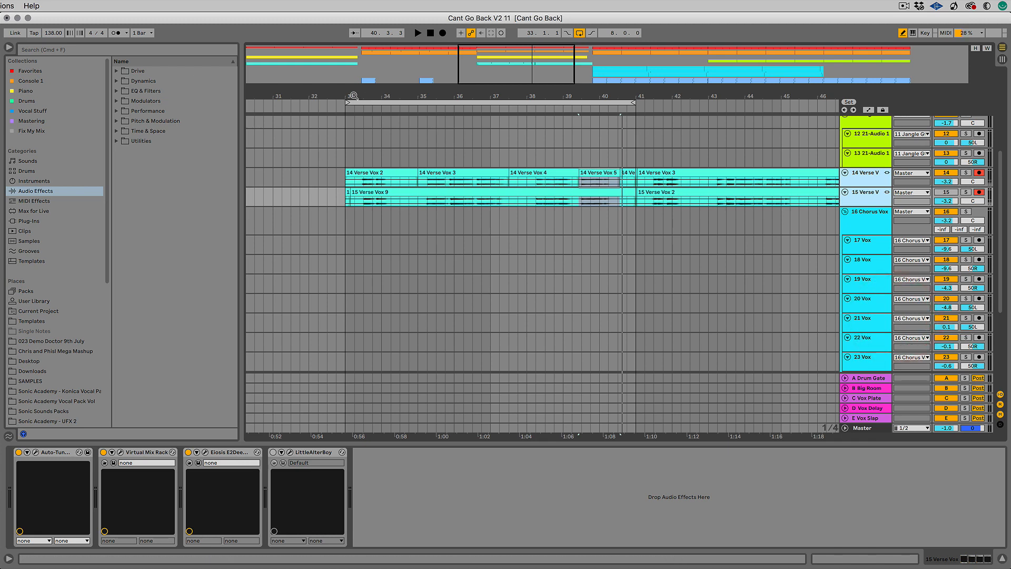
Trim the start of the verse clips on both linked vocal tracks from bar 33 to 33.1.3.
left_click_drag(371, 97, 471, 97)
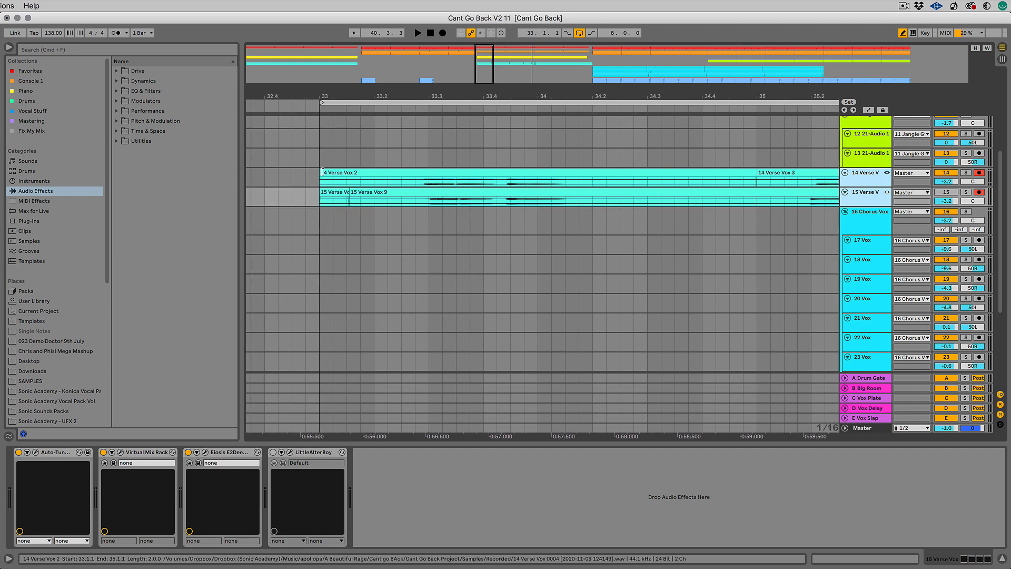
left_click_drag(320, 171, 387, 170)
left_click(414, 172)
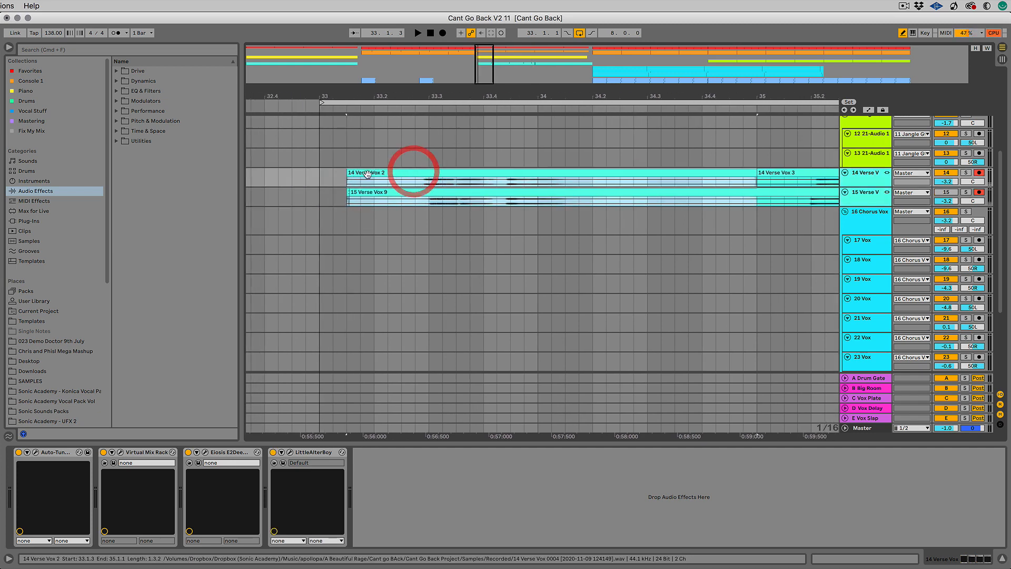
left_click(393, 173)
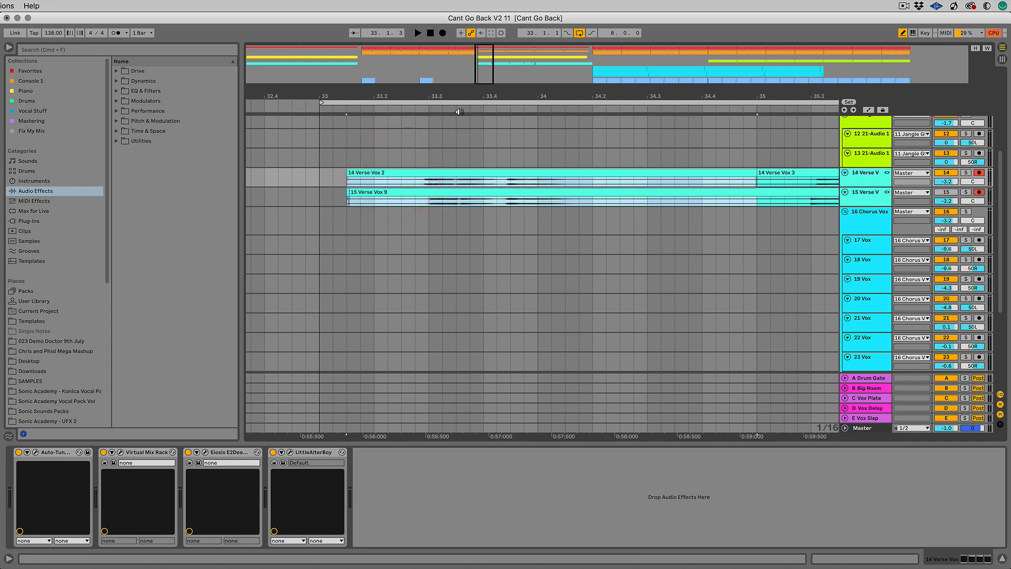
Delete the silent sections from 33.1.3 to 33.2.4 and from 34.1.4 to 34.4.4 on both linked vocal tracks.
left_click_drag(416, 181, 346, 178)
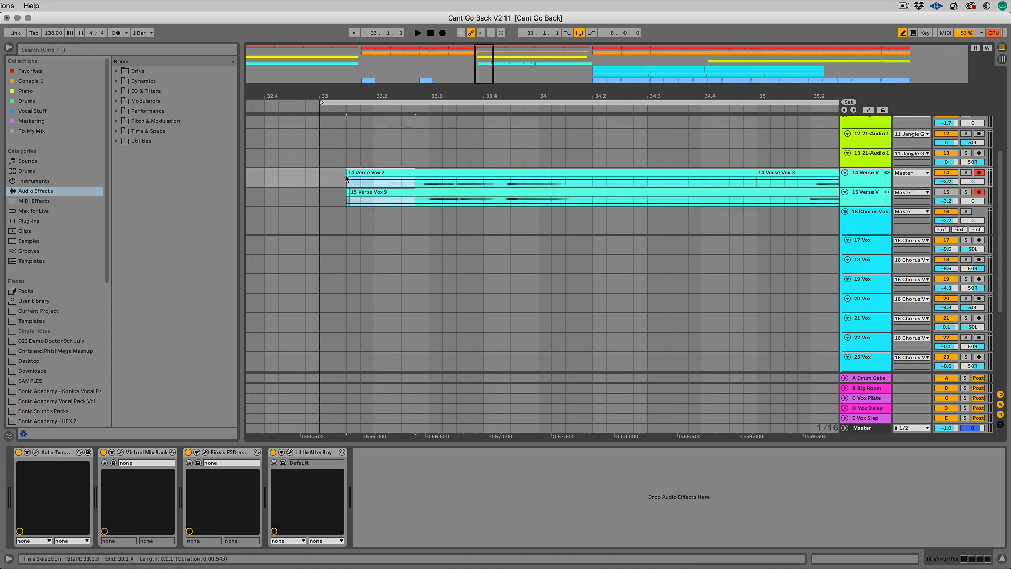
key("Delete")
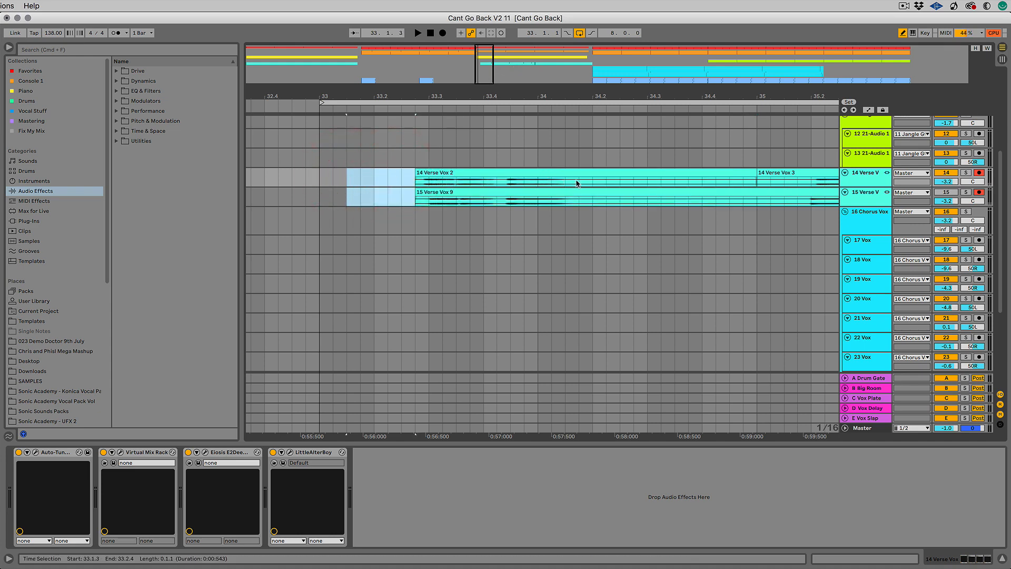
left_click_drag(578, 183, 649, 178)
key("Delete")
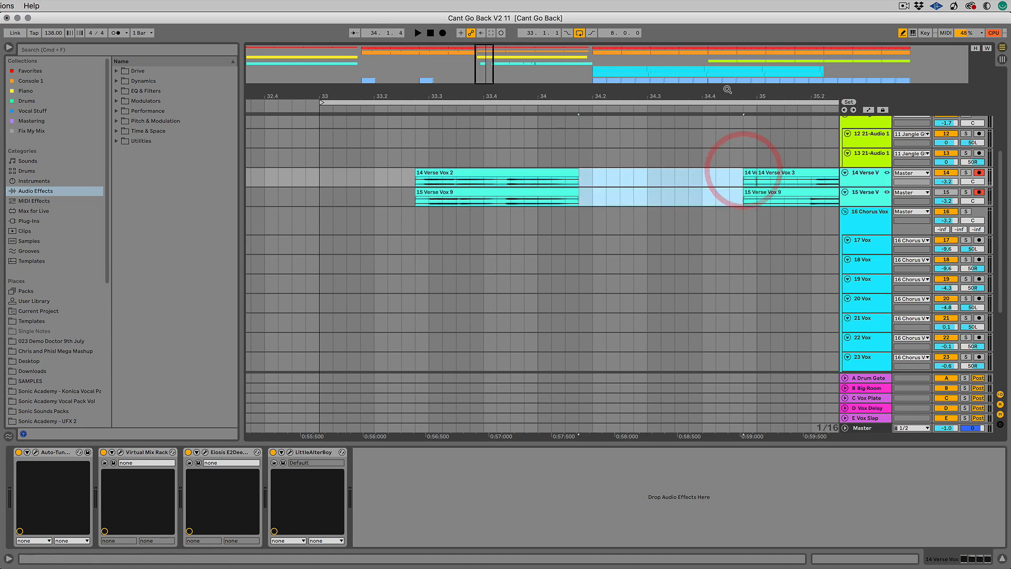
Delete the linked vocal audio from 34.4.4 to 35.2 and the short gap from 35.4.2 to 35.4.3.
left_click_drag(729, 92, 493, 106)
left_click_drag(501, 175, 559, 172)
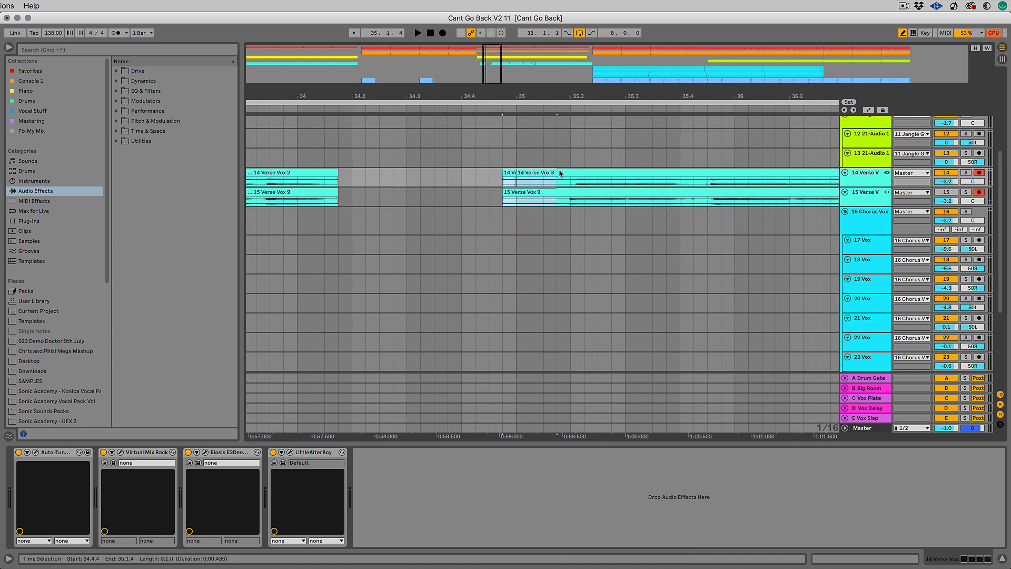
key("Delete")
left_click_drag(693, 182, 709, 183)
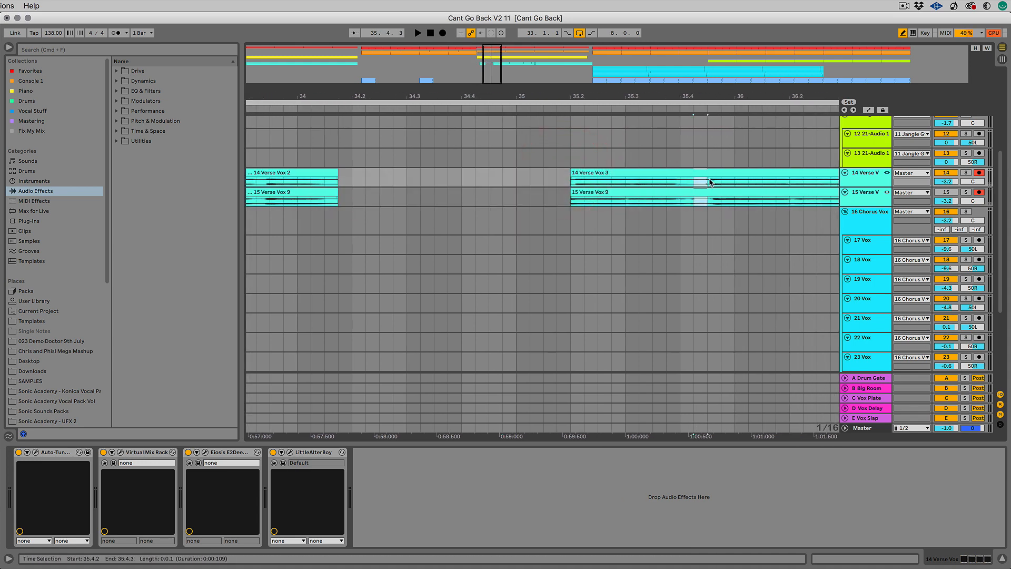
Delete the linked vocal gaps from 36.3.2 to 36.3.3 and from 37.2.3 to 38.1.3.
scroll(684, 184, "right", 10)
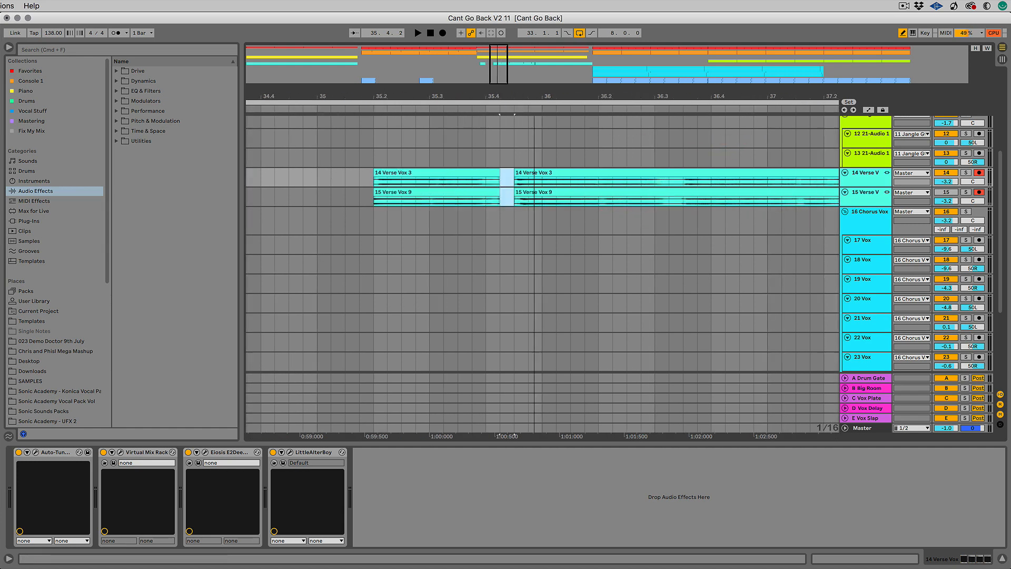
left_click(583, 184)
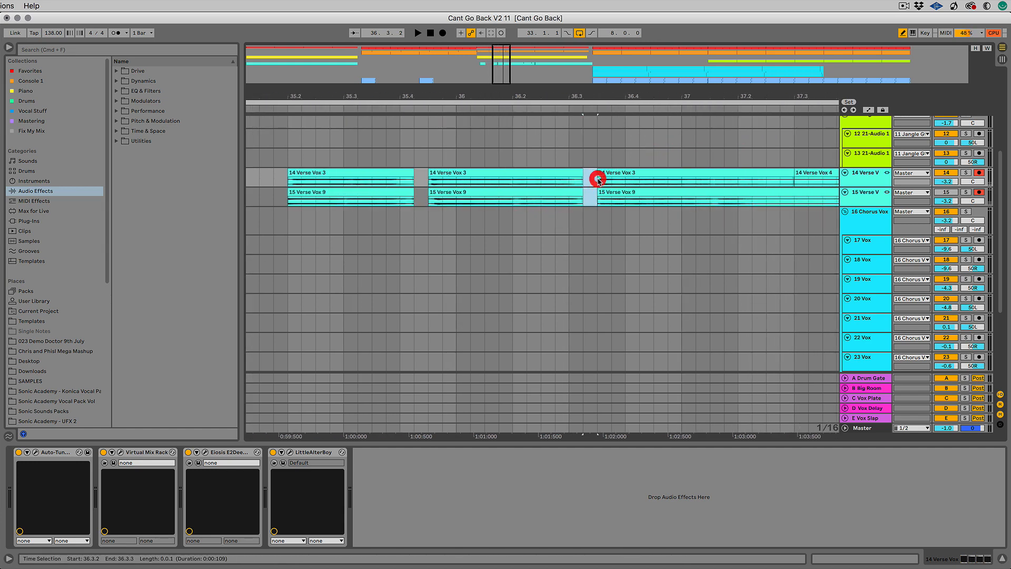
left_click_drag(736, 99, 596, 98)
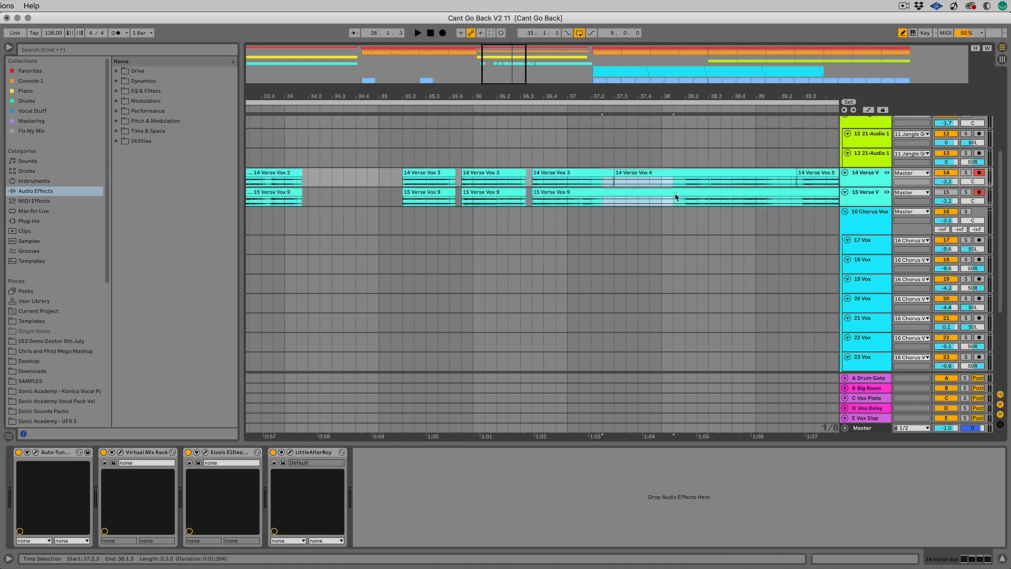
key("Delete")
left_click_drag(697, 99, 532, 94)
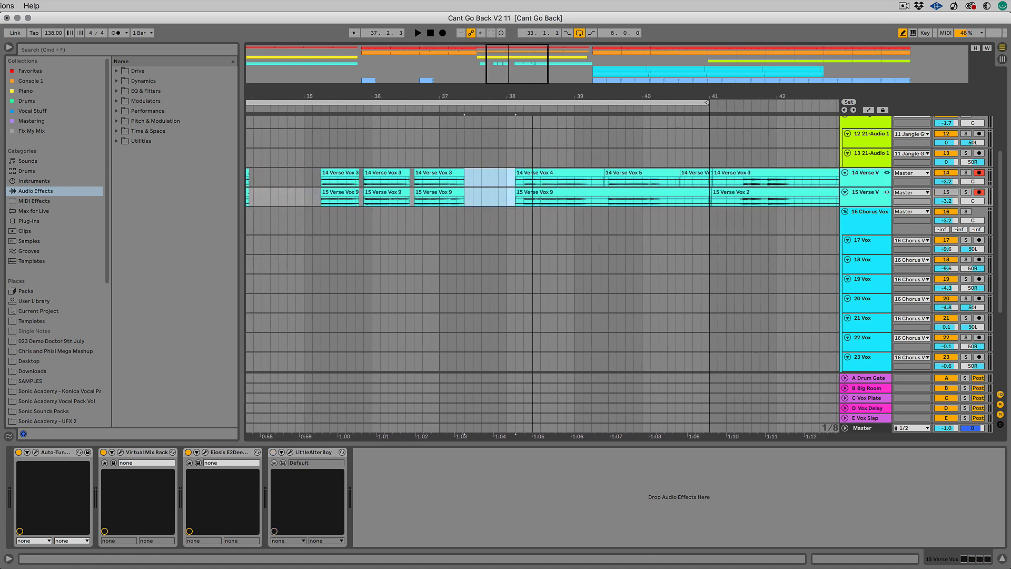
Delete the linked verse vocal gaps from 39.2.1 to 39.3.1 and from 40.2.3 to bar 41.
left_click_drag(587, 198, 604, 199)
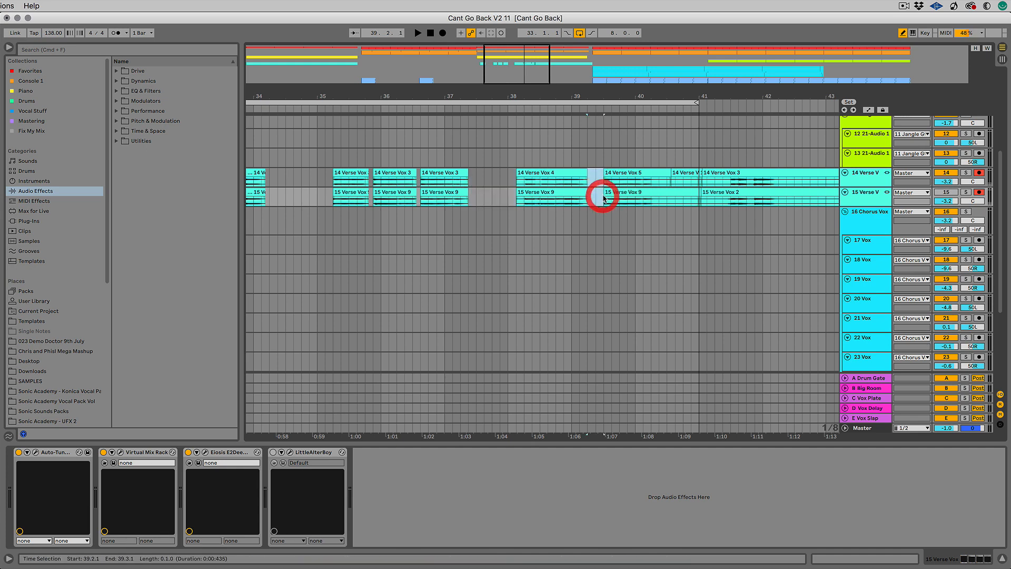
key("Delete")
mouse_move(668, 199)
left_mouse_down()
mouse_move(700, 199)
mouse_move(676, 184)
left_mouse_up()
key("Delete")
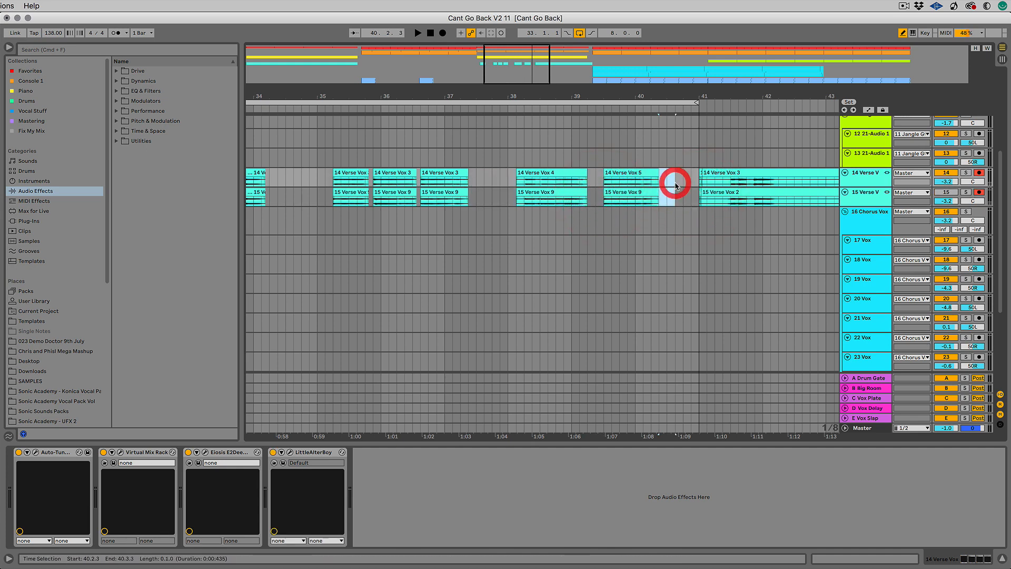
Increase the height of both linked verse vocal tracks, with the first phrase around bar 33 in close view.
left_click_drag(301, 97, 608, 97)
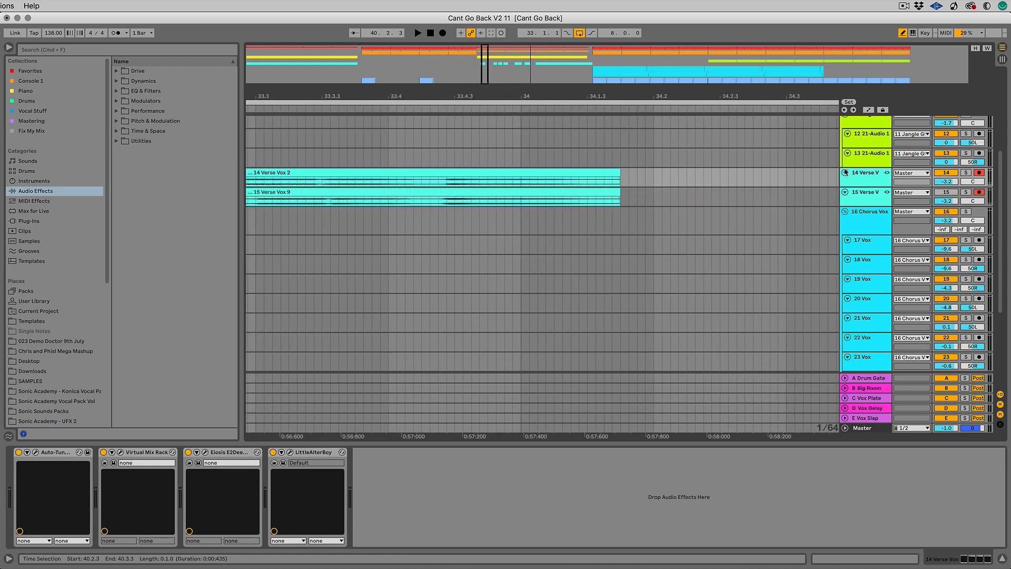
left_click(865, 197, "shift")
left_click_drag(864, 206, 865, 287)
Add a fade-out to the end and a short fade-in to the start of the first verse phrase on both linked tracks.
mouse_move(620, 178)
left_click_drag(619, 179, 586, 181)
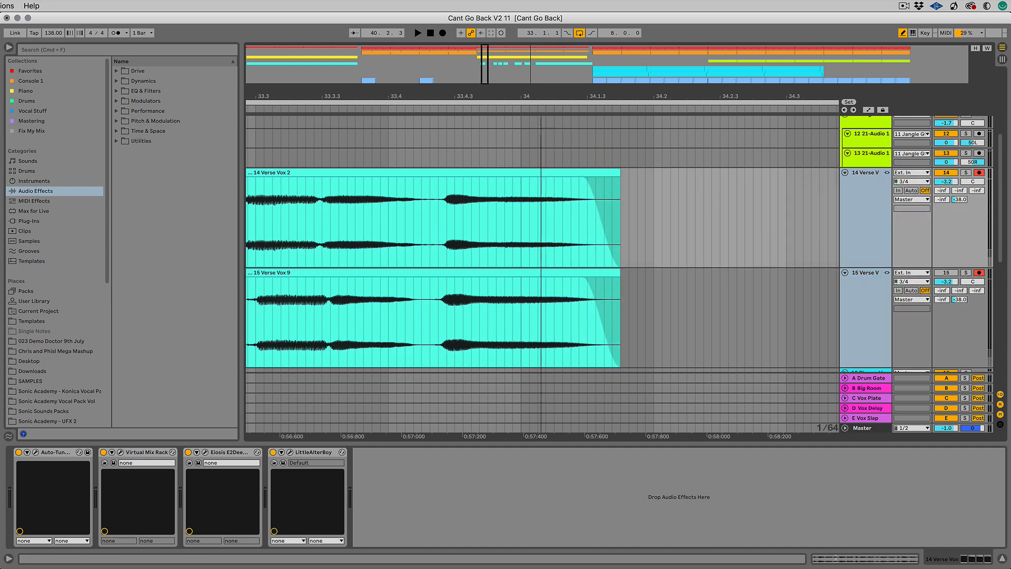
left_click_drag(538, 97, 598, 81)
left_click_drag(388, 180, 404, 179)
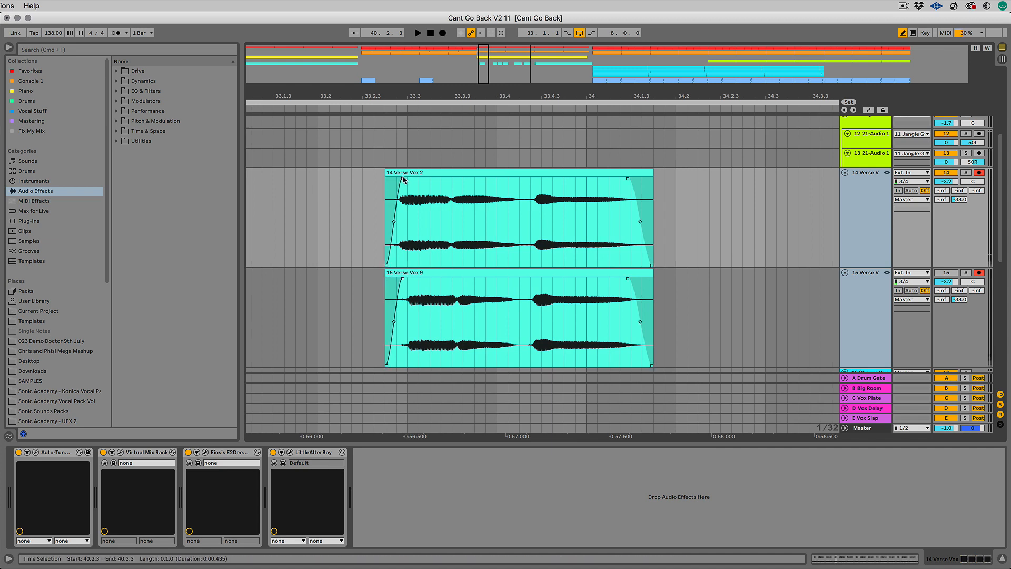
left_click(403, 180)
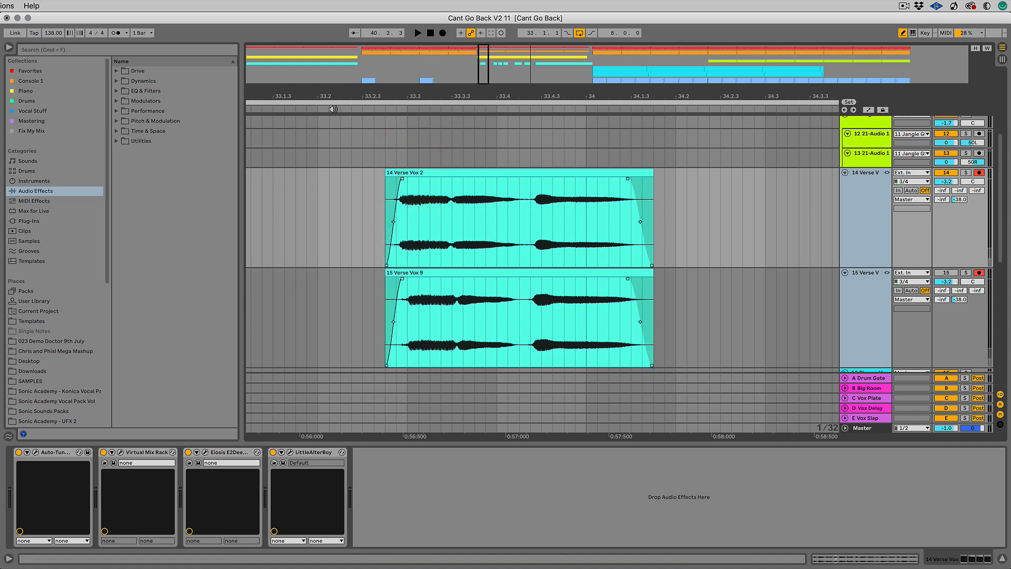
Play back the faded first verse phrase from about 33.2 and check the phrases that follow.
left_click(329, 106)
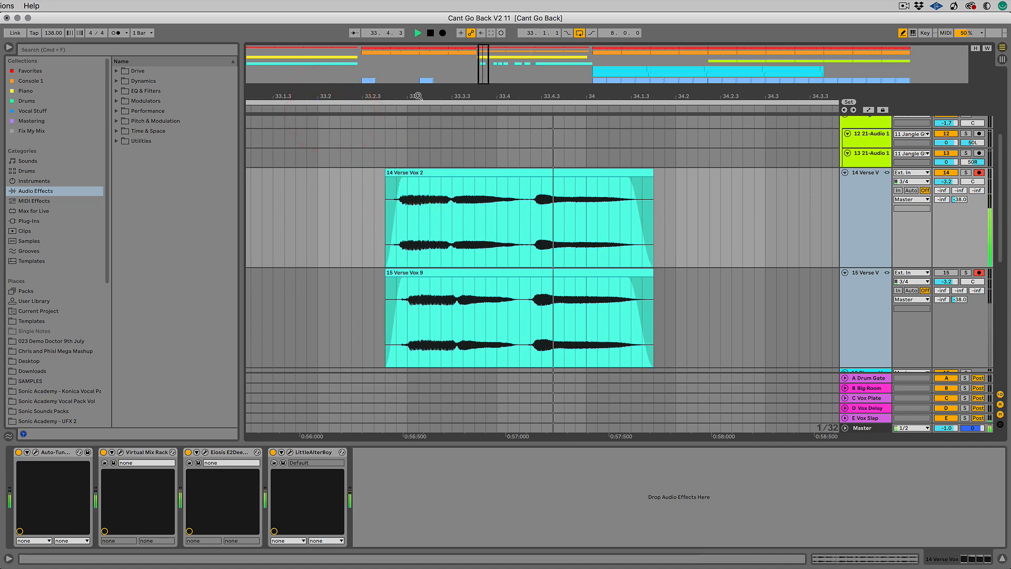
key("minus")
key("plus")
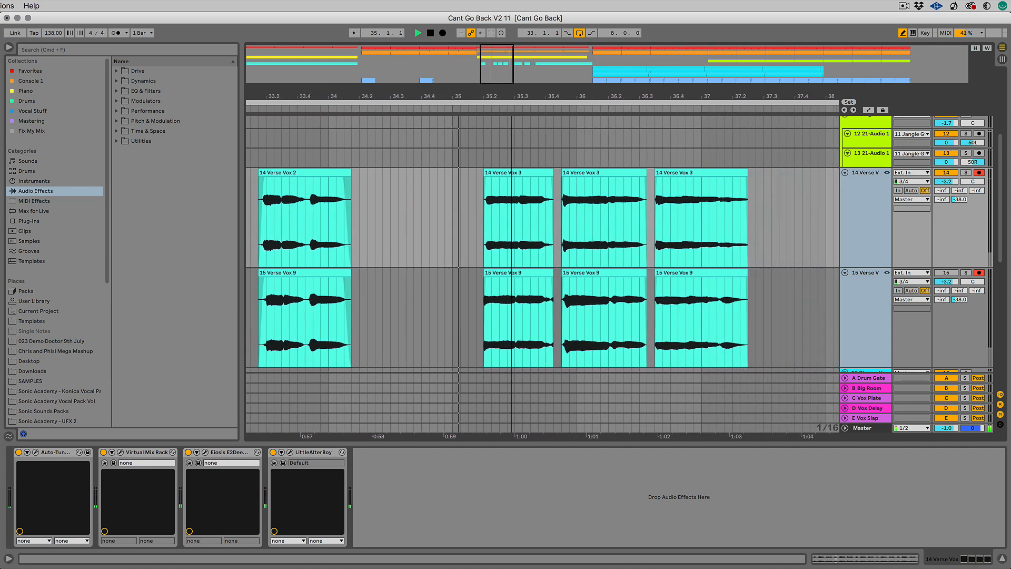
key("space")
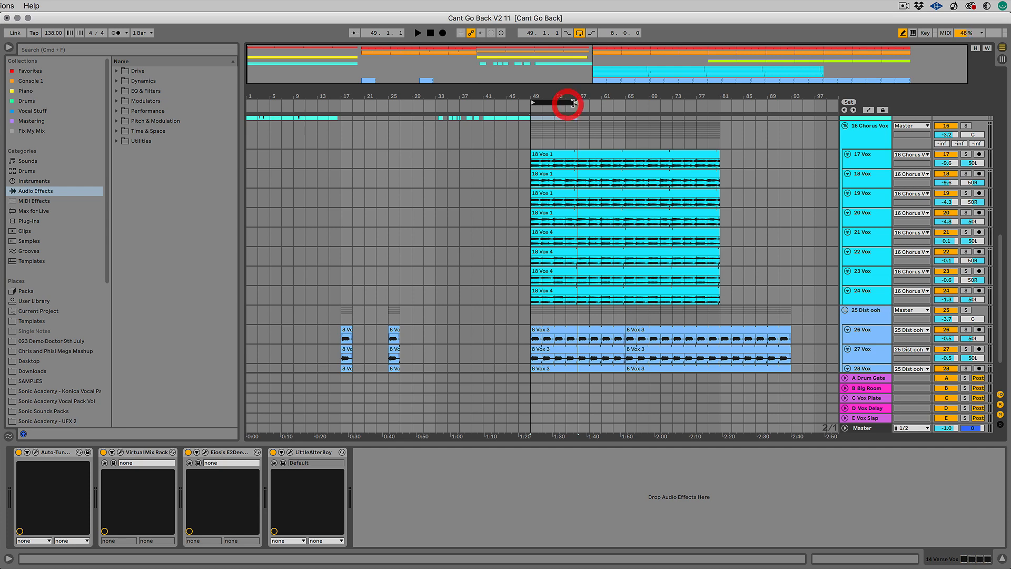
Extend the loop at bar 49 to 32 bars and link the chorus vocal tracks 17 to 24 for shared editing.
left_click_drag(573, 103, 720, 103)
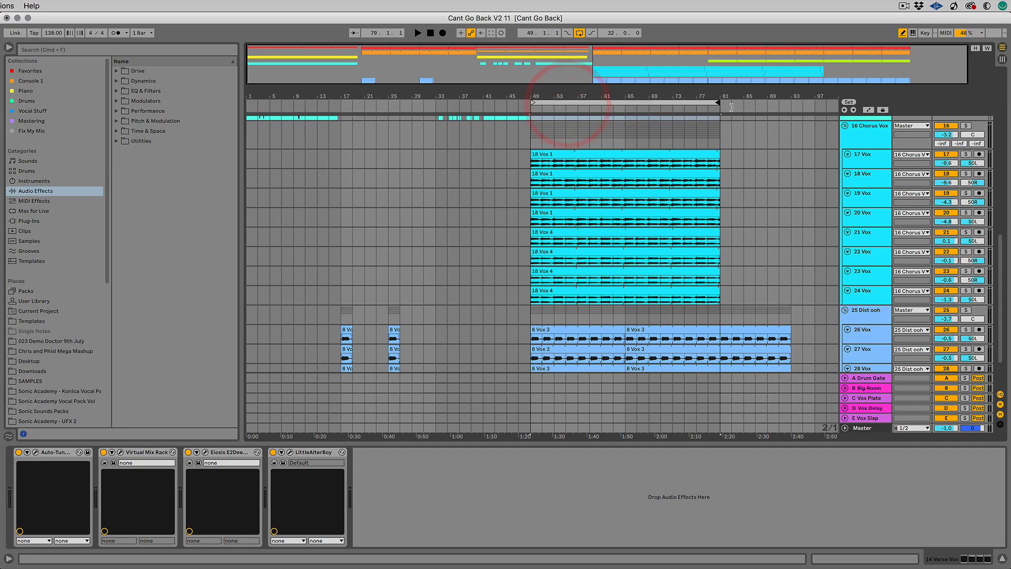
left_click(863, 158)
left_click(862, 292)
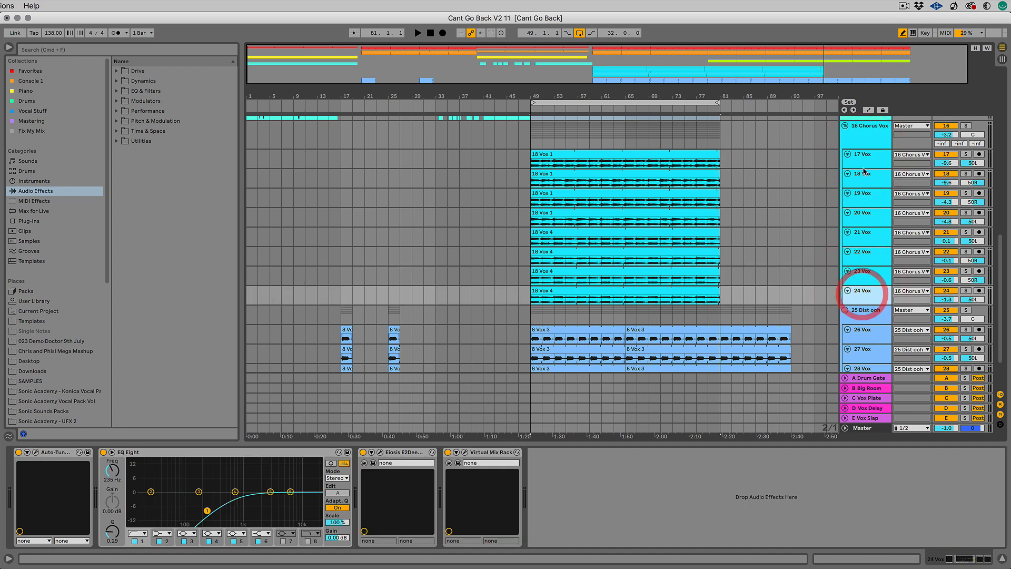
left_click(861, 158)
right_click(863, 160)
left_click(890, 270)
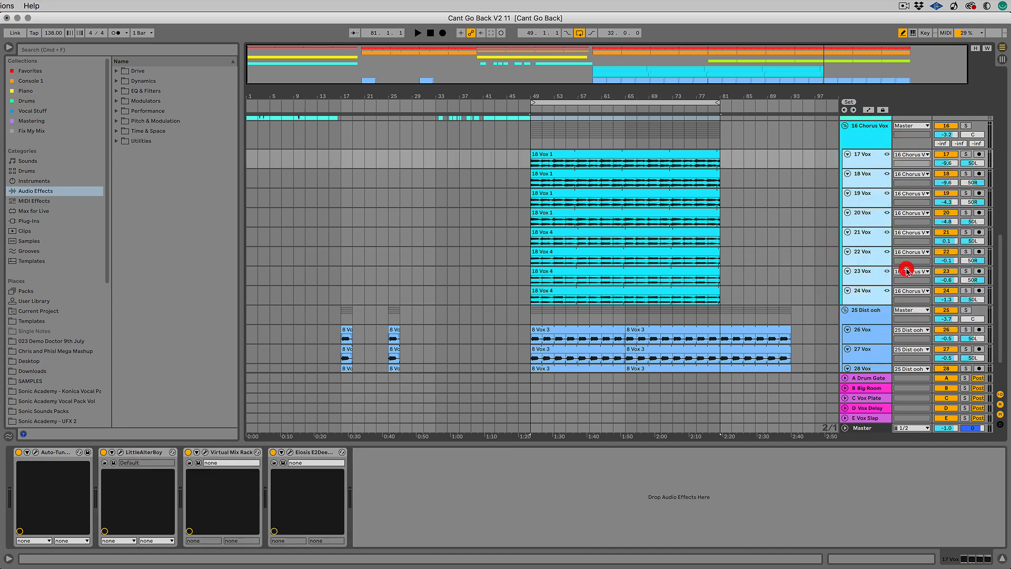
Trim the start of the linked chorus vocal clips from bar 49 to 50.3.2.
key("plus")
key("plus")
key("plus")
key("plus")
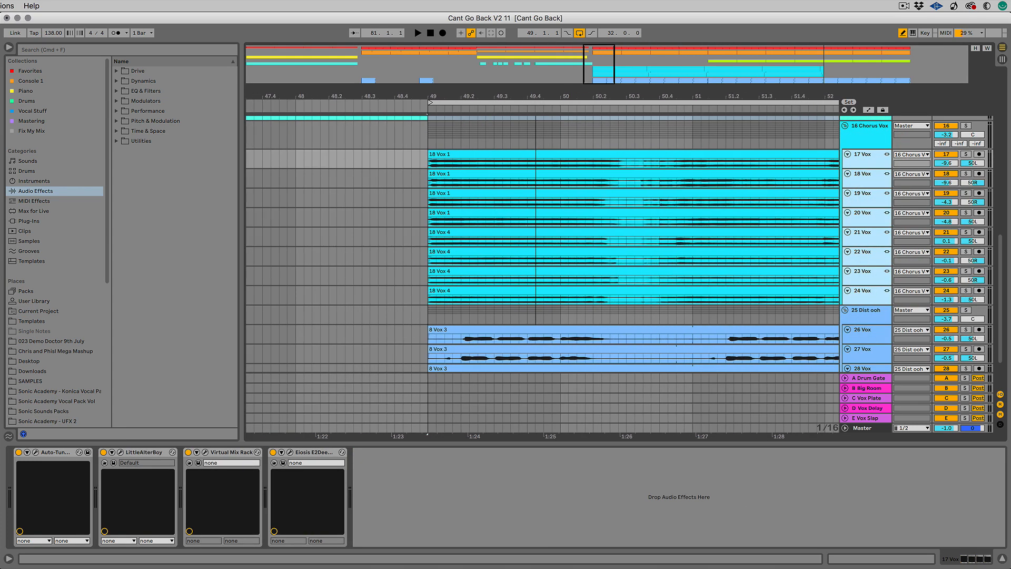
left_click_drag(414, 154, 650, 154)
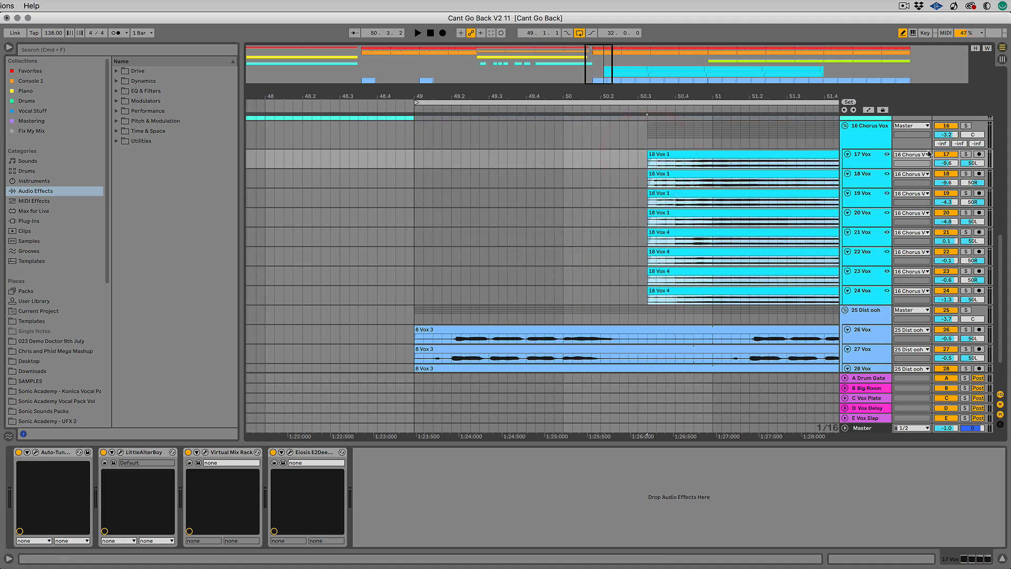
Solo the Chorus Vox group and play back from just before the trimmed clip start.
left_click(966, 126)
left_click(614, 108)
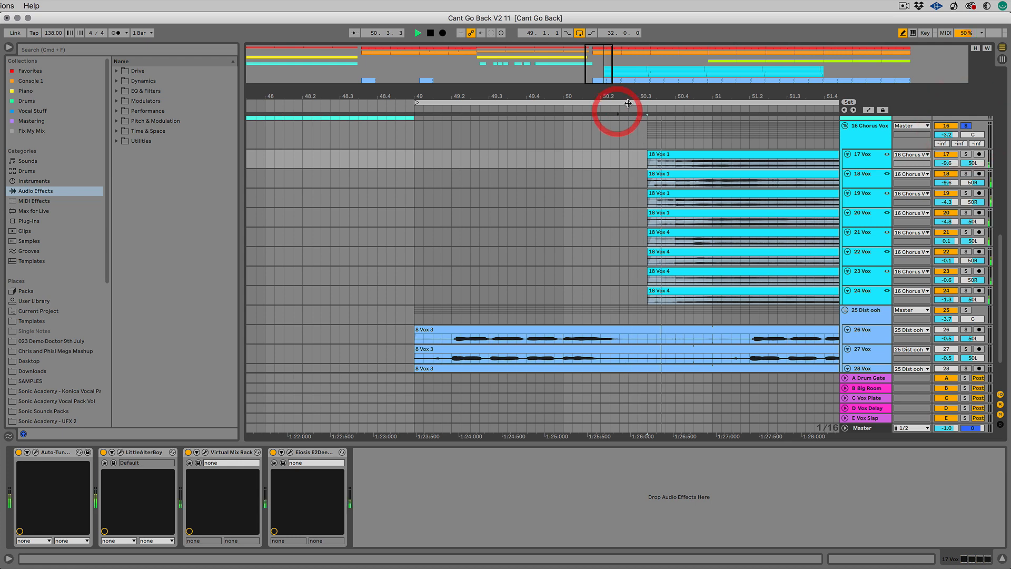
left_click_drag(635, 97, 476, 89)
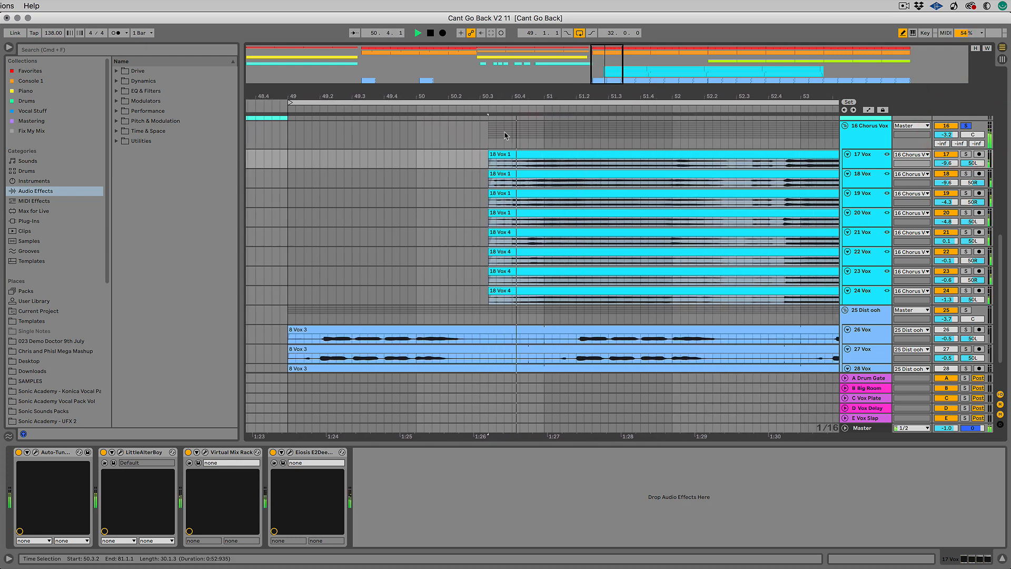
Increase the height of tracks 17 to 24 and add a short fade-in at the clip start at 50.3.2.
left_click(860, 158)
left_click(860, 290, "shift")
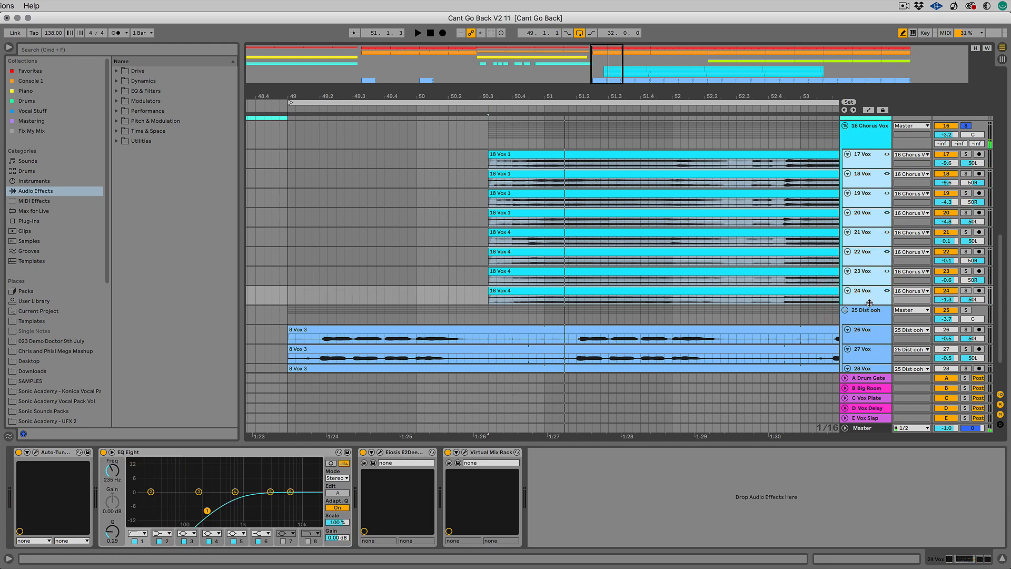
left_click_drag(868, 304, 864, 346)
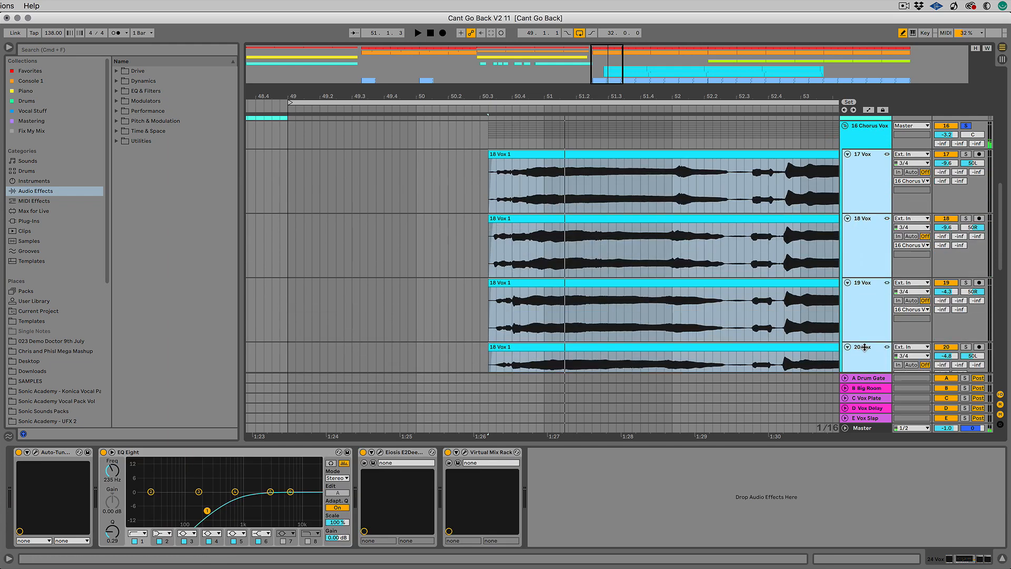
left_click(503, 163)
left_click_drag(502, 163, 499, 161)
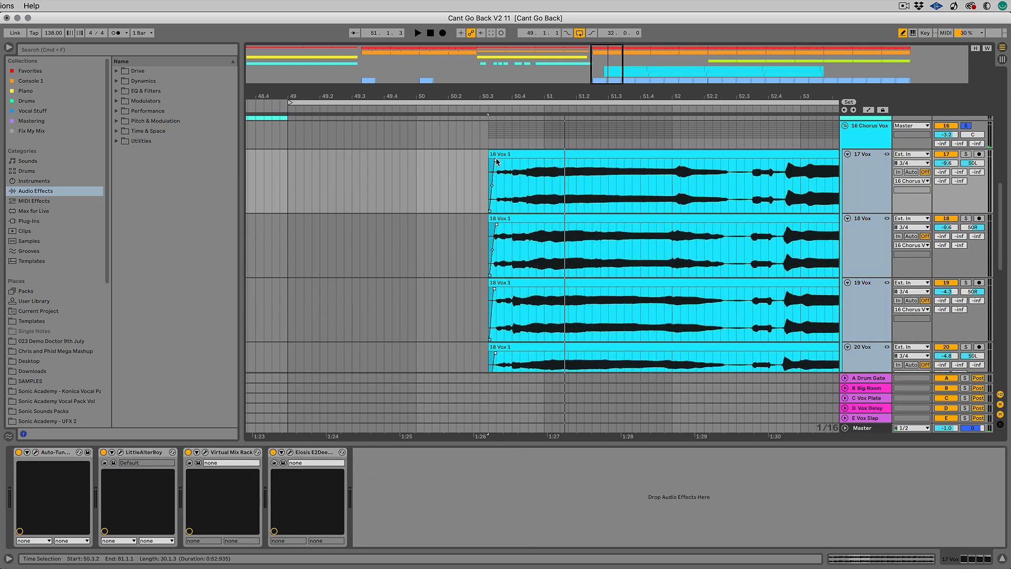
Play the chorus vocals and delete the linked silent section from 52.2.4 to 52.3.3.
left_click_drag(495, 97, 364, 62)
key("space")
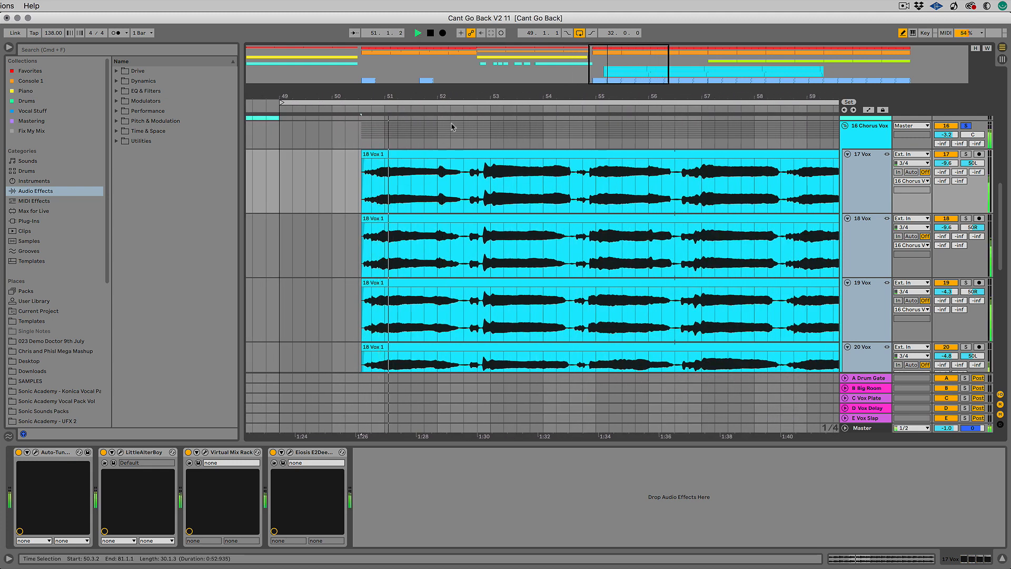
mouse_move(468, 97)
left_mouse_down()
mouse_move(469, 325)
mouse_move(497, 325)
left_mouse_up()
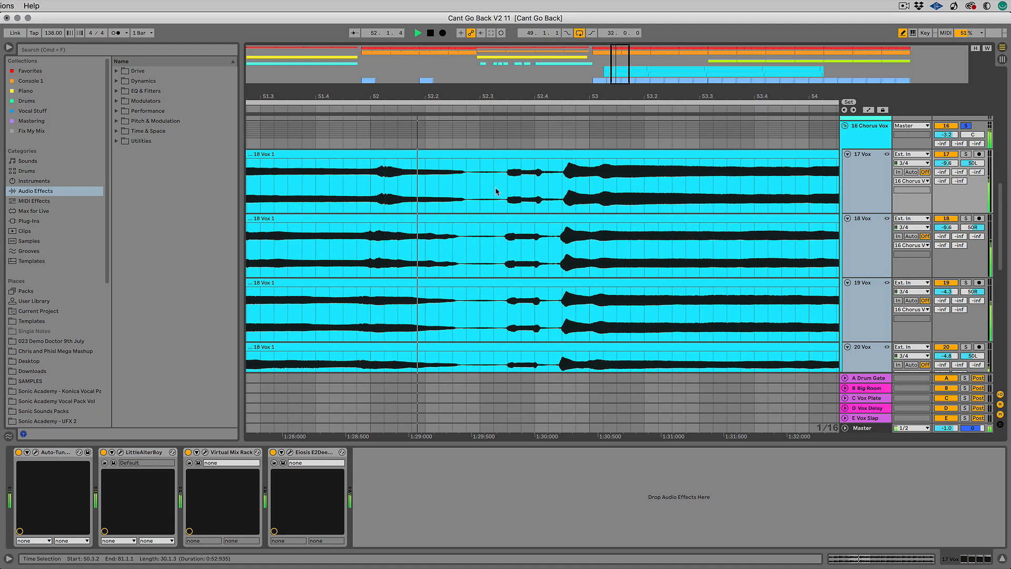
key("space")
left_click_drag(469, 192, 503, 186)
key("Delete")
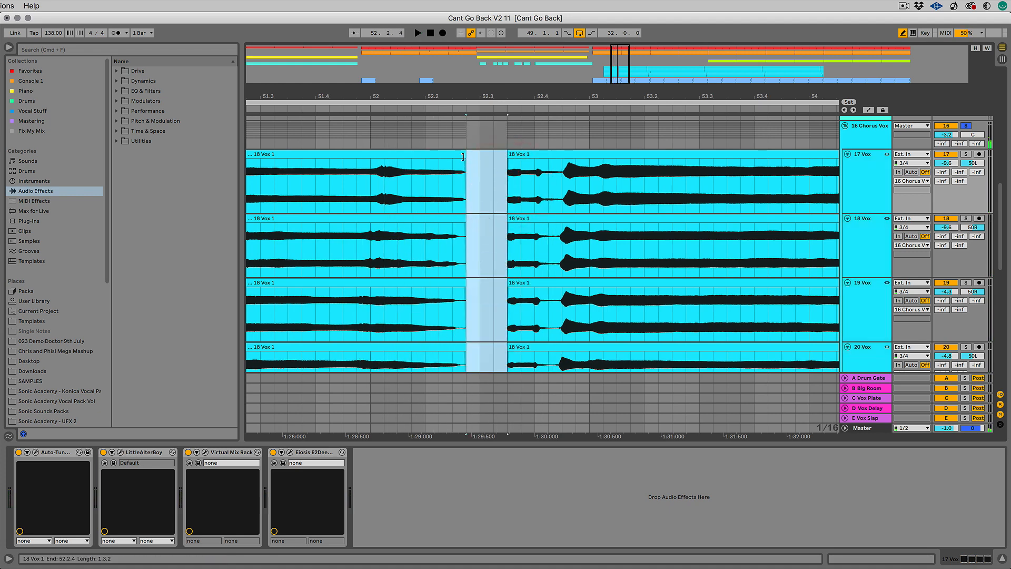
Extend the start of the linked chorus clips after the bar 52 gap back to about 52.3.2 and add a short fade-in there.
left_click_drag(466, 156, 500, 157)
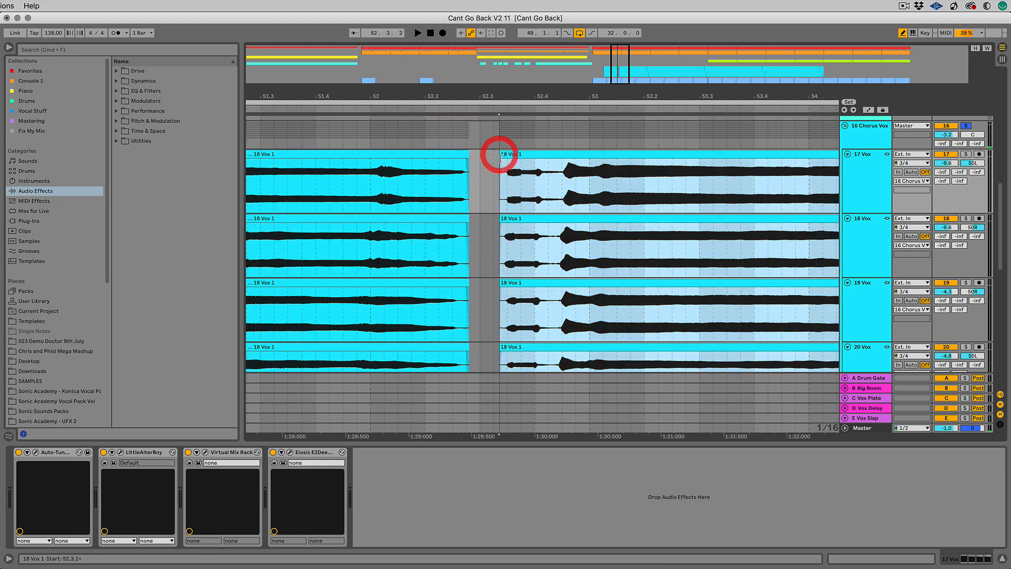
left_click(504, 154)
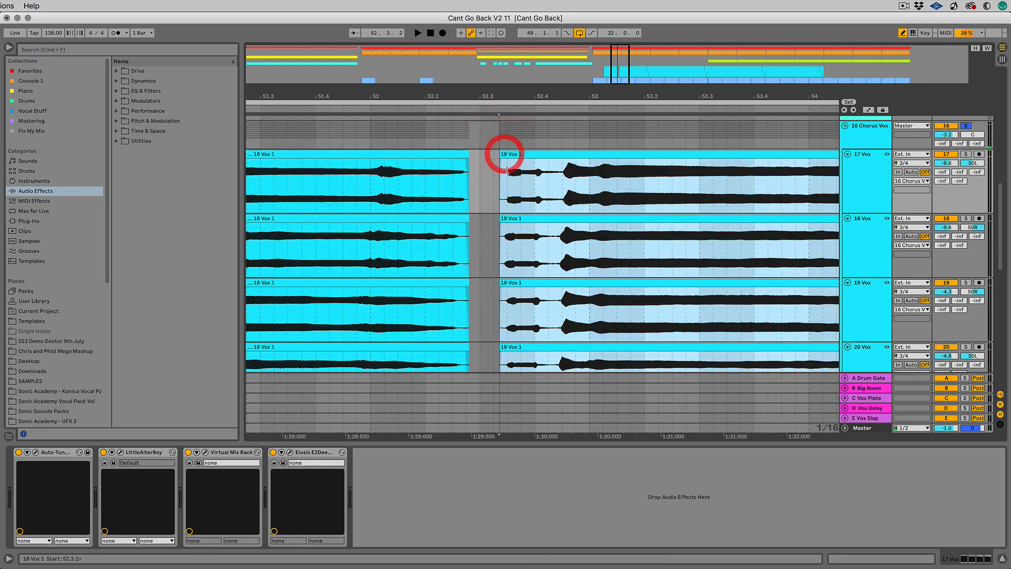
key("super+z")
left_click(506, 173)
mouse_move(509, 155)
left_mouse_down()
mouse_move(497, 156)
mouse_move(507, 163)
left_mouse_up()
left_click(507, 160)
Play back the chorus vocals across the edited gap in bar 52.
left_click_drag(507, 98, 353, 93)
key("space")
left_click(337, 107)
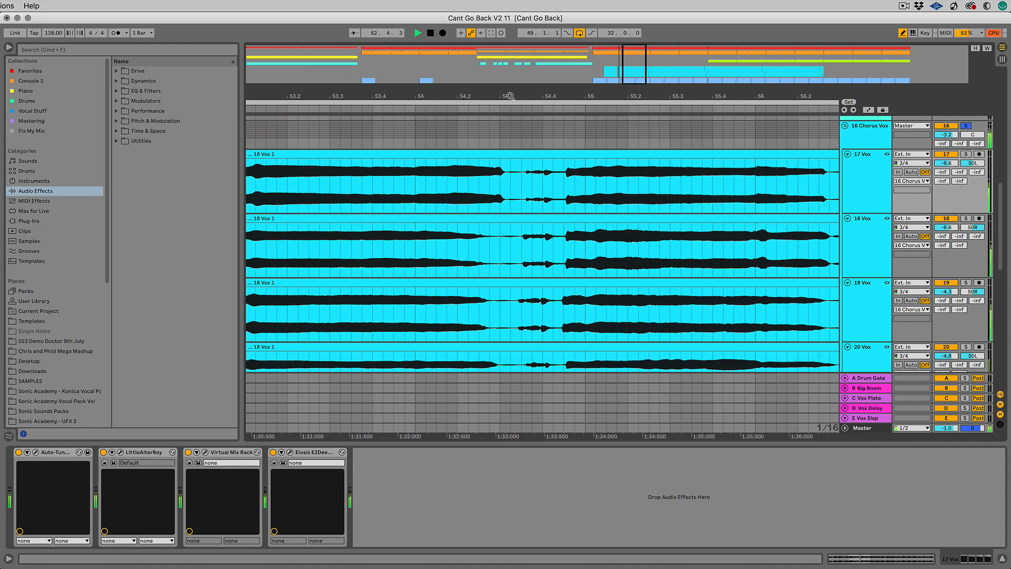
Delete the linked chorus vocal audio from 54.2.4 to 54.3.3.
left_click_drag(509, 96, 509, 127)
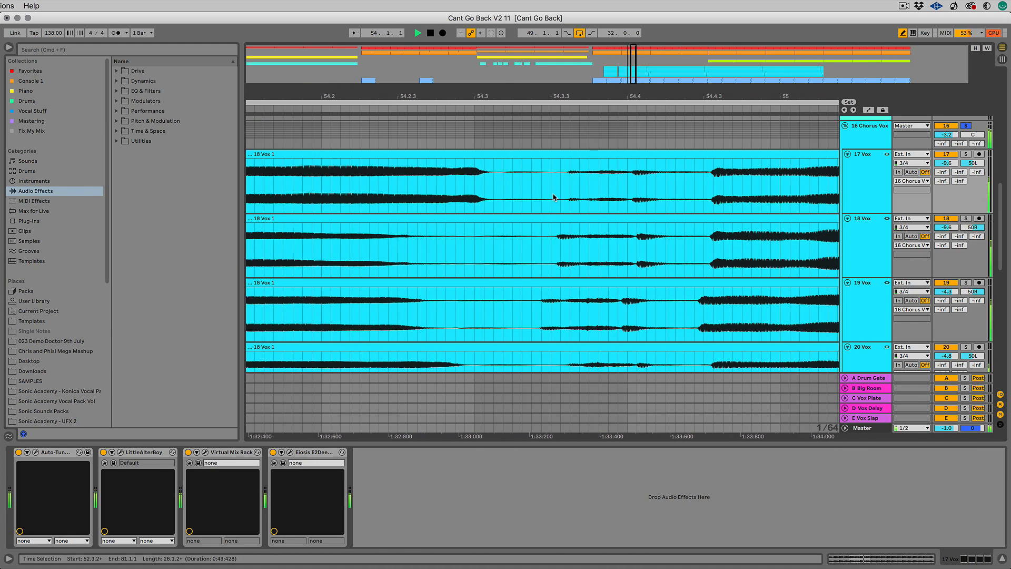
key("space")
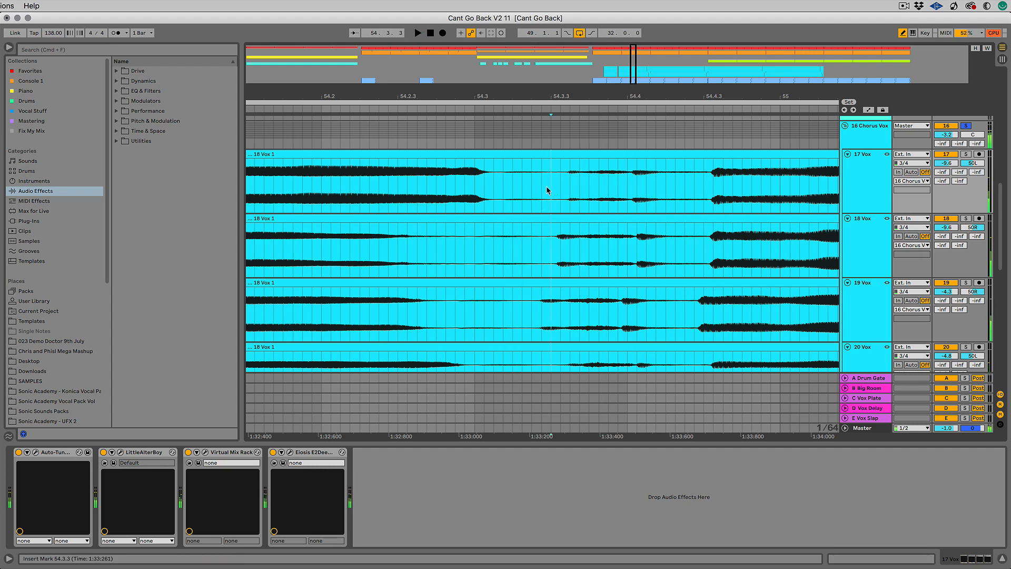
left_click_drag(547, 187, 473, 189)
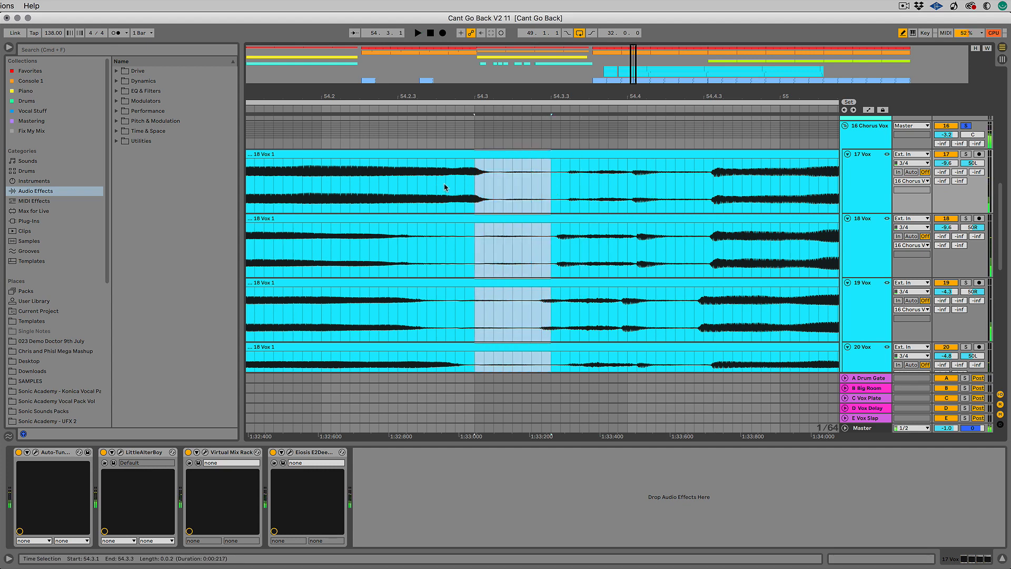
left_click(447, 182, "shift")
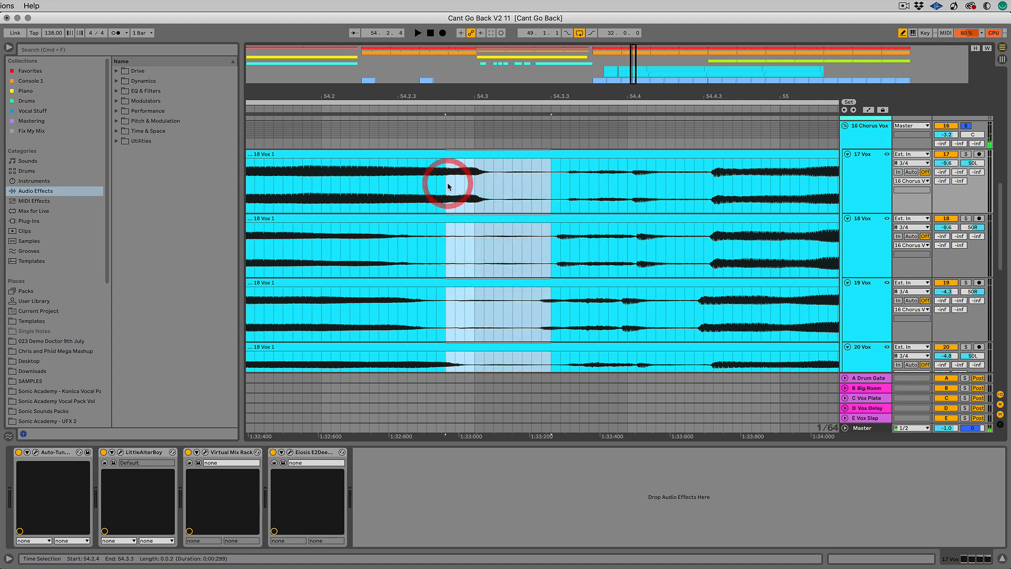
key("Delete")
Add a fade-out before and a short fade-in after the bar 54 gap on the linked chorus tracks, and play it back.
left_click_drag(440, 158, 411, 163)
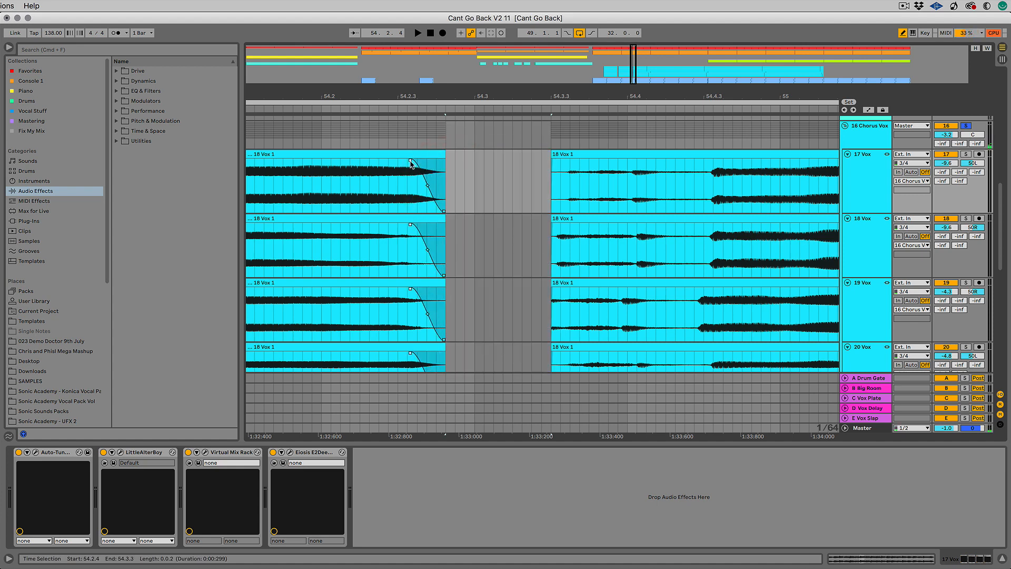
left_click_drag(552, 157, 563, 160)
left_click(294, 108)
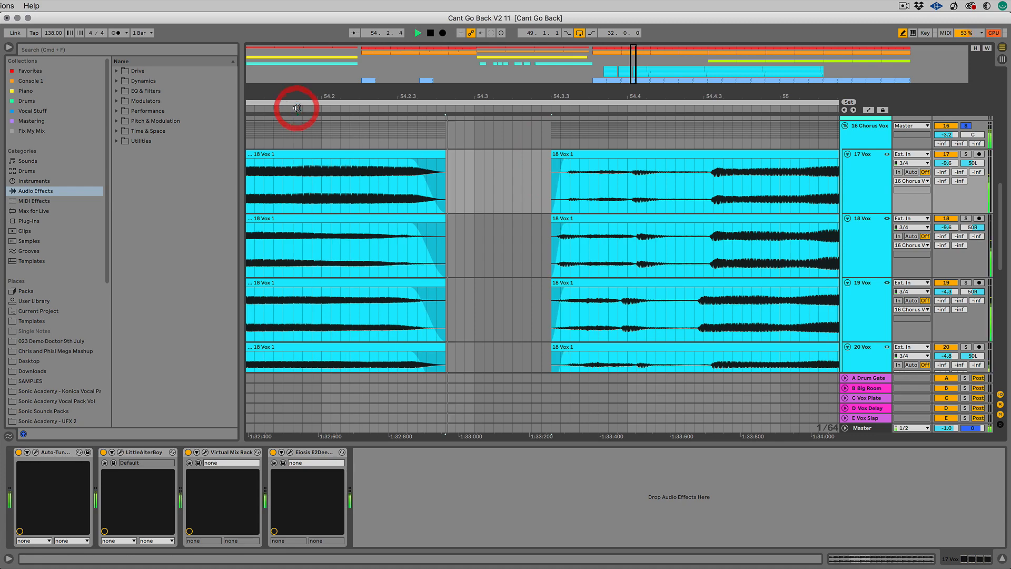
Delete the linked chorus vocal audio from 56.2.4 to 56.3.2 and add short fades on both sides of the gap.
left_click_drag(444, 97, 623, 99)
left_click_drag(715, 98, 547, 129)
key("space")
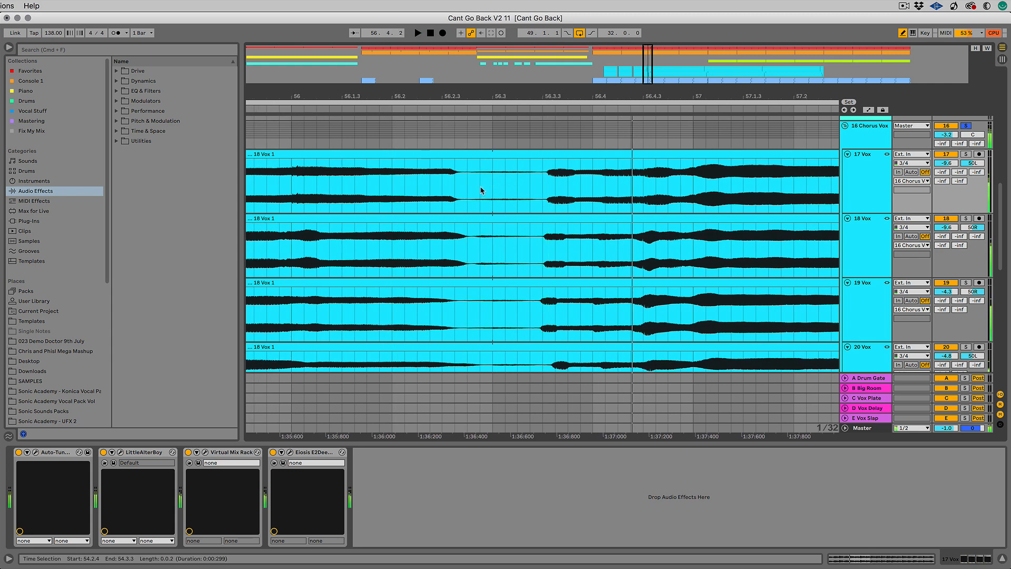
left_click_drag(471, 191, 542, 159)
key("Delete")
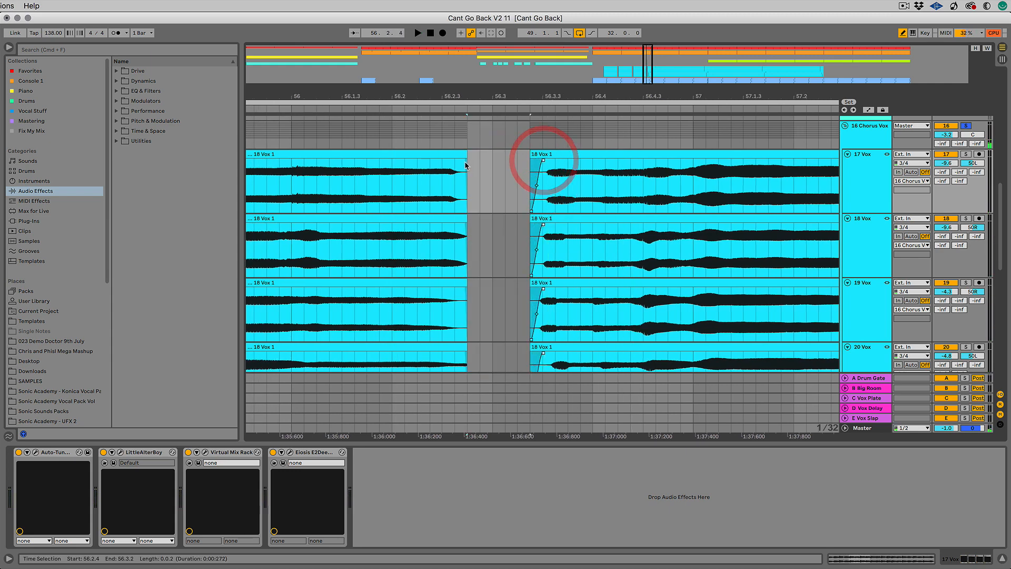
left_click_drag(455, 160, 457, 159)
Delete the linked chorus vocal audio from 58.3.1 to just past 58.3.2 and fade the clip edges on both sides of the gap.
left_click_drag(487, 97, 487, 24)
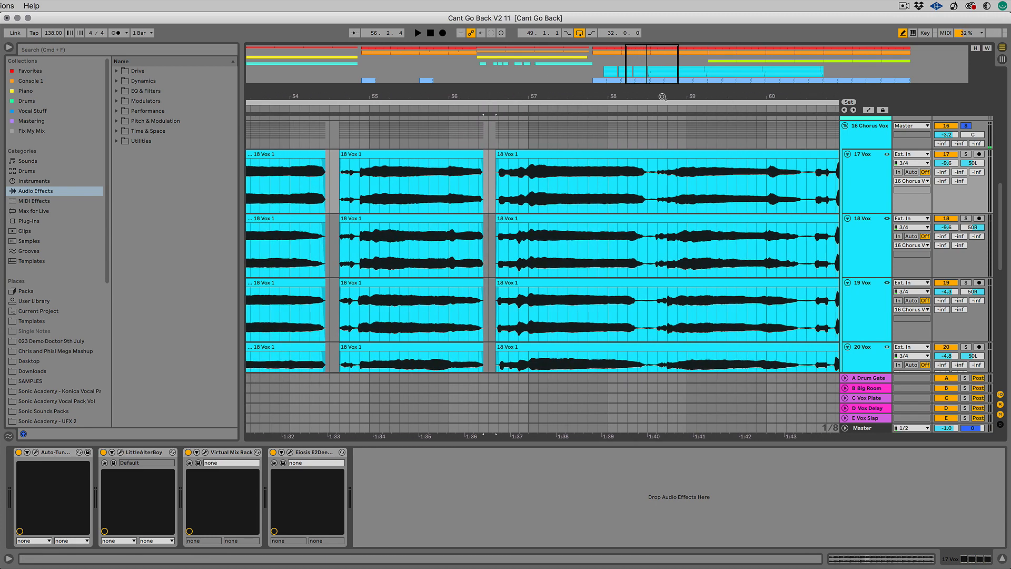
left_click_drag(663, 97, 663, 168)
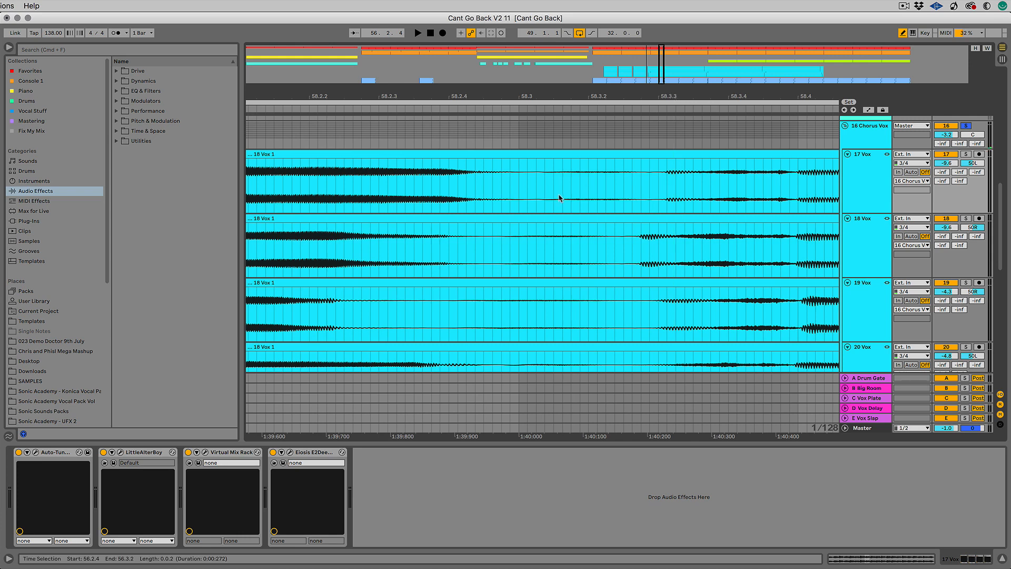
left_click_drag(523, 191, 665, 161)
key("Delete")
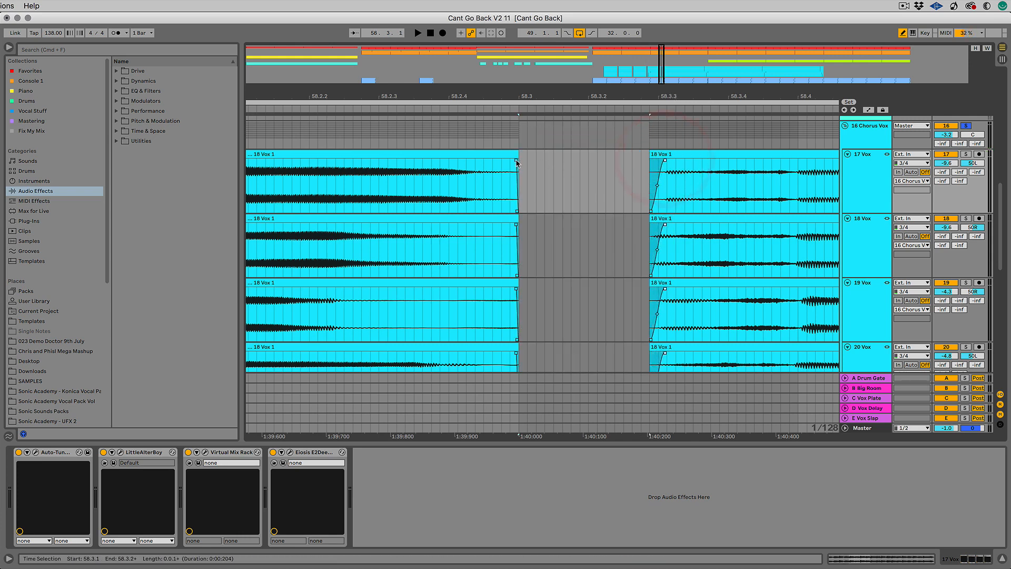
left_click_drag(517, 164, 463, 163)
Examine the edited gaps from bar 50 onward across all the linked chorus vocal tracks.
key("minus")
key("minus")
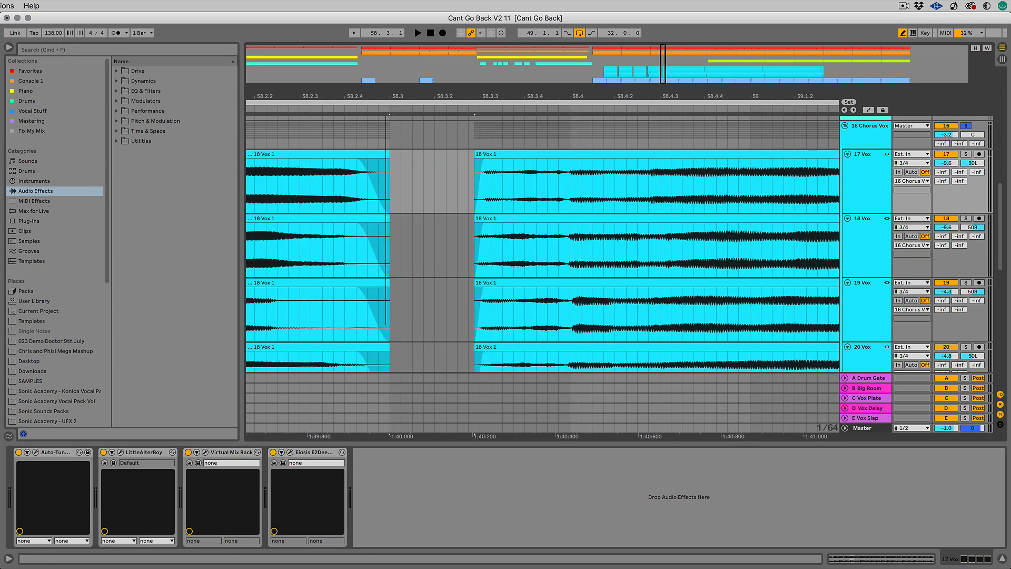
key("minus")
key("minus")
key("minus")
key("minus")
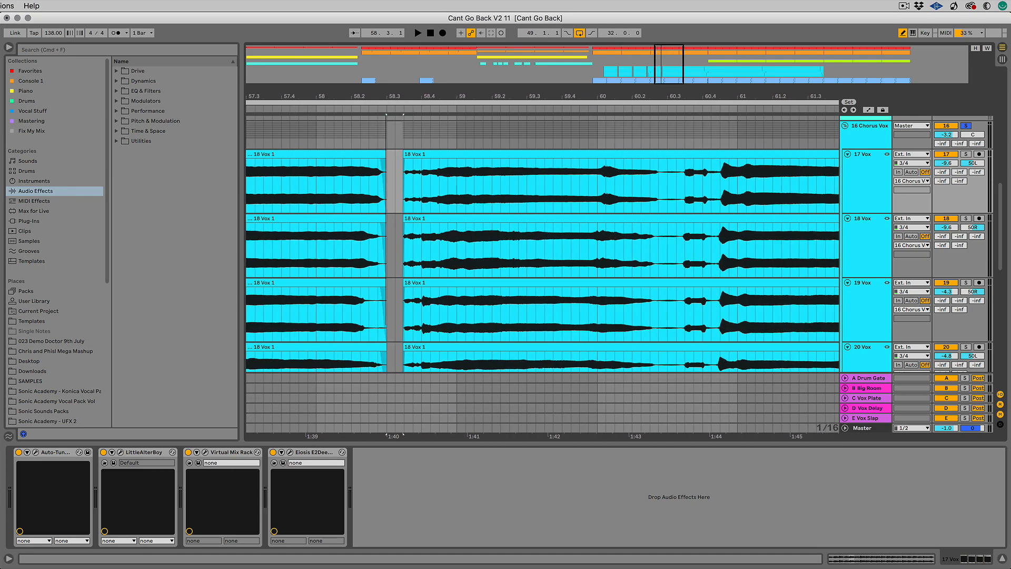
key("minus")
key("minus")
key("minus")
key("minus")
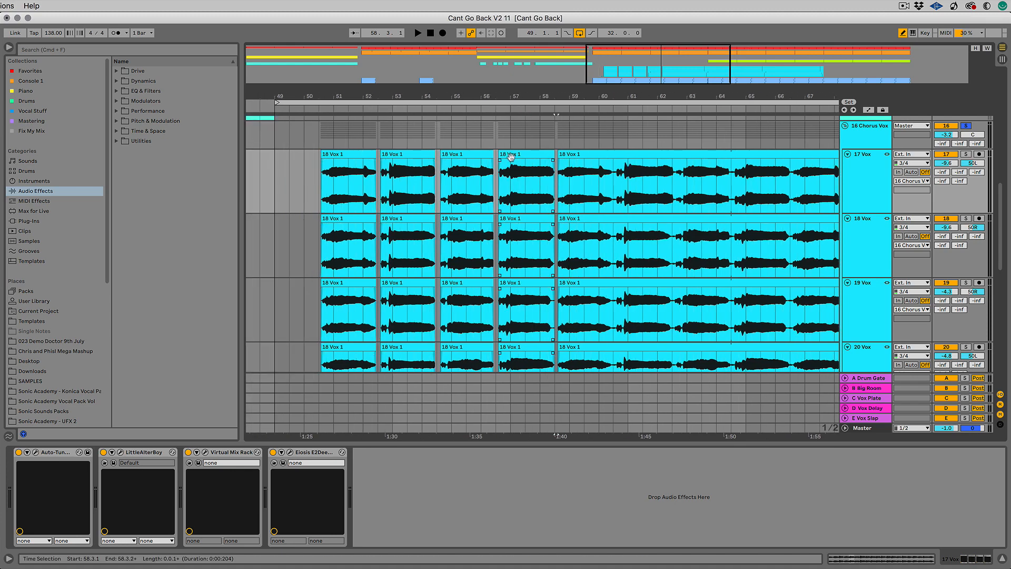
scroll(508, 155, "down", 5)
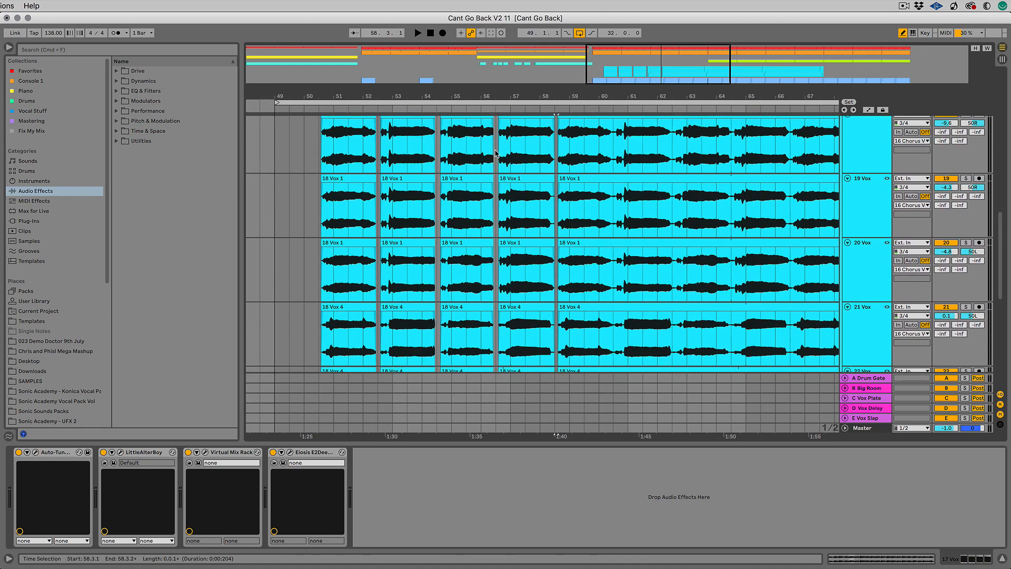
scroll(495, 153, "up", 5)
Play the edited chorus vocals from just after bar 50 and turn off solo on the Chorus Vox group to hear the full mix.
key("plus")
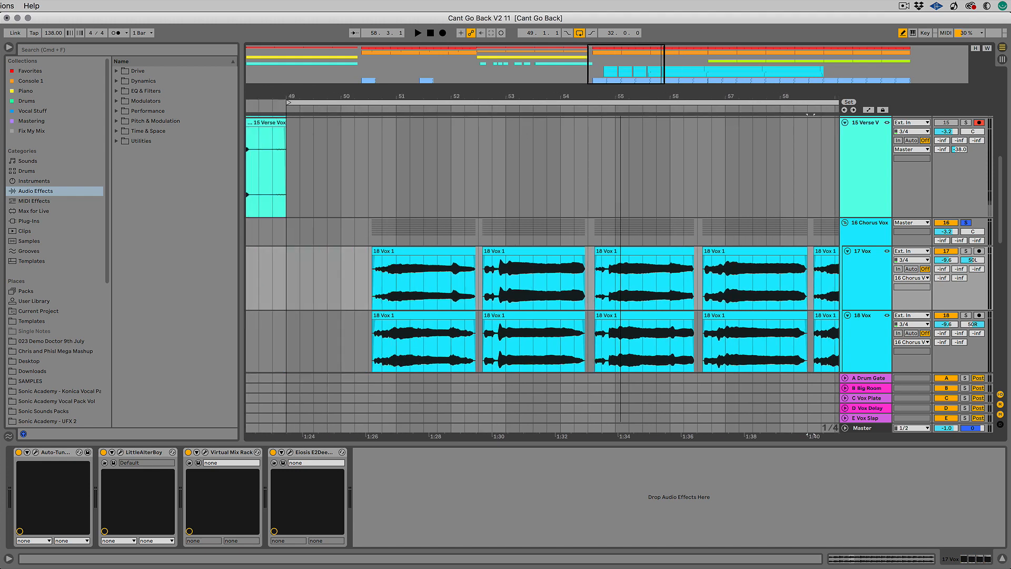
left_click_drag(620, 98, 621, 99)
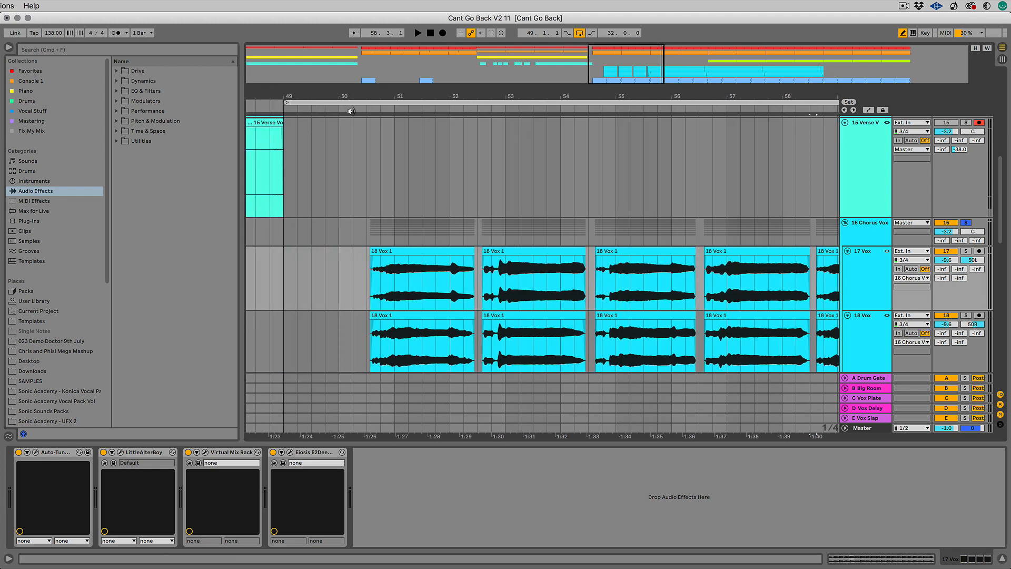
left_click(351, 111)
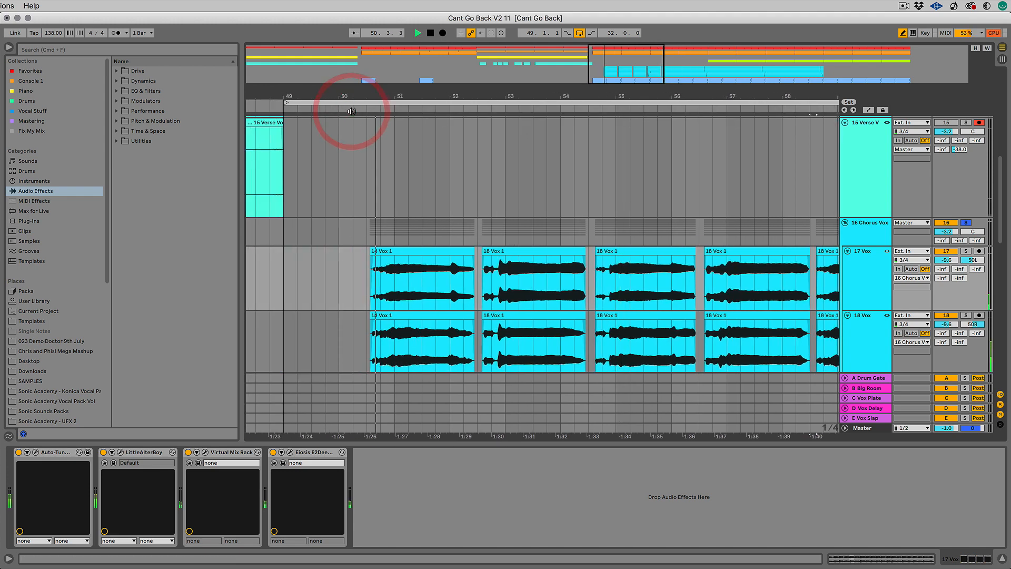
left_click(965, 222)
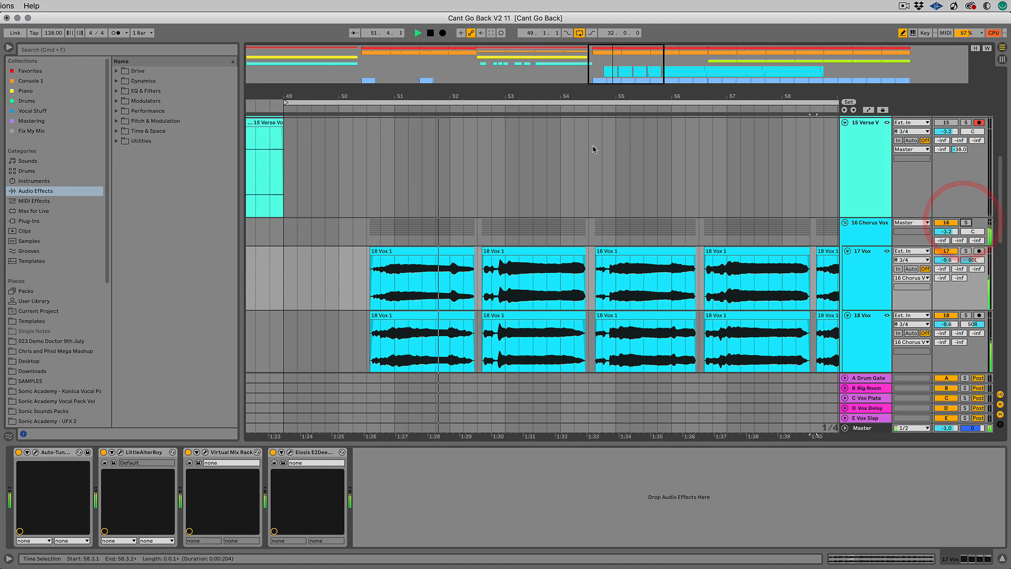
left_click_drag(503, 97, 503, 94)
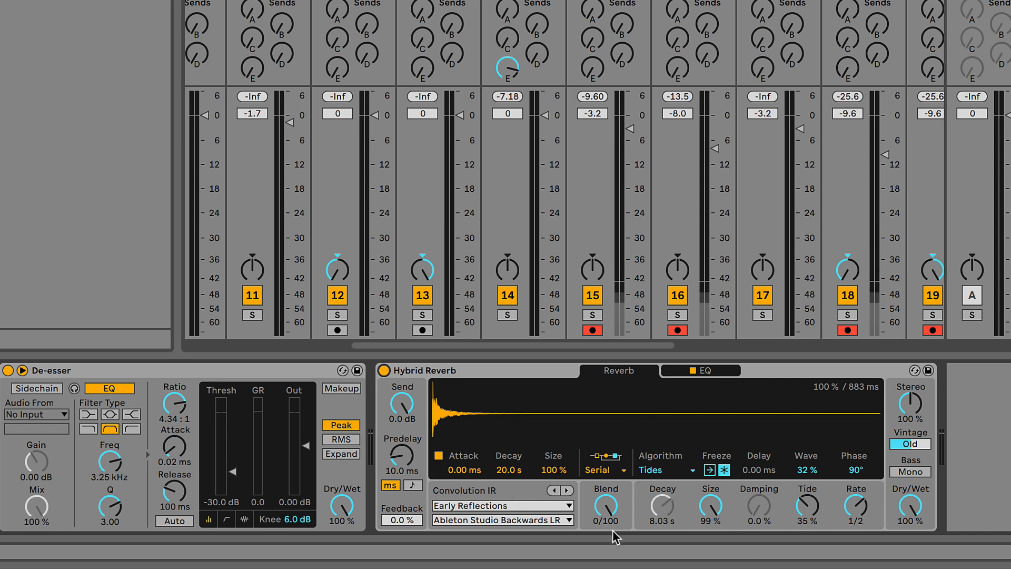
Try the Dark Hall and Shimmer algorithms in Hybrid Reverb, and return the algorithm to Tides.
left_click_drag(610, 530, 607, 477)
left_click(674, 470)
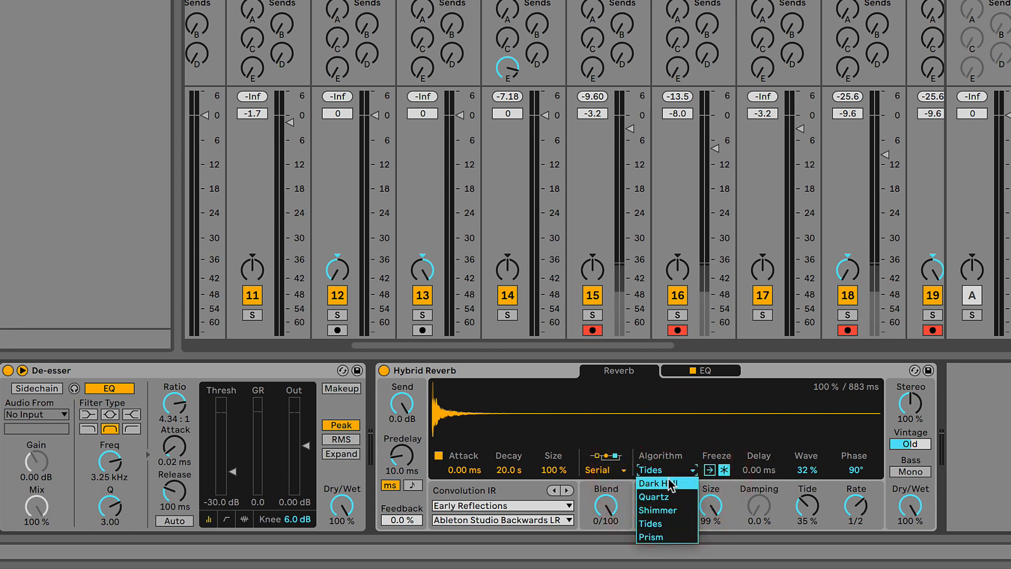
left_click(658, 482)
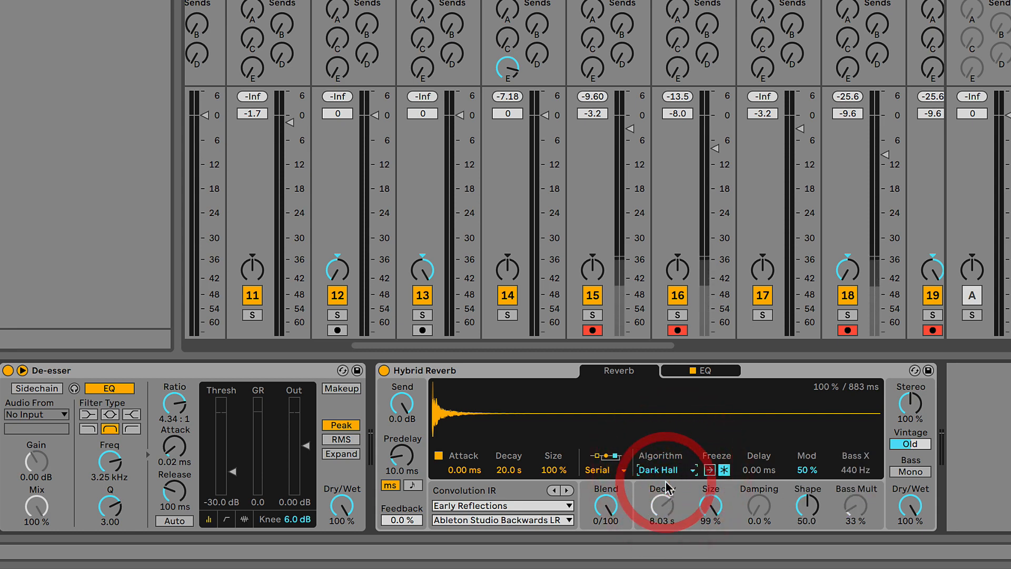
left_click(658, 473)
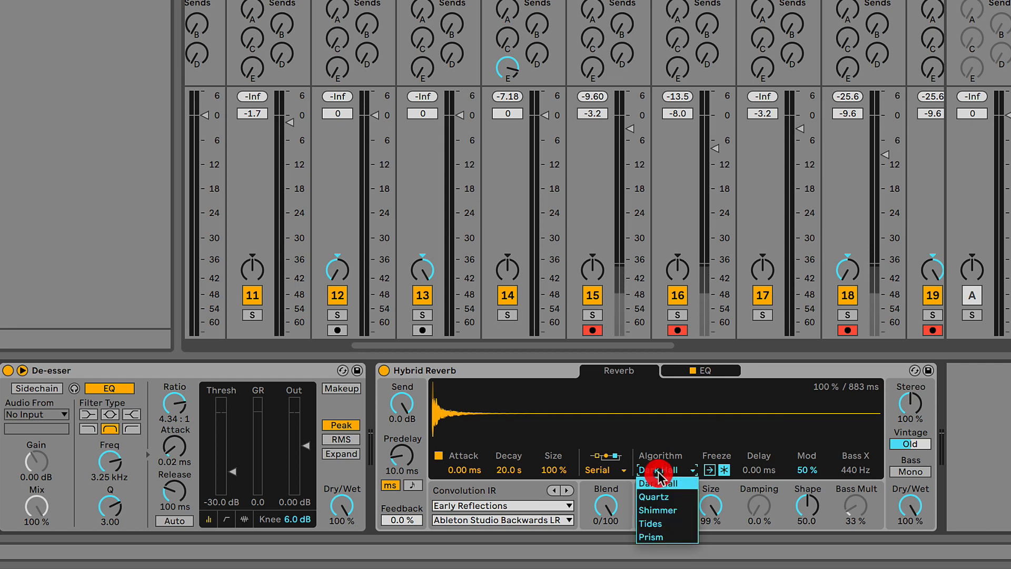
left_click(666, 509)
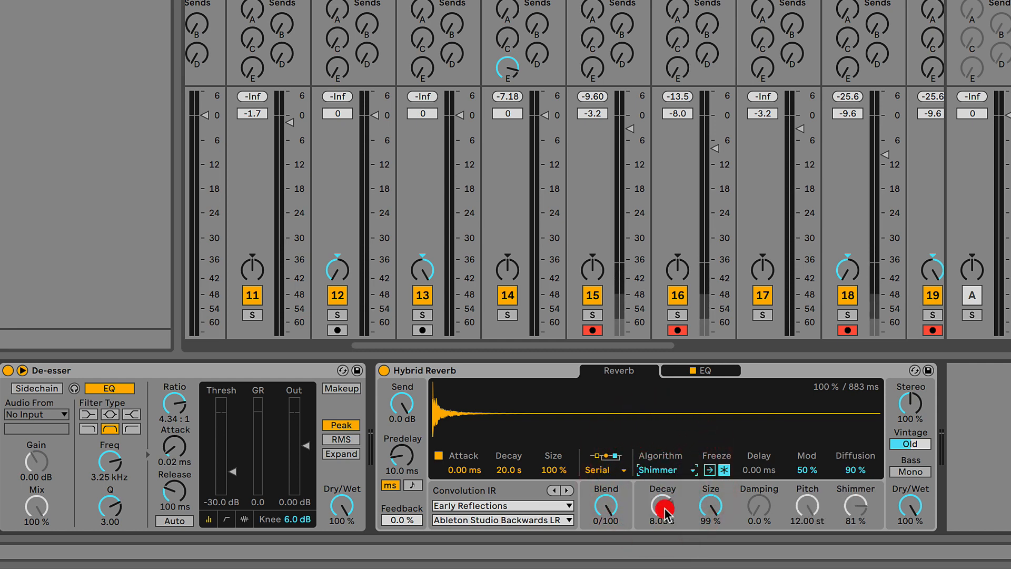
left_click(667, 473)
left_click(658, 521)
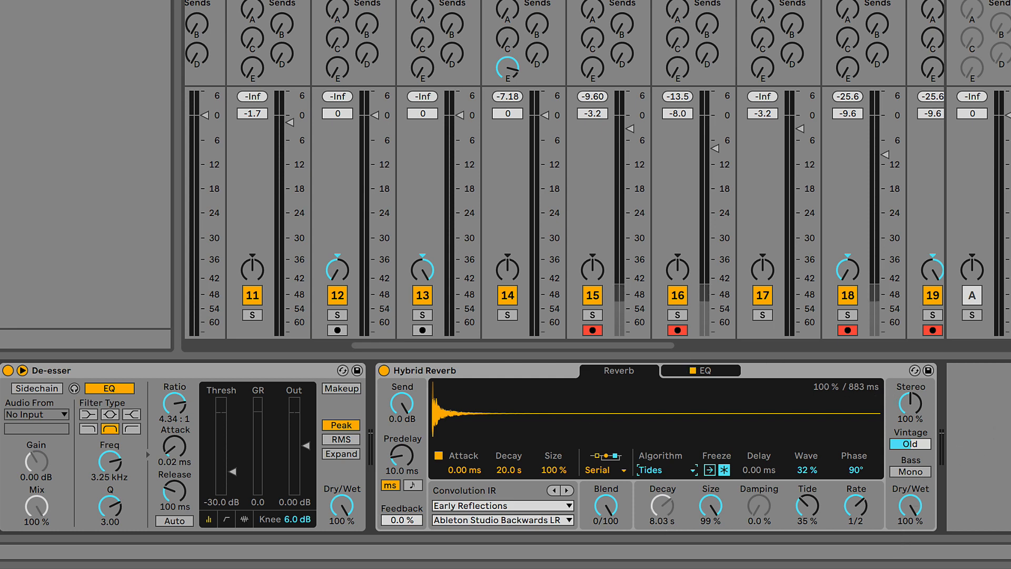
Play the song, freeze the Hybrid Reverb and raise its Tide and Wave amounts to 100%.
key("space")
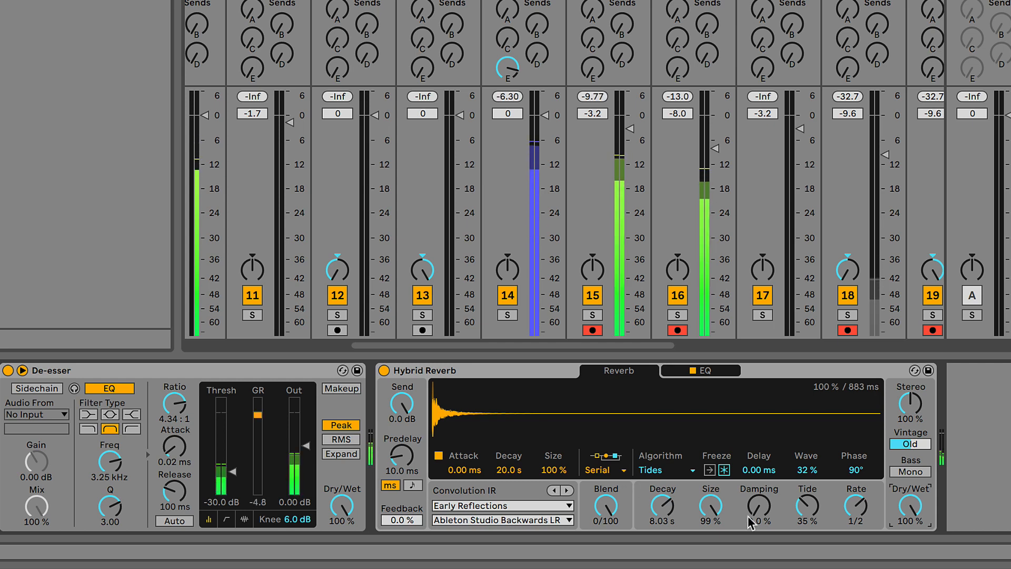
left_click_drag(807, 505, 807, 487)
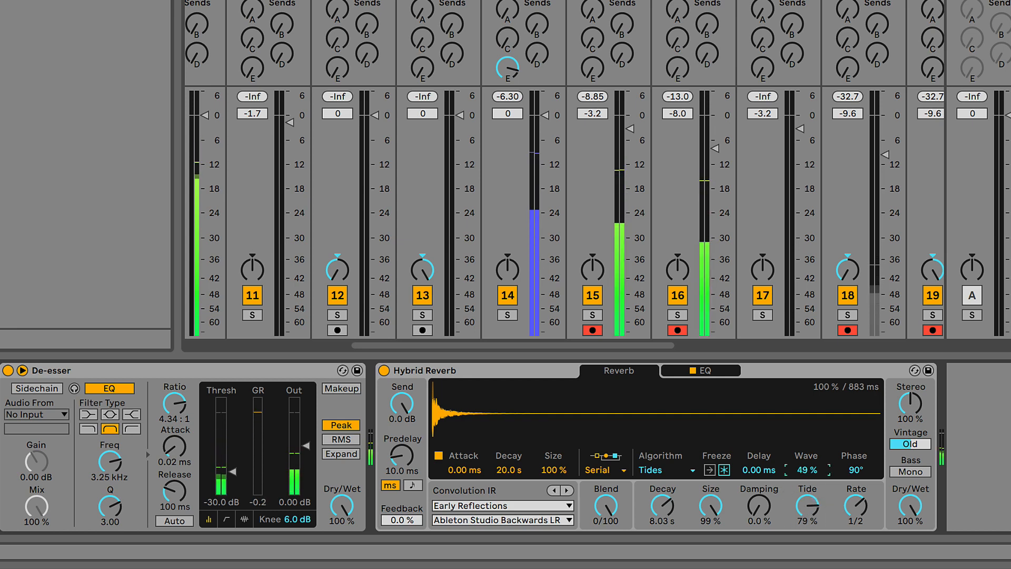
left_click_drag(806, 469, 787, 495)
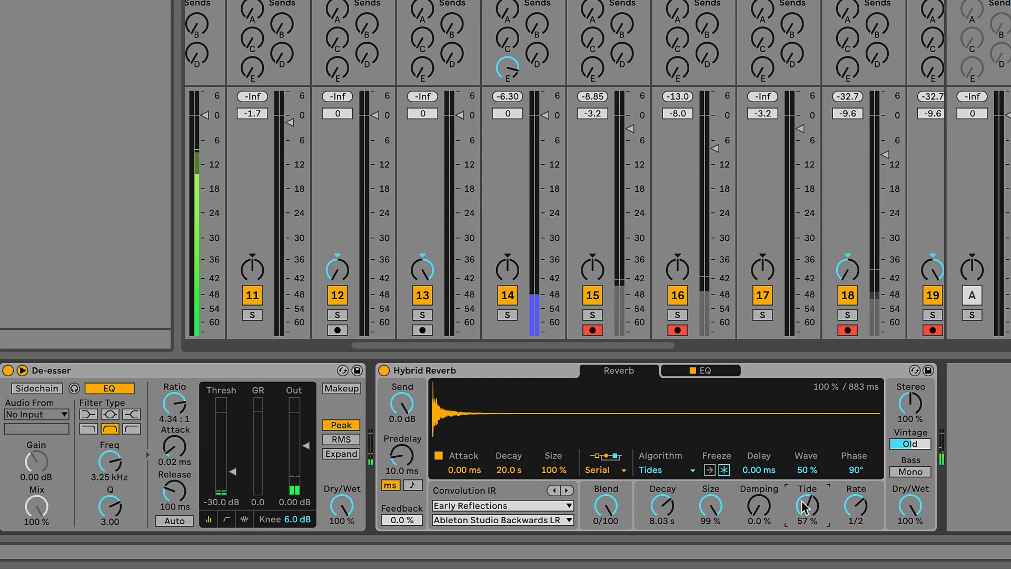
left_click(724, 470)
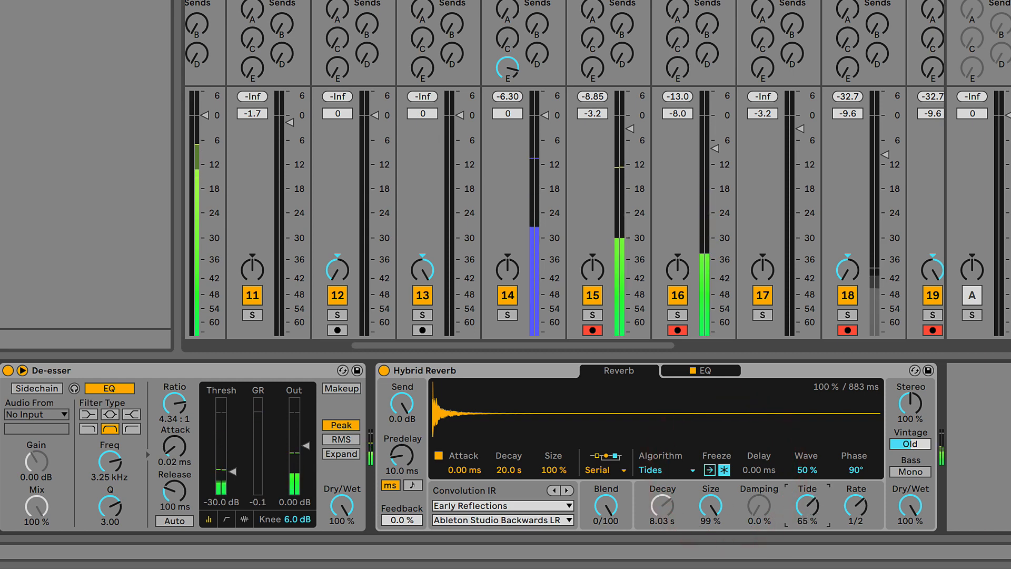
left_click_drag(808, 506, 806, 441)
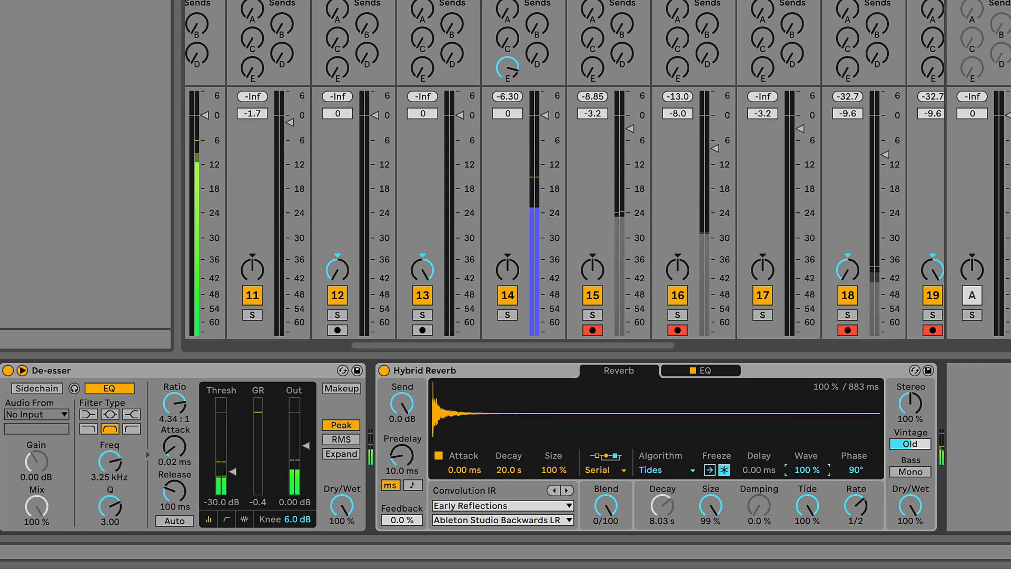
Try different Tides rates and reverb sizes during playback, ending with Rate at 1/16 D and Size at 64%.
left_click(856, 505)
left_click_drag(856, 506, 856, 508)
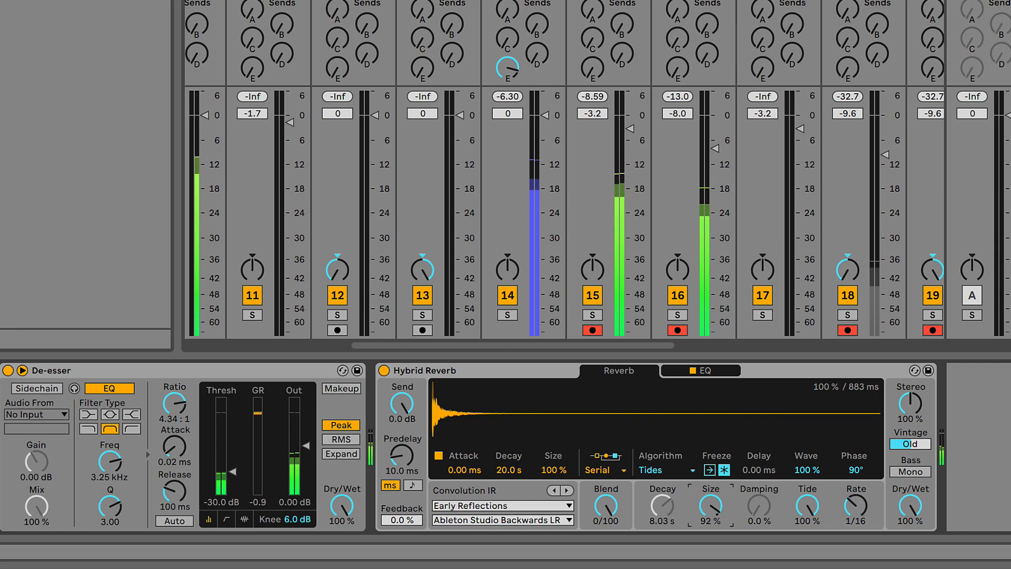
mouse_move(711, 505)
left_mouse_down()
mouse_move(711, 521)
mouse_move(711, 512)
left_mouse_up()
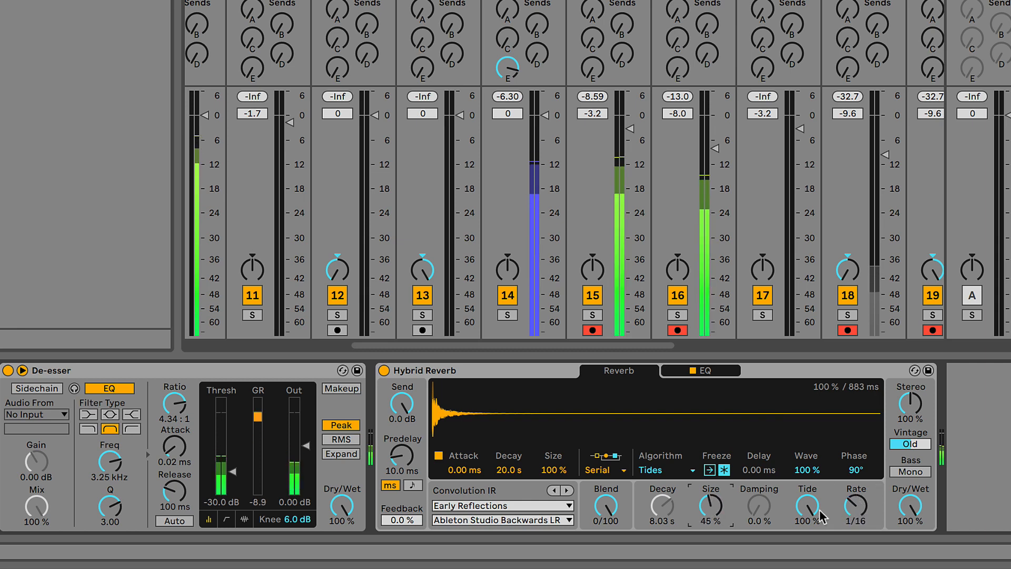
left_click_drag(856, 506, 856, 500)
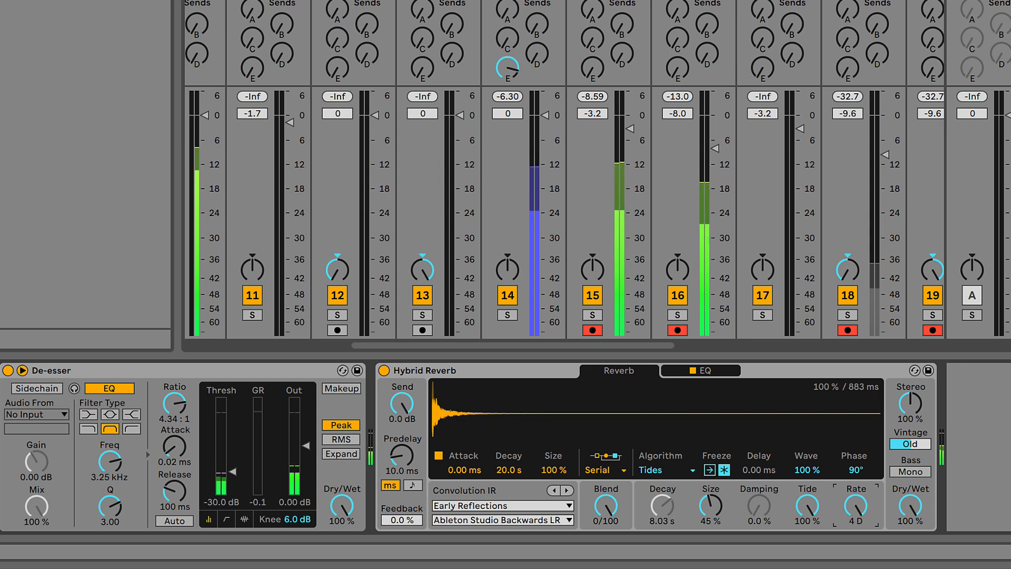
mouse_move(855, 506)
left_mouse_down()
mouse_move(856, 531)
mouse_move(854, 510)
left_mouse_up()
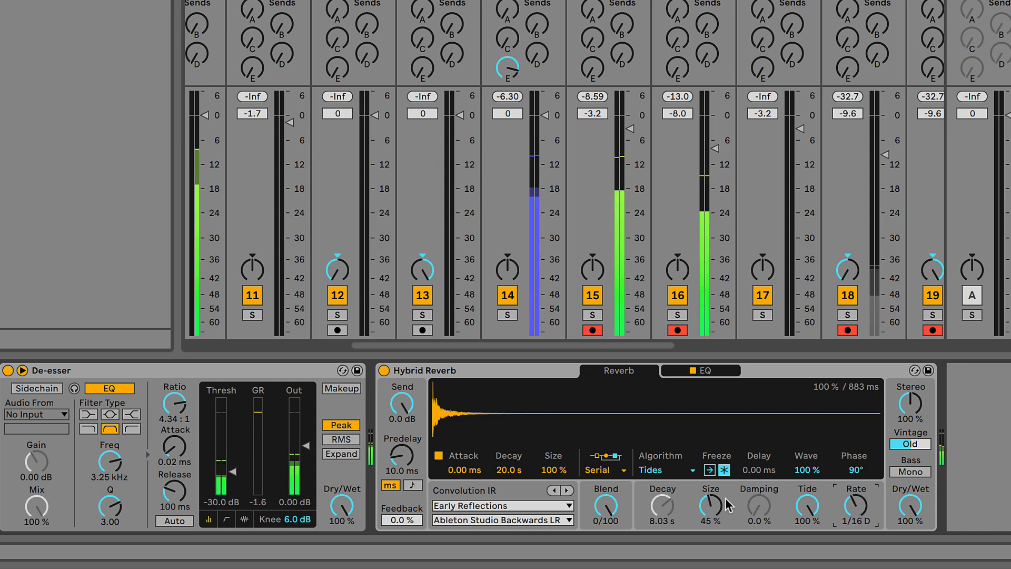
left_click_drag(711, 505, 711, 487)
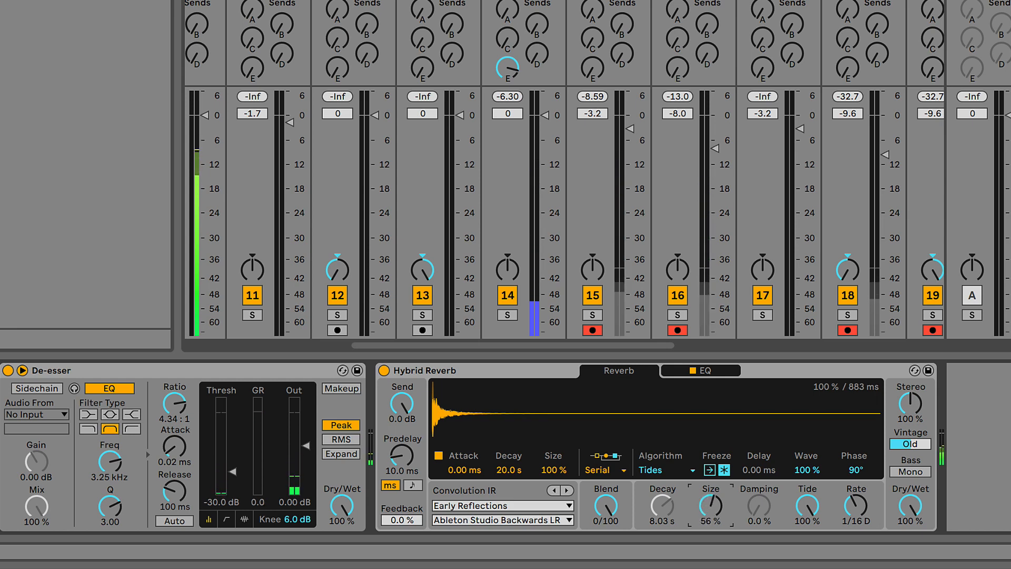
Switch the reverb's Freeze In on and off again, and set Rate to 1 D and Wave to 19%.
left_click(710, 470)
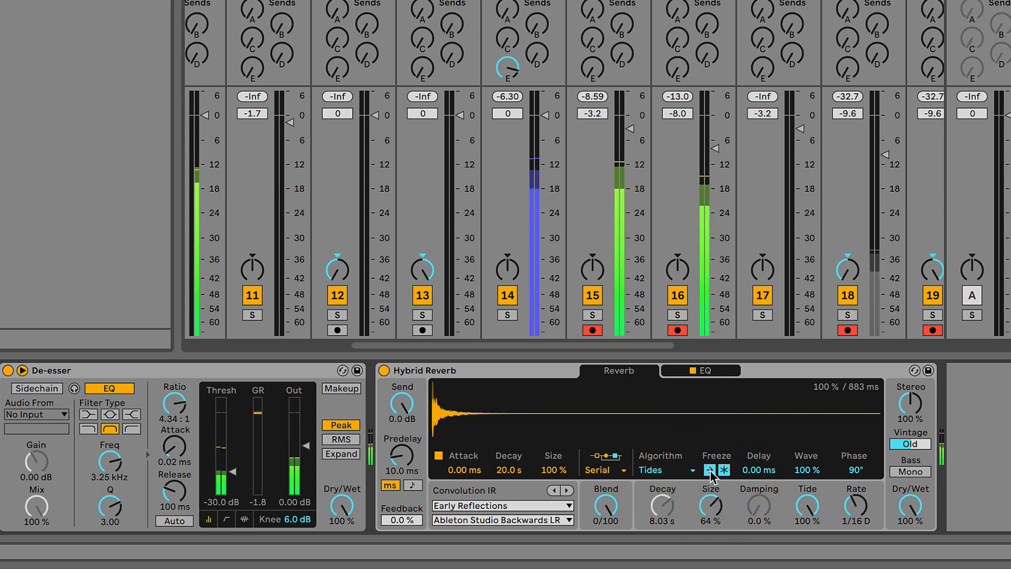
left_click(711, 471)
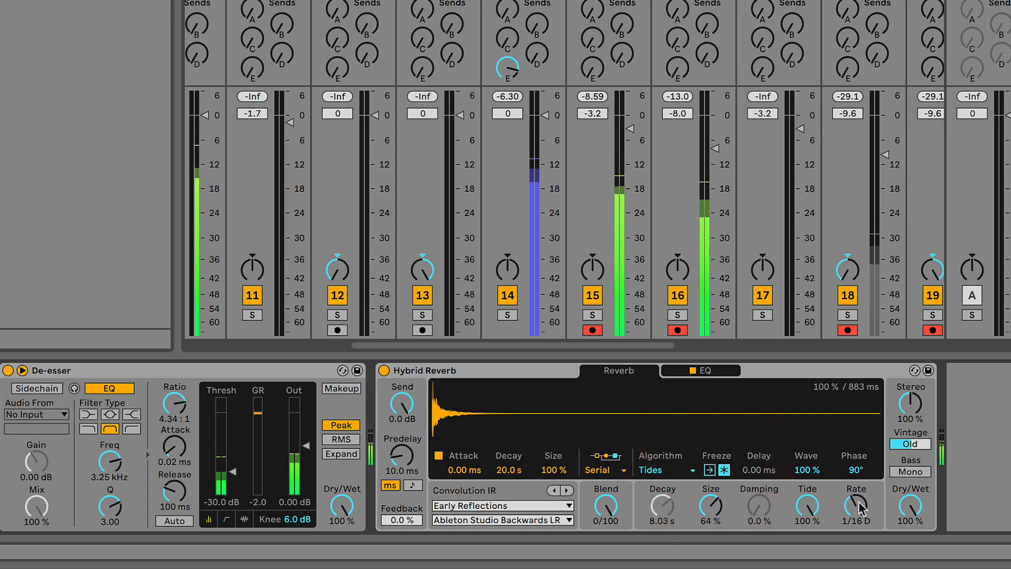
left_click_drag(857, 503, 806, 504)
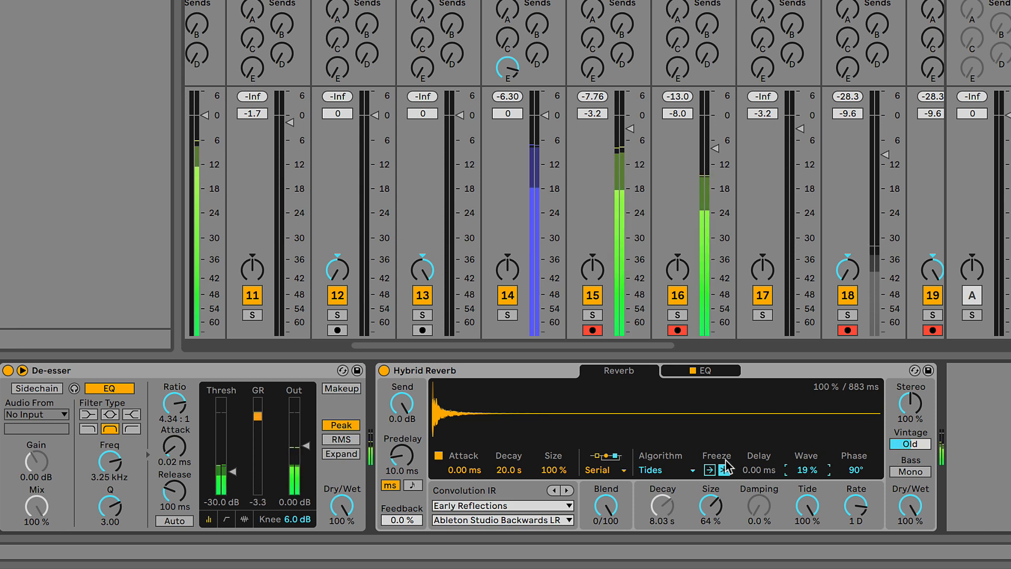
Set the Hybrid Reverb's Vintage mode to Extreme, play the song and freeze the reverb.
left_click(916, 445)
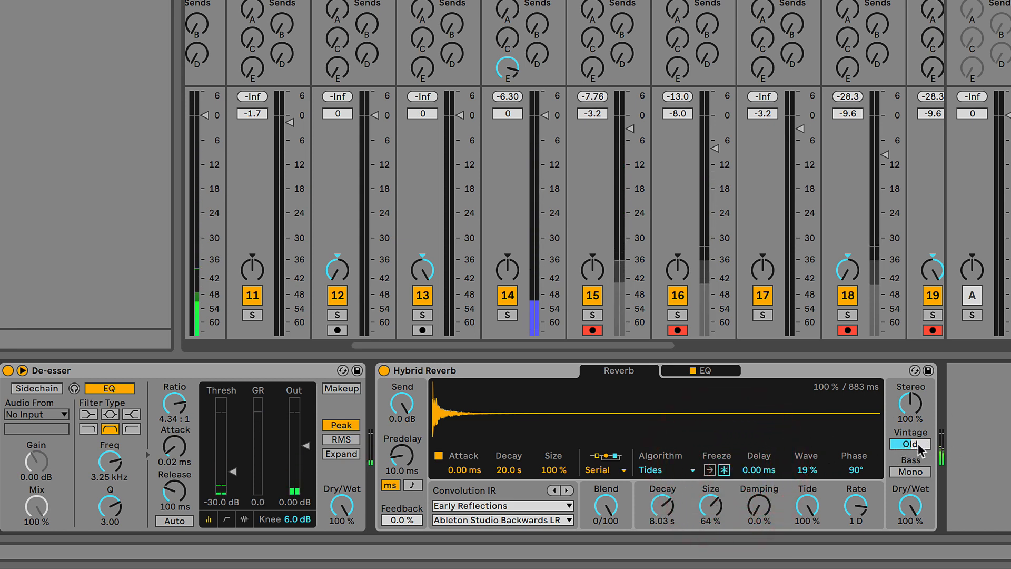
mouse_move(915, 445)
left_mouse_down()
mouse_move(915, 471)
mouse_move(915, 438)
left_mouse_up()
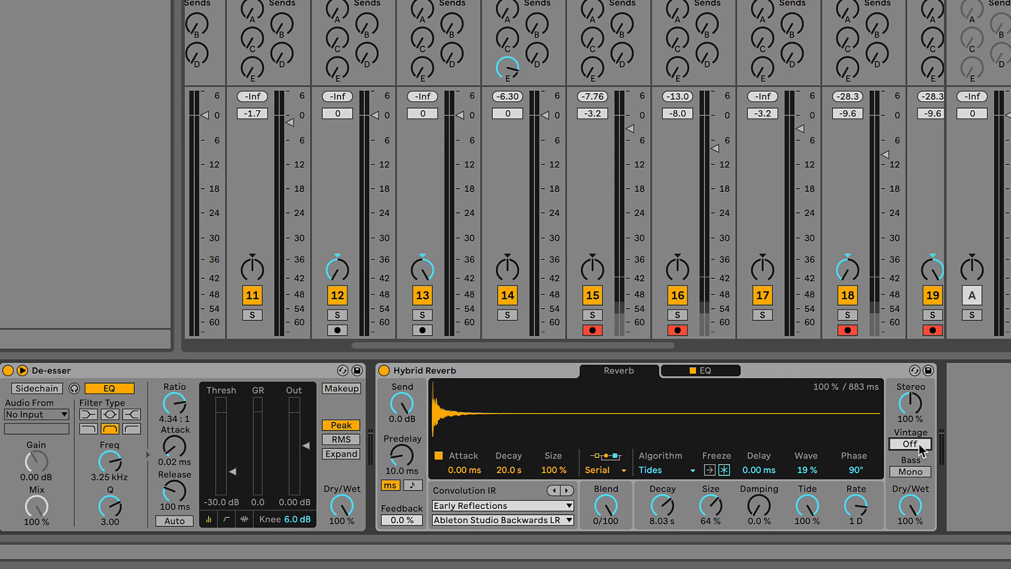
left_click_drag(918, 446, 919, 433)
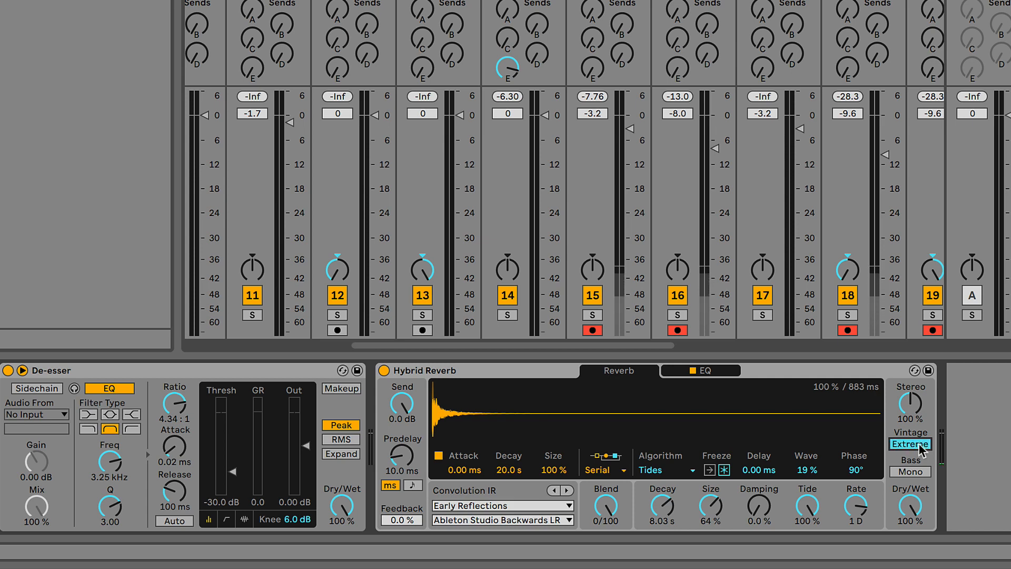
key("space")
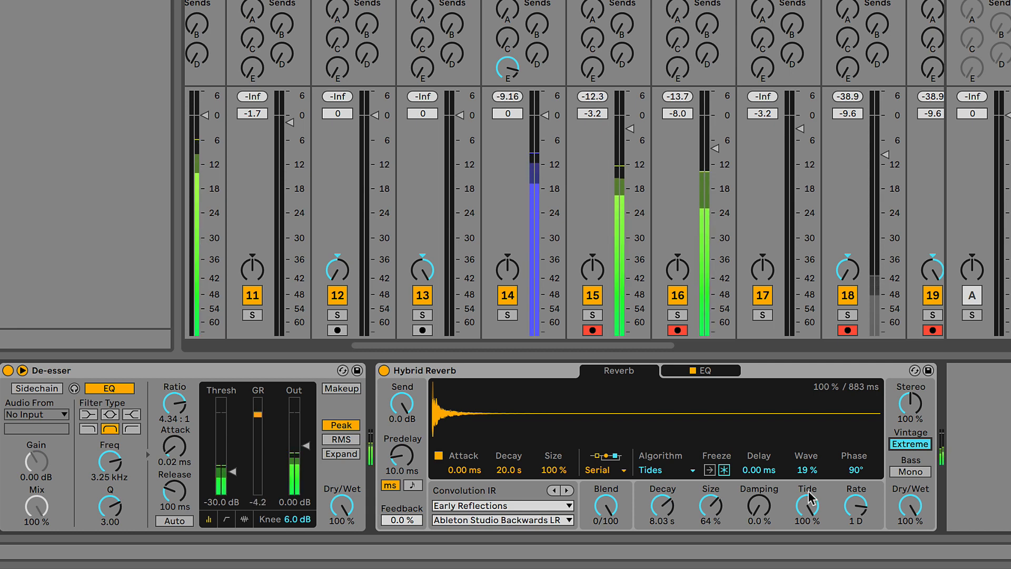
key("space")
left_click(724, 470)
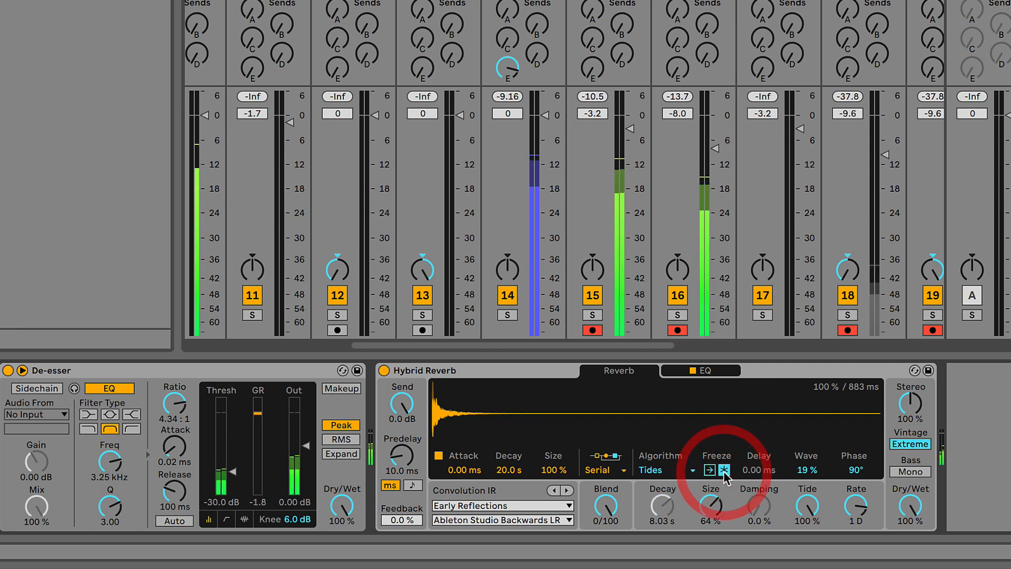
Set the frozen Tides reverb's Rate to 1/4, Wave to 46% and Size to 37% while stopping and restarting playback.
mouse_move(855, 505)
left_mouse_down()
mouse_move(856, 532)
mouse_move(855, 506)
left_mouse_up()
key("space")
left_click_drag(805, 466, 804, 435)
key("space")
left_click_drag(716, 503, 710, 547)
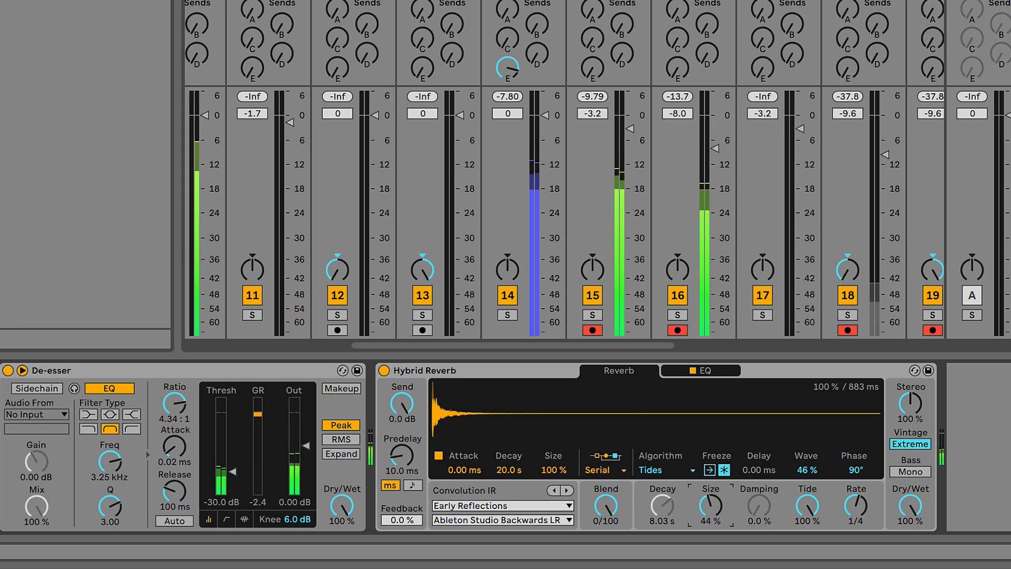
left_click_drag(713, 501, 713, 508)
Toggle the reverb's Freeze In on and off, set Tide to 37% and unfreeze the reverb.
left_click(709, 471)
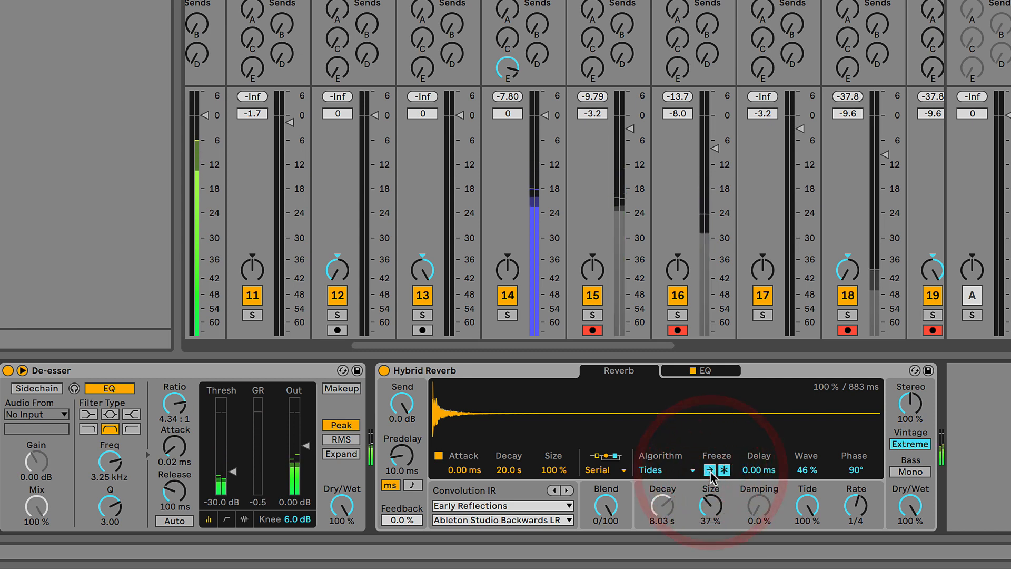
left_click(710, 471)
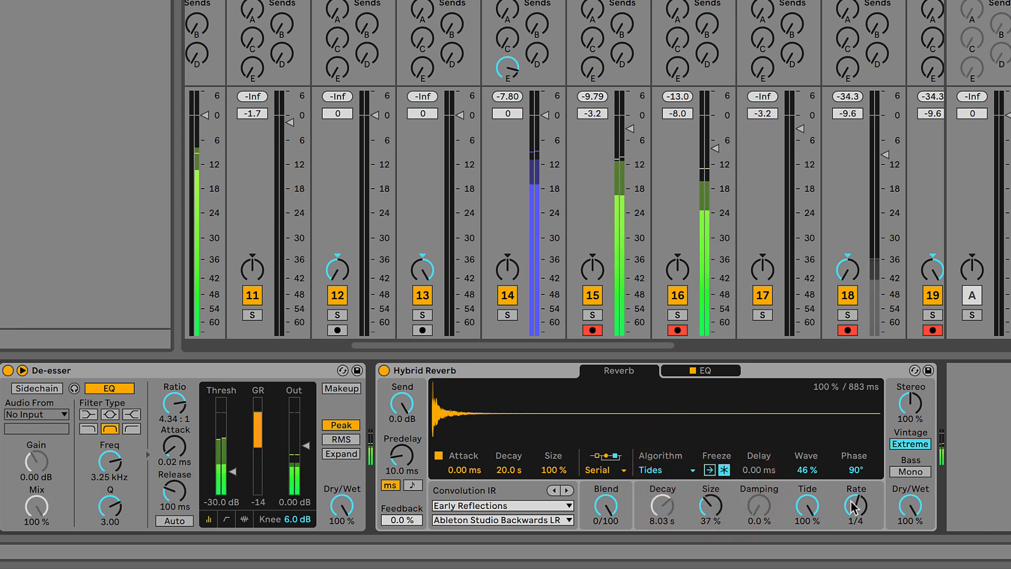
left_click_drag(807, 506, 807, 517)
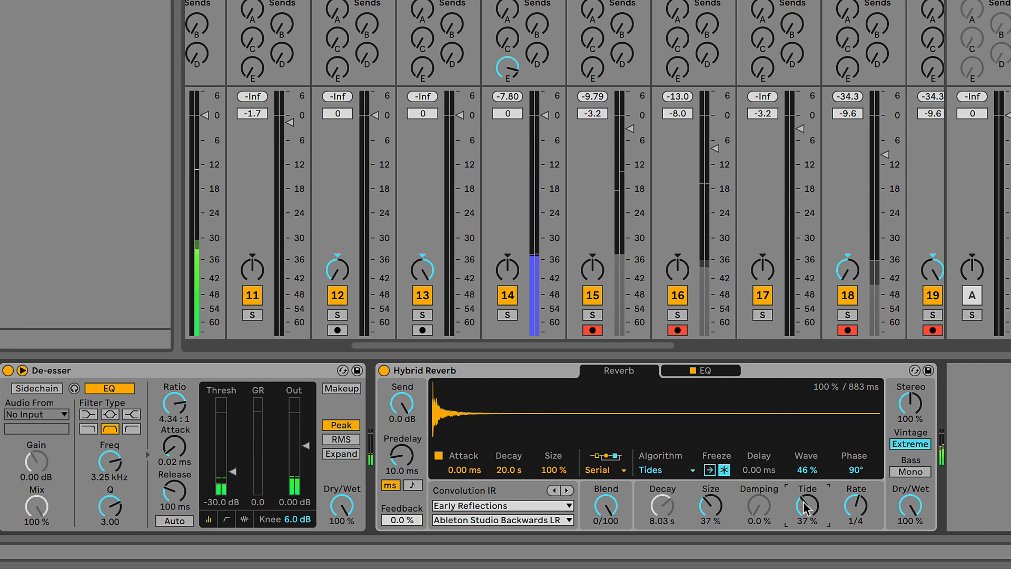
left_click(724, 469)
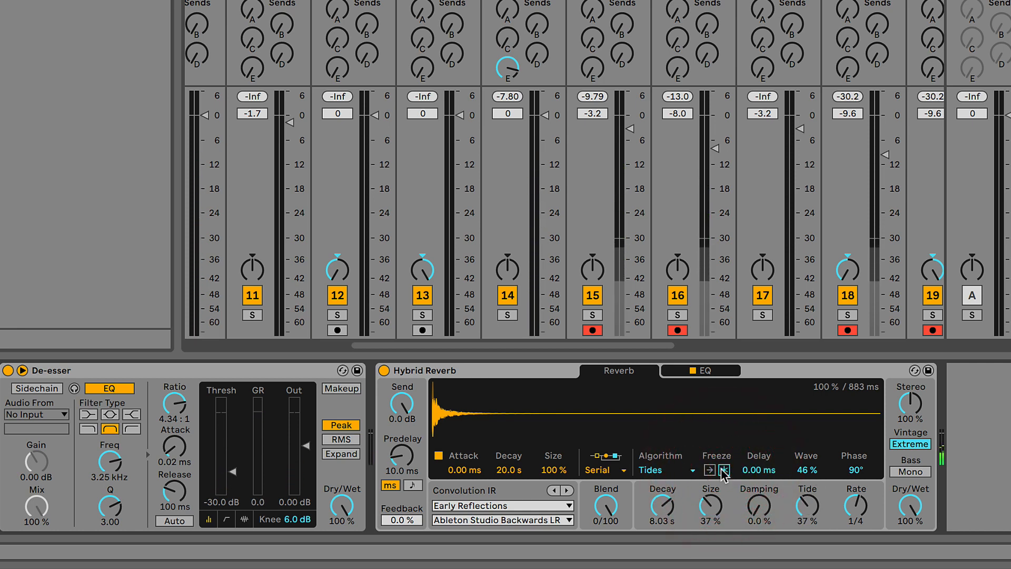
Change the Hybrid Reverb algorithm to Prism with Vintage off, and try Freeze on and off.
left_click(684, 470)
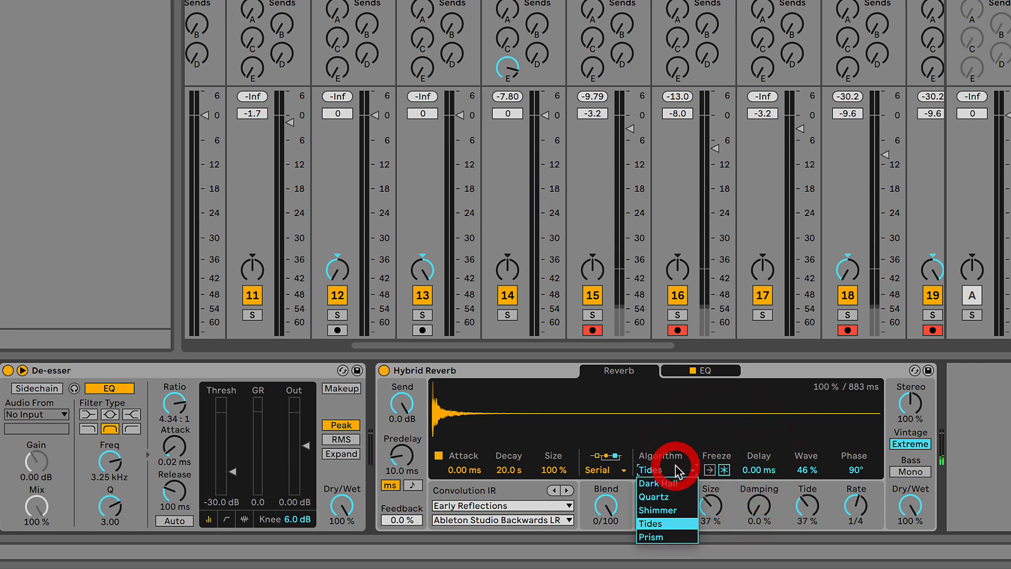
left_click(656, 538)
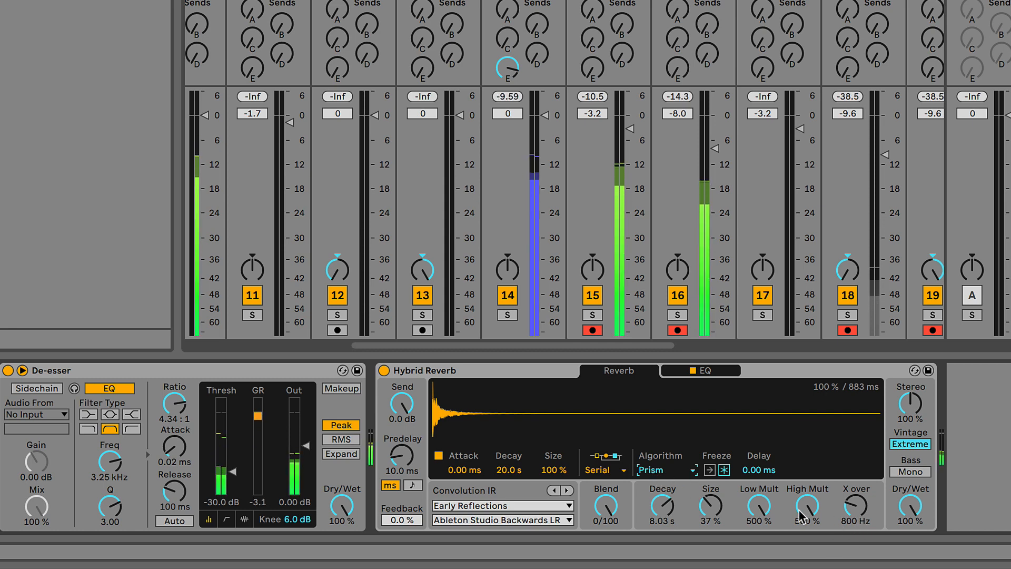
left_click(908, 446)
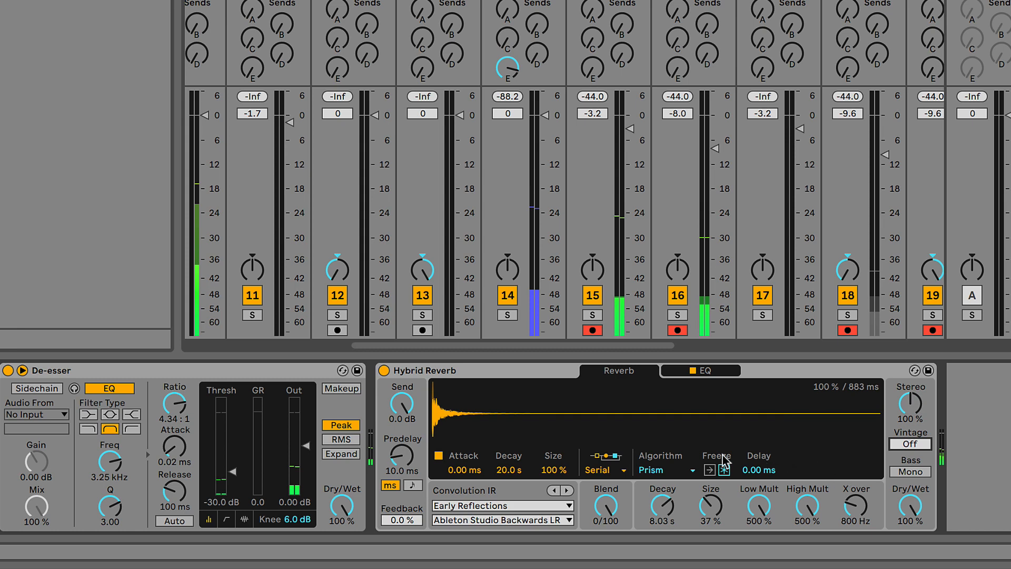
left_click(724, 470)
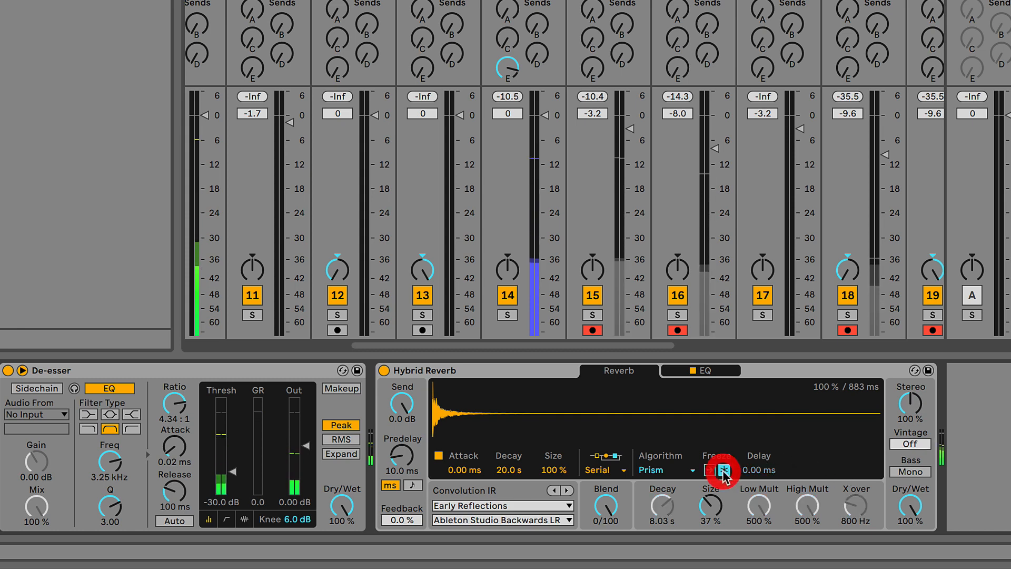
left_click(724, 471)
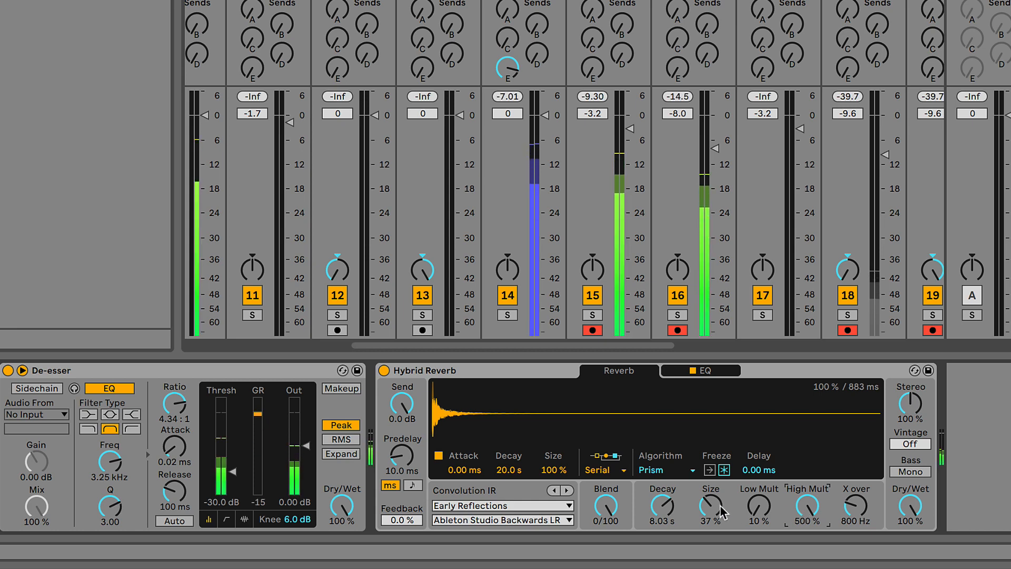
Set the Prism reverb's Size to 88%, High Mult to 191%, Low Mult to 237% and Stereo to 180%.
left_click_drag(710, 506, 711, 453)
left_click_drag(751, 508, 808, 505)
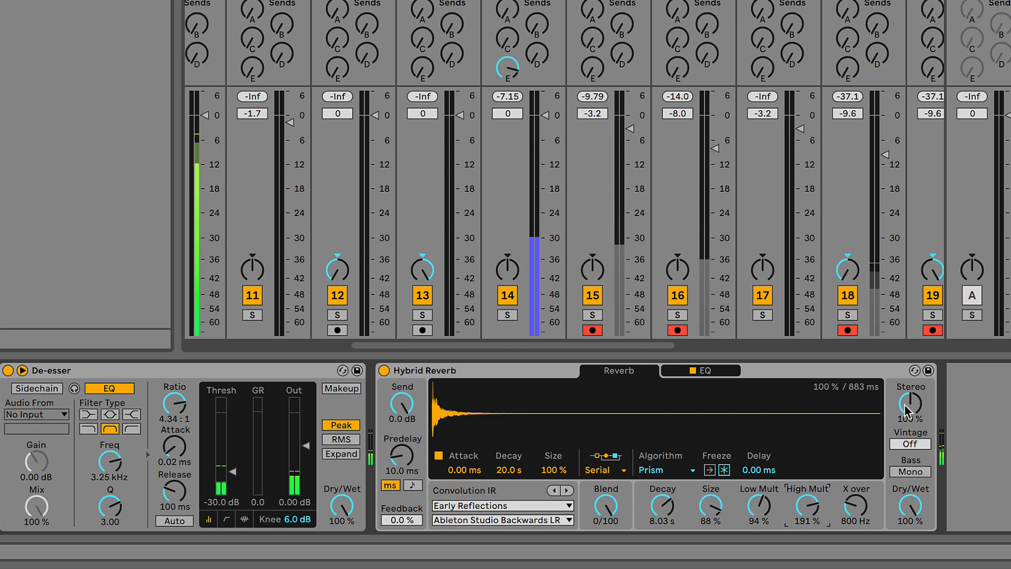
left_click_drag(906, 410, 907, 417)
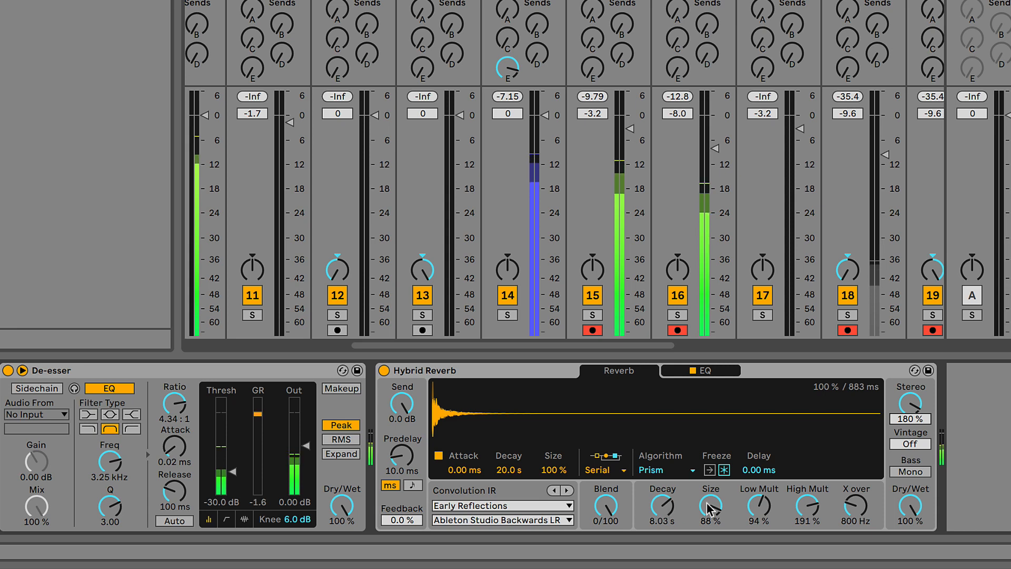
left_click_drag(756, 510, 756, 487)
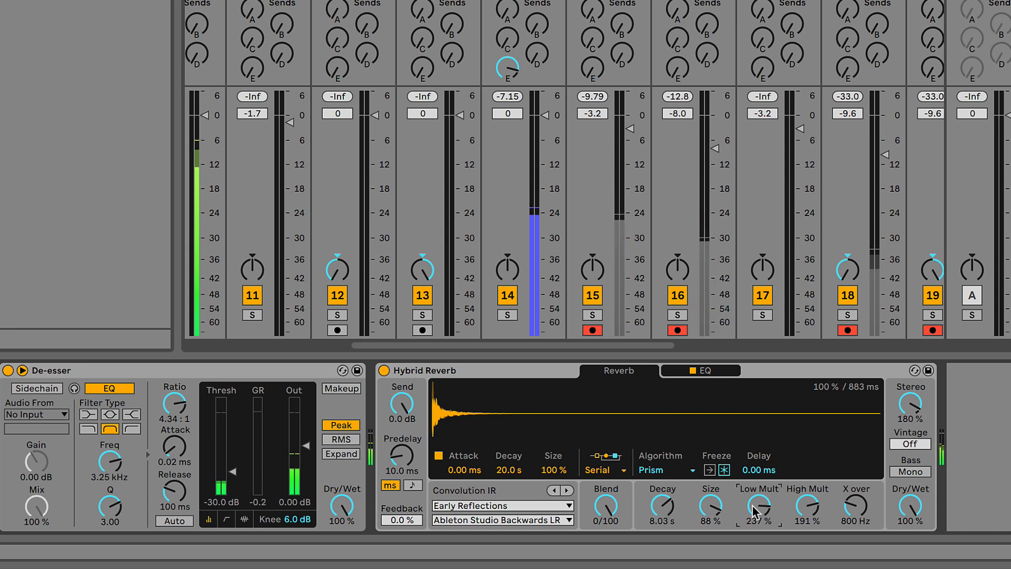
Freeze the Prism reverb, nudge its Size knob and release the freeze.
left_click(725, 470)
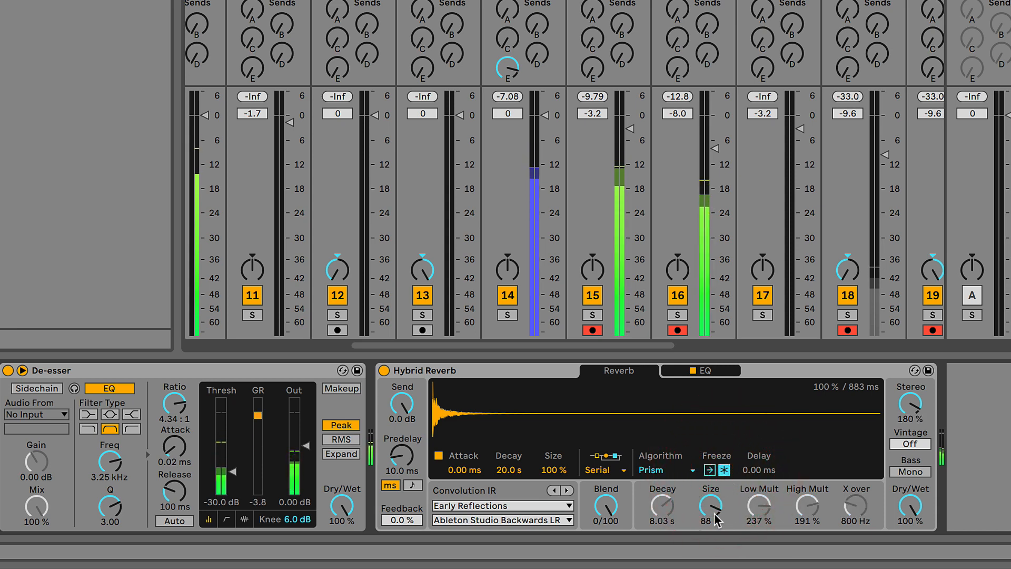
mouse_move(715, 516)
left_mouse_down()
mouse_move(715, 559)
mouse_move(715, 517)
left_mouse_up()
left_click(725, 470)
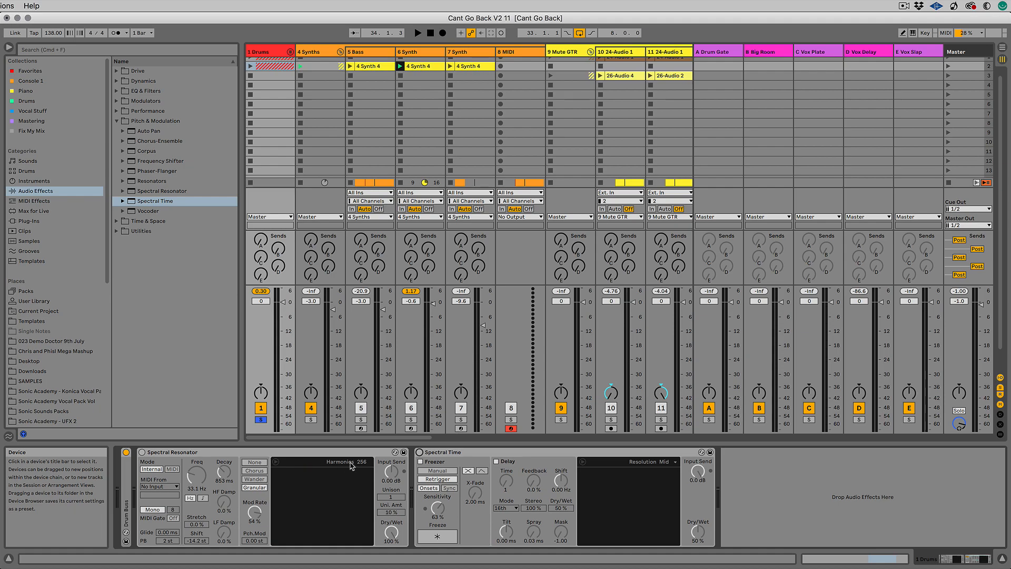
Turn on the Spectral Time device on the Drums track and start playback.
left_click(582, 462)
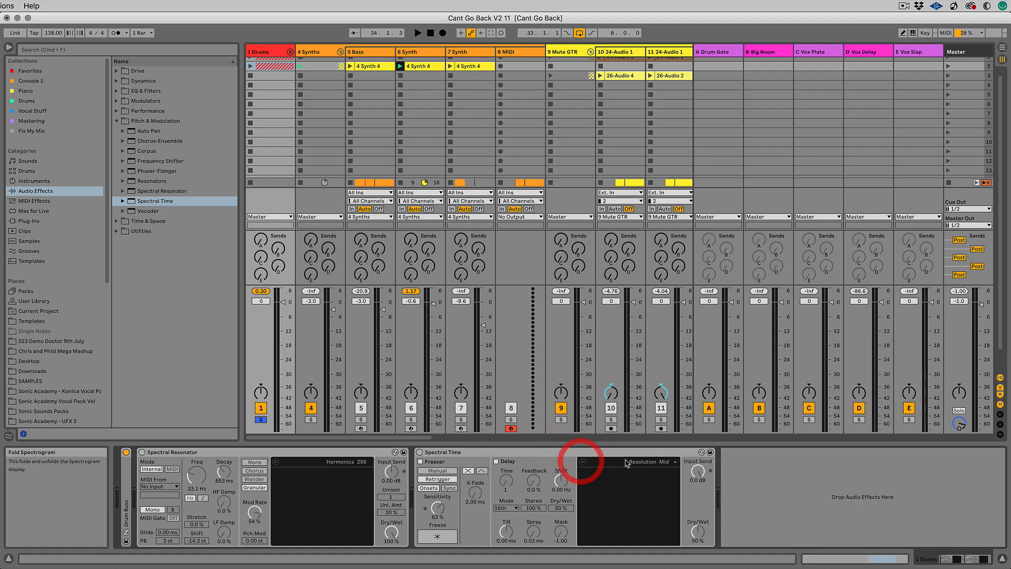
left_click(420, 452)
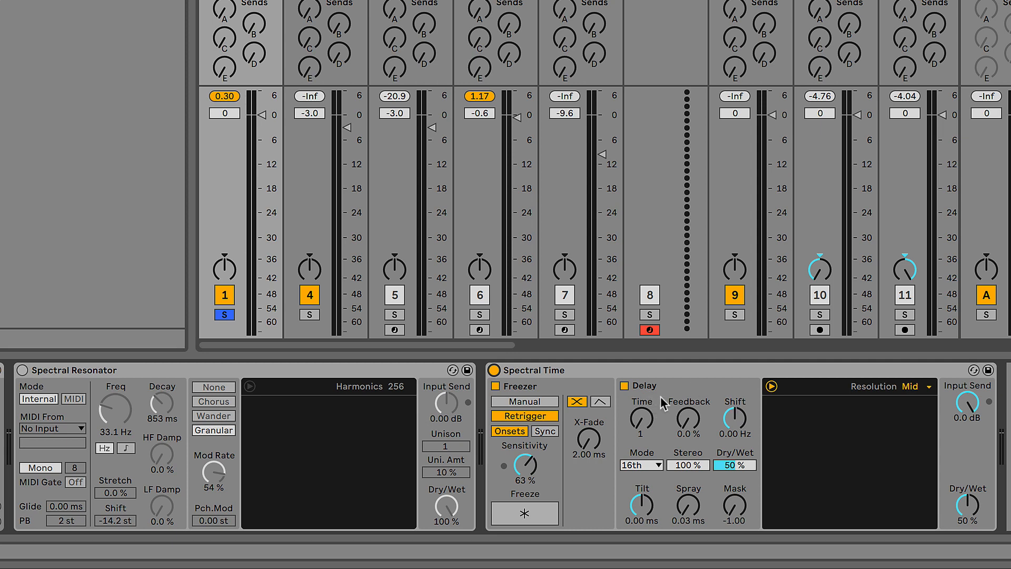
key("space")
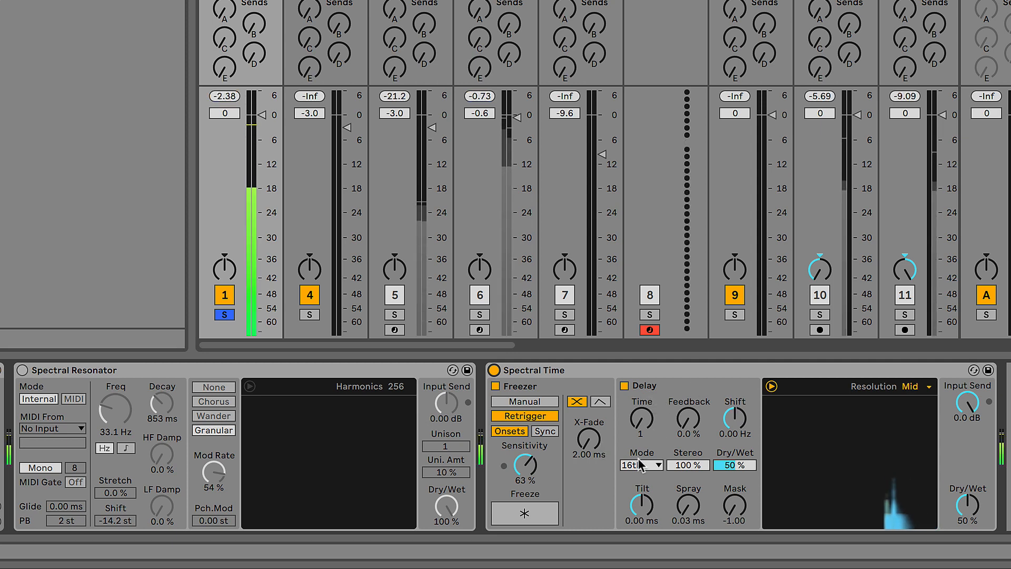
Set Spectral Time's delay Tilt to -0.36 ms, Time to 3, Feedback to 59%, Spray to 65.5 ms and Mask to -0.75.
left_click(688, 508)
left_click_drag(689, 508, 688, 453)
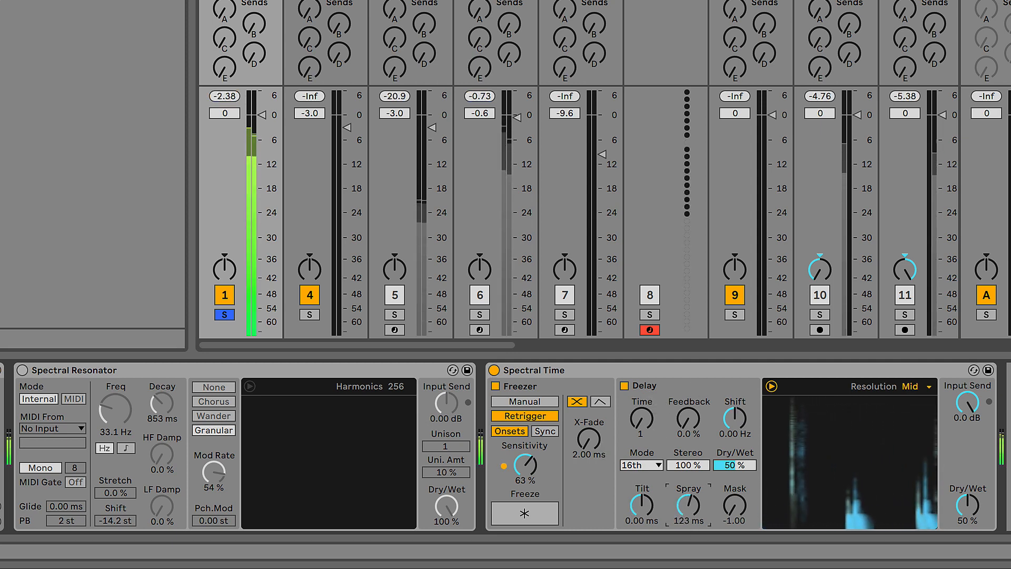
mouse_move(646, 513)
left_mouse_down()
mouse_move(645, 482)
mouse_move(645, 513)
left_mouse_up()
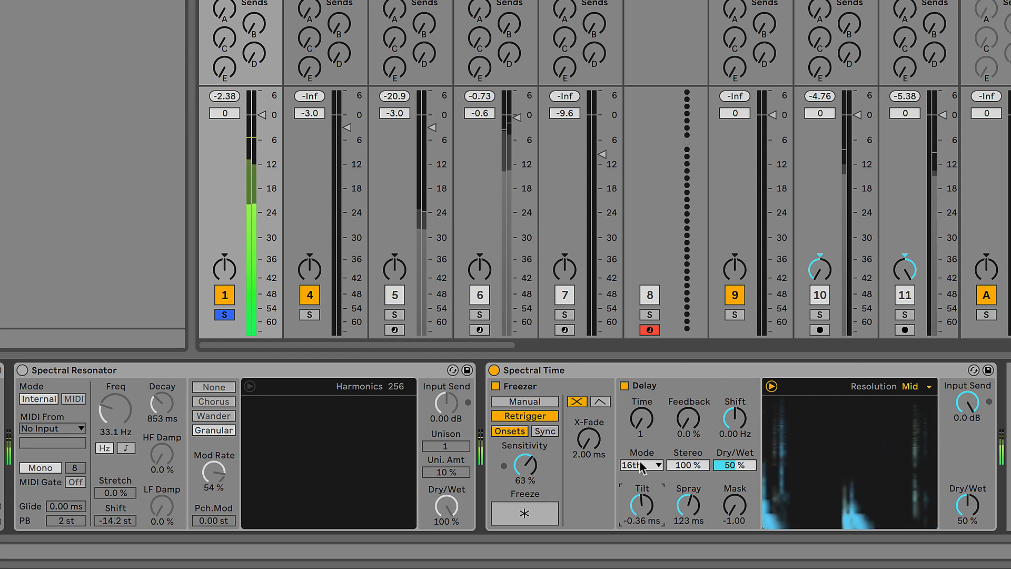
left_click_drag(643, 422, 643, 395)
left_click_drag(688, 419, 646, 424)
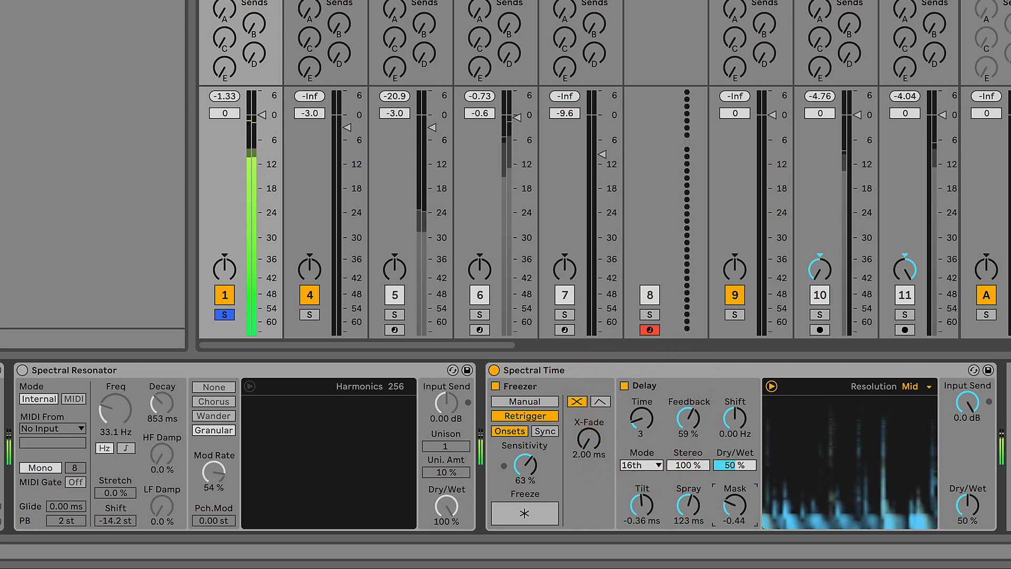
left_click_drag(729, 507, 729, 510)
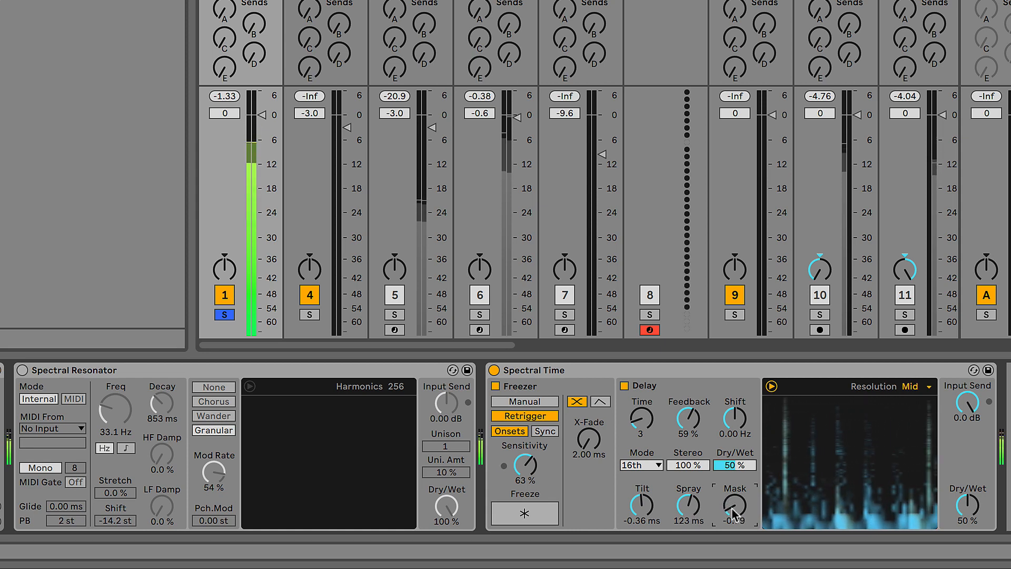
left_click_drag(687, 504, 688, 511)
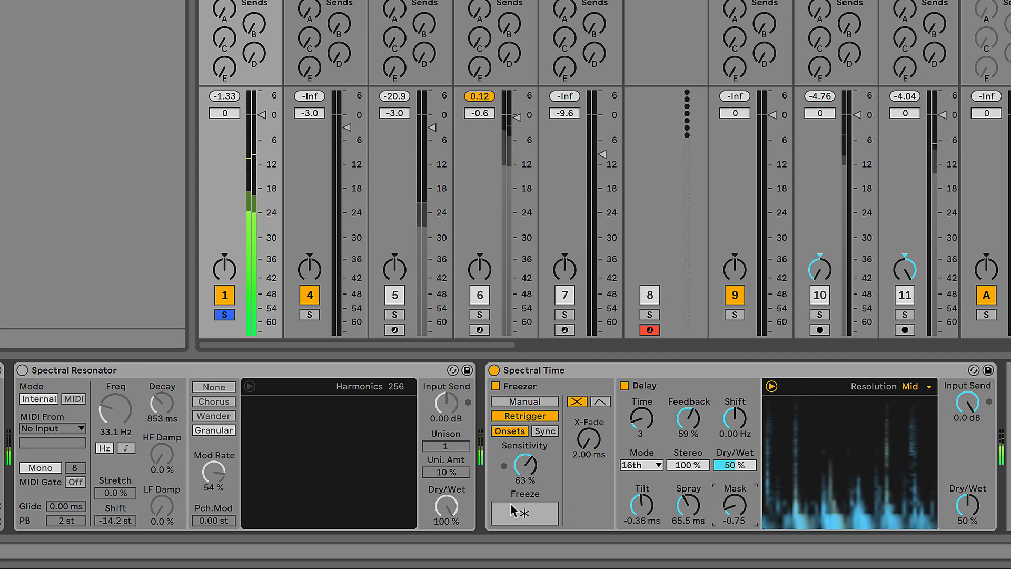
Freeze and unfreeze the drums with Spectral Time, and set X-Fade to 5.64 ms.
left_click(524, 513)
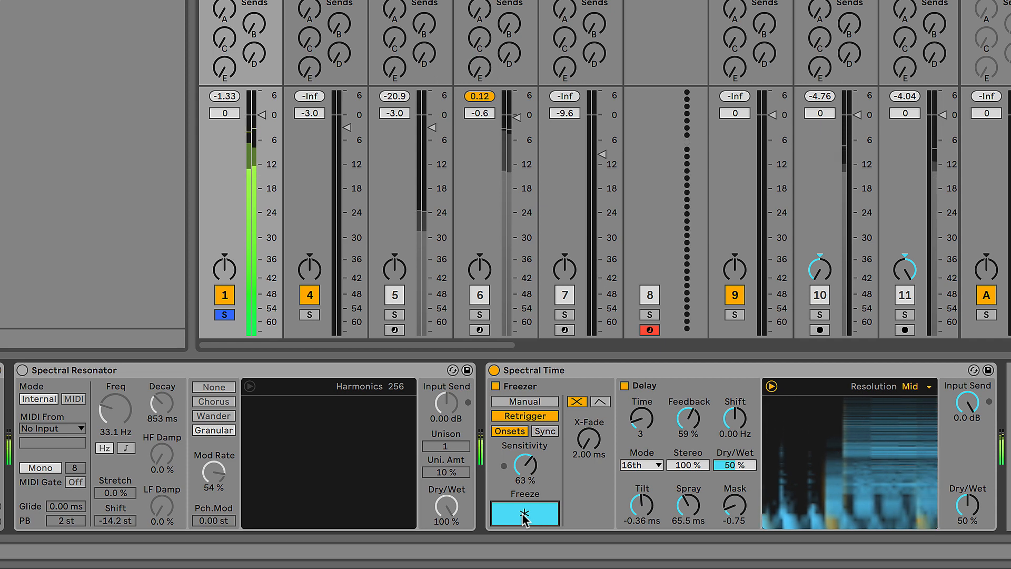
left_click(524, 513)
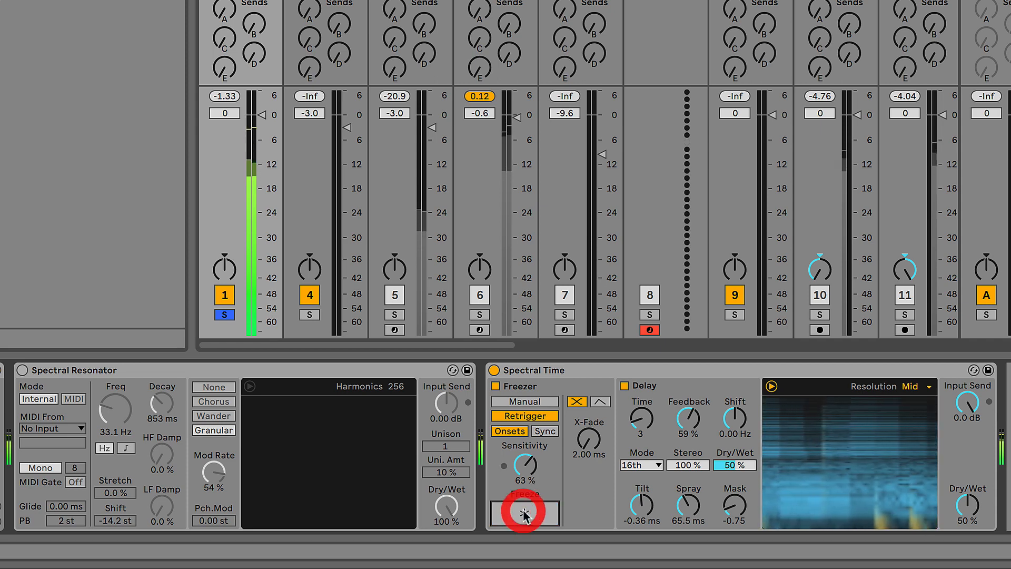
left_click_drag(588, 440, 589, 429)
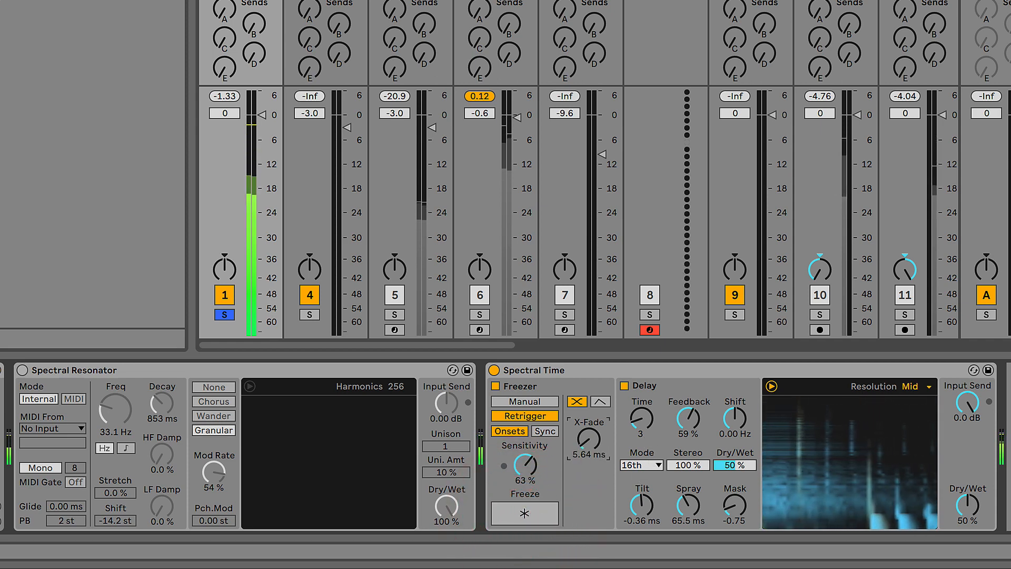
Switch the Freezer from crossfade to fade in/out with Fade In at 928 ms, and freeze and unfreeze the drums.
left_click(600, 401)
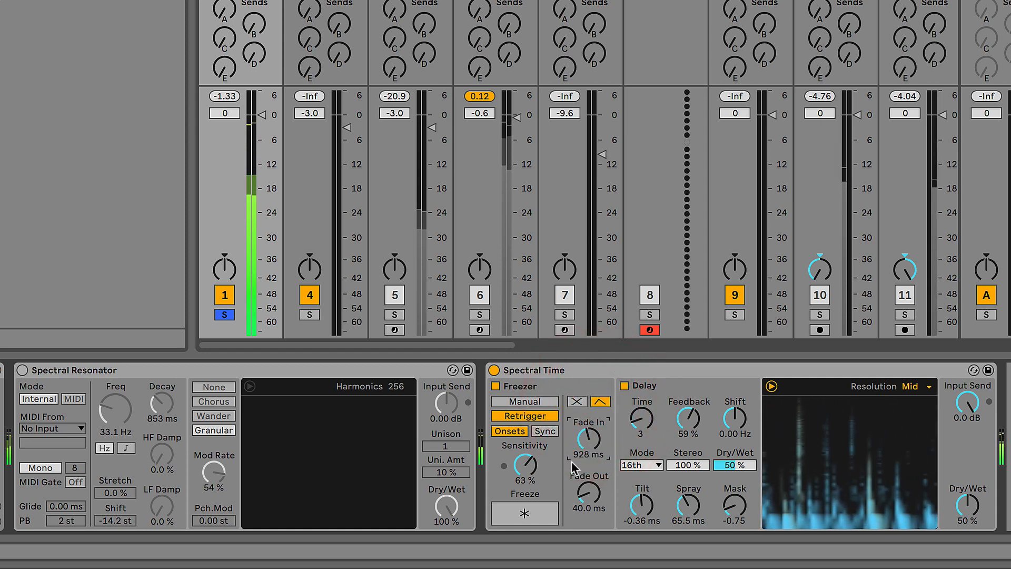
left_click(521, 518)
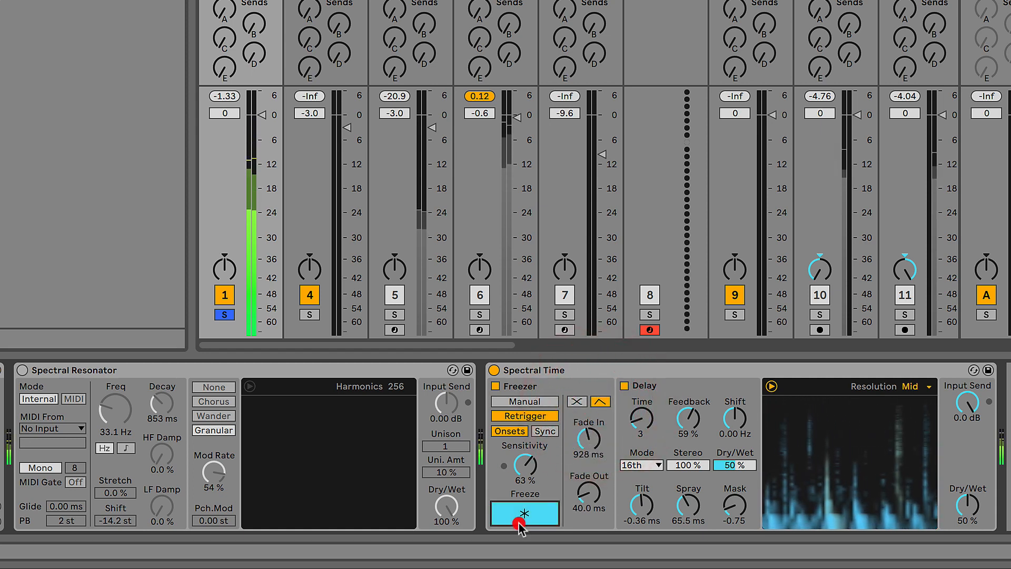
left_click(523, 518)
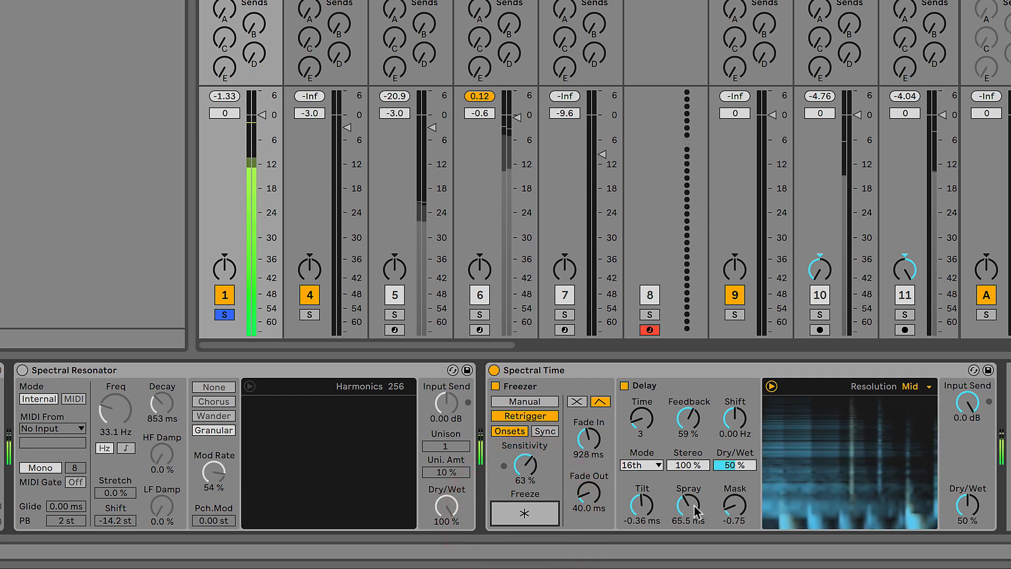
Adjust Spectral Time's delay to Feedback 58%, Mask -0.29, Spray 48.8 ms and Tilt -3.55 ms.
left_click_drag(694, 510, 694, 487)
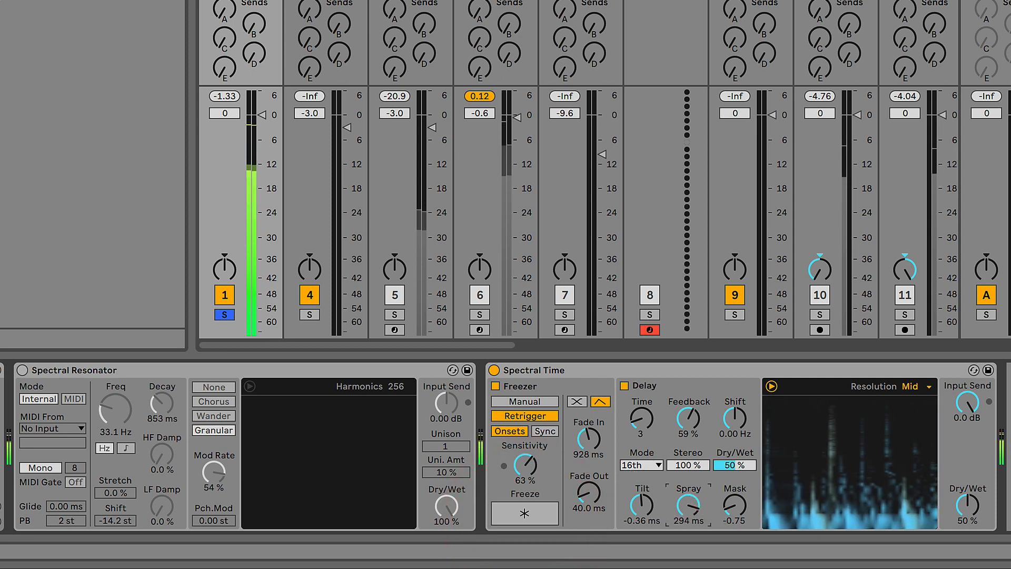
left_click_drag(677, 419, 677, 379)
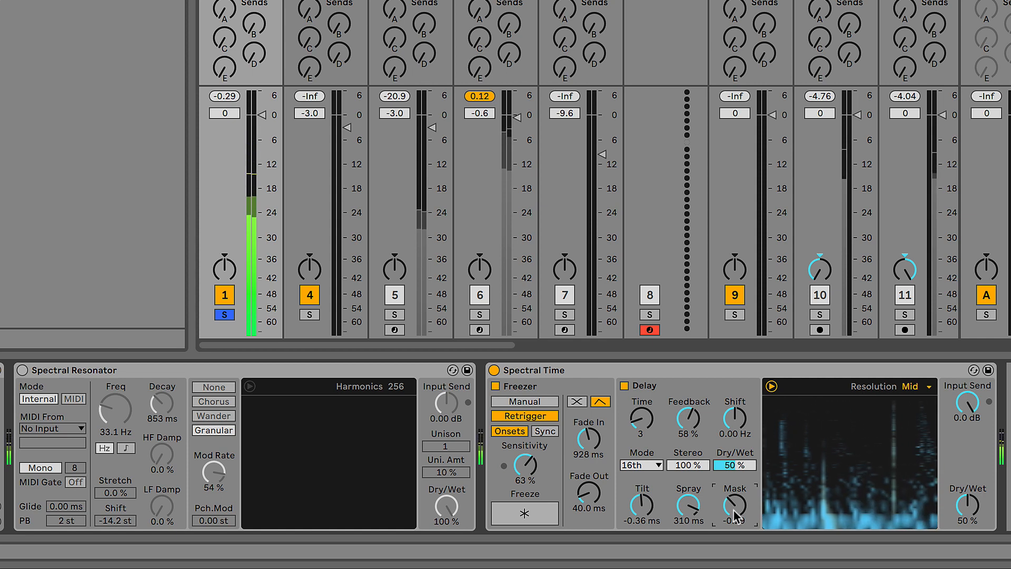
left_click_drag(696, 513, 696, 547)
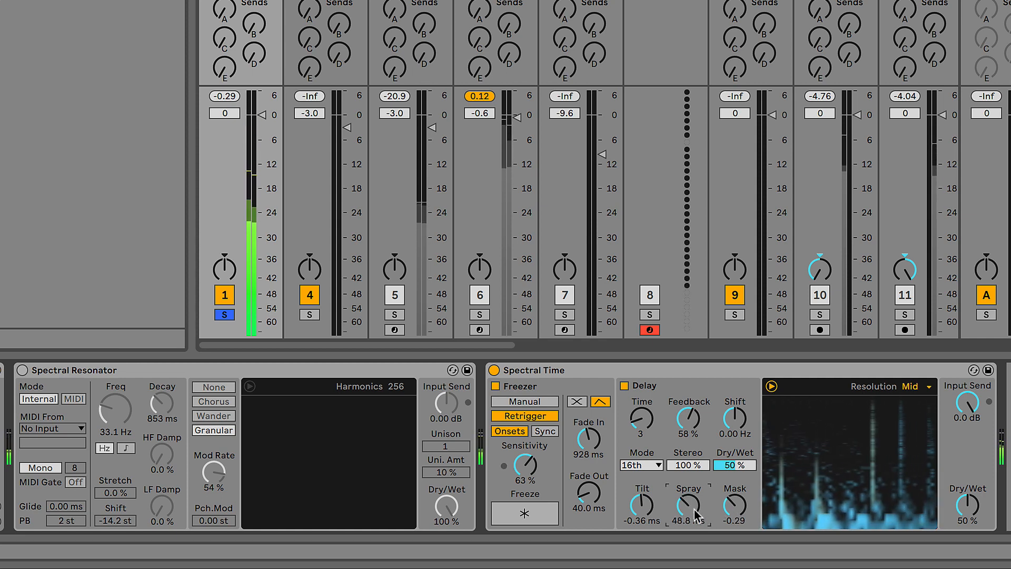
left_click_drag(641, 504, 641, 521)
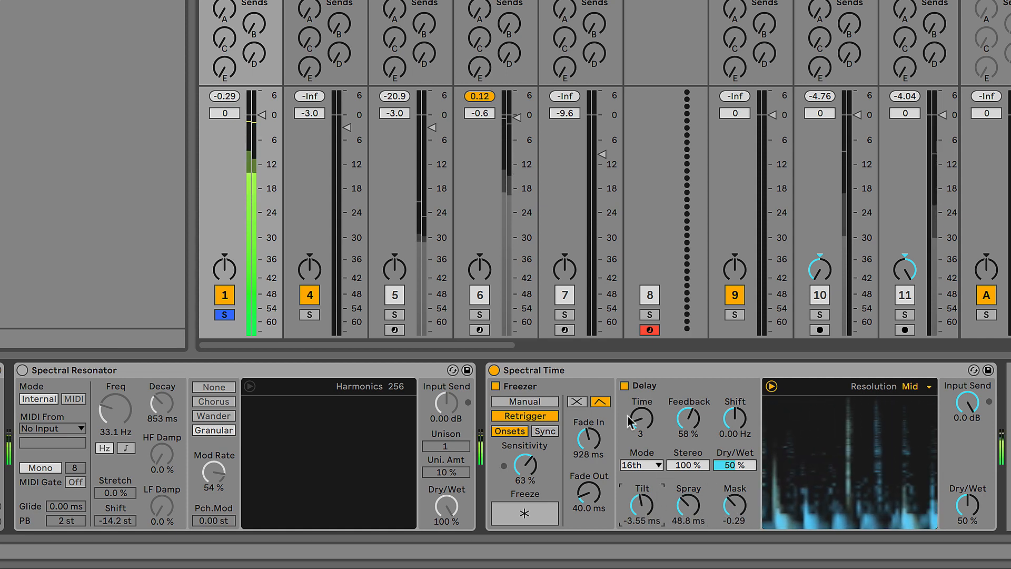
Turn off Spectral Time and turn on the Spectral Resonator on the Drums track.
left_click(494, 371)
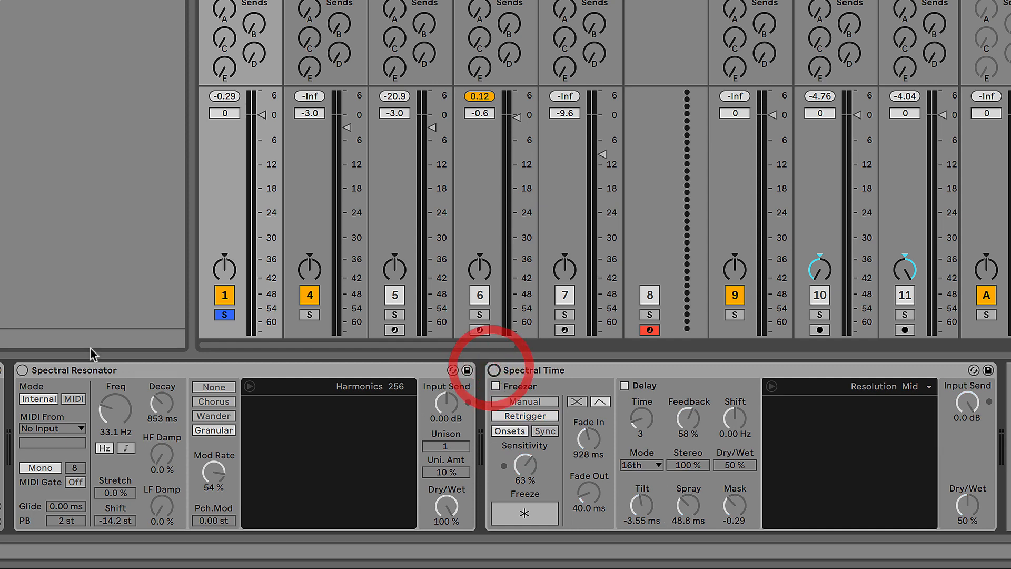
left_click(22, 370)
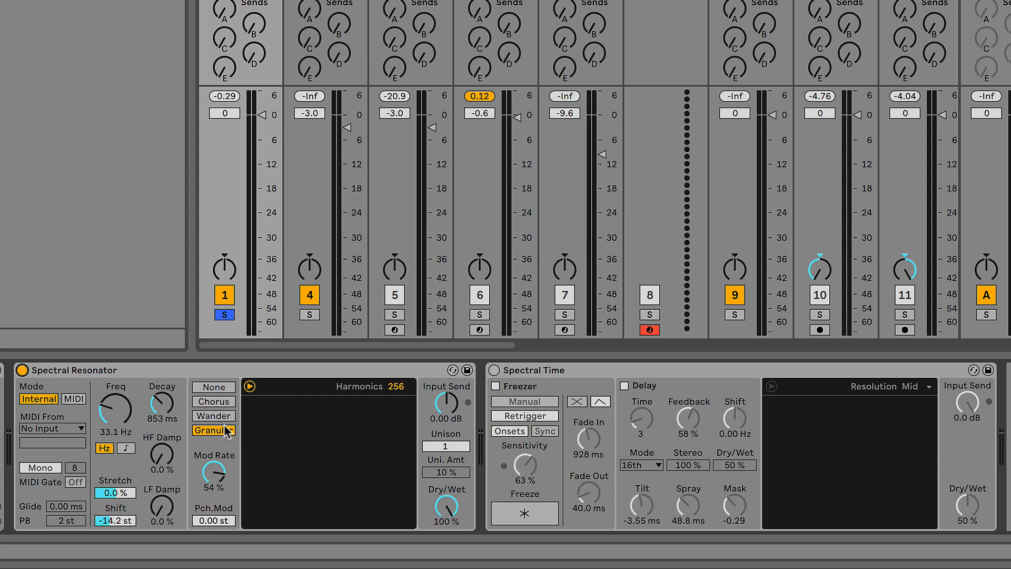
Play the drums and set the Spectral Resonator to 1.95 s Decay and 0 st Shift, with its pitch tuned by note to E0.
key("space")
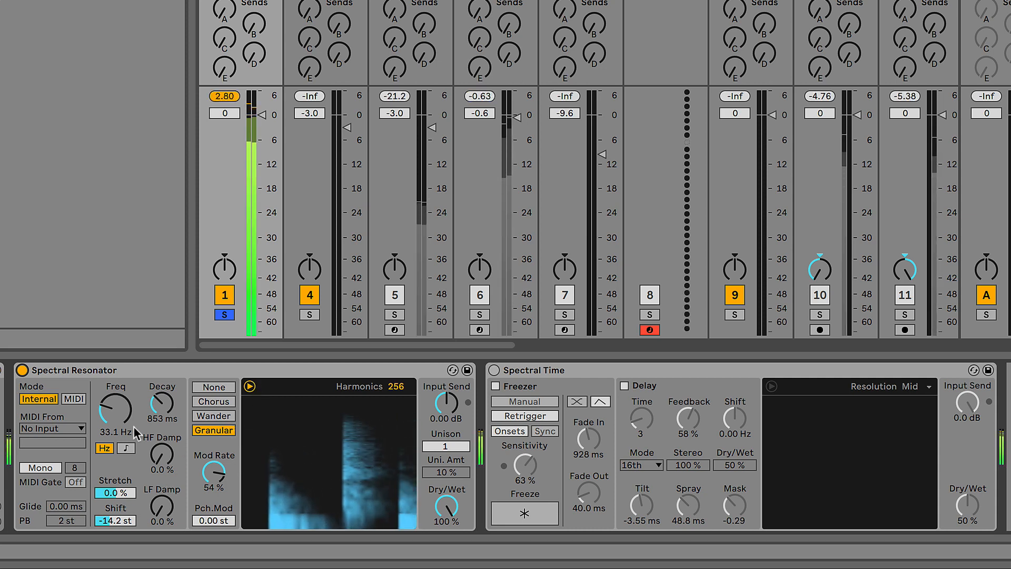
mouse_move(163, 405)
left_mouse_down()
mouse_move(163, 474)
mouse_move(162, 414)
mouse_move(115, 397)
mouse_move(116, 385)
mouse_move(115, 396)
mouse_move(158, 393)
left_mouse_up()
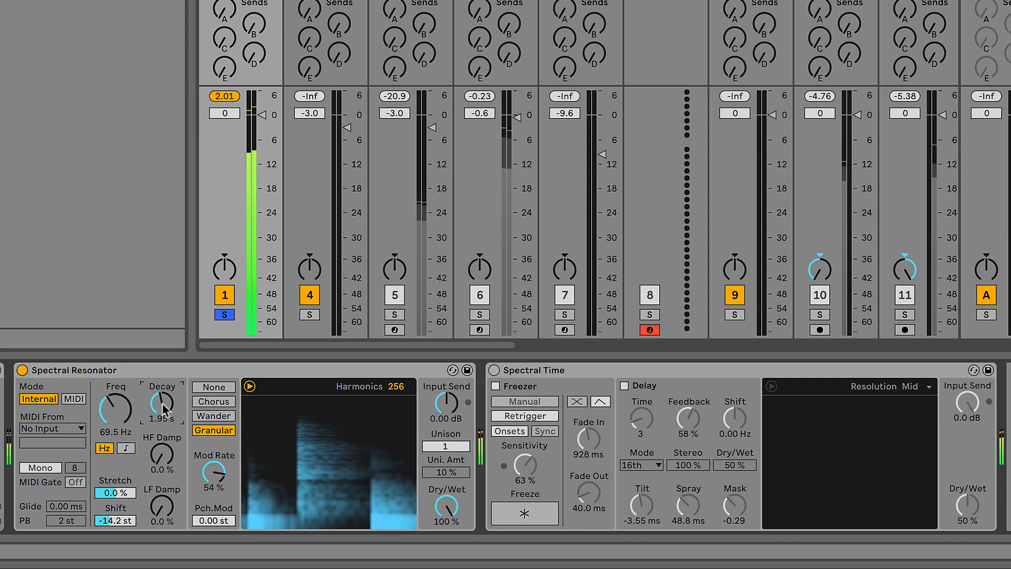
left_click_drag(116, 520, 116, 515)
double_click(113, 520)
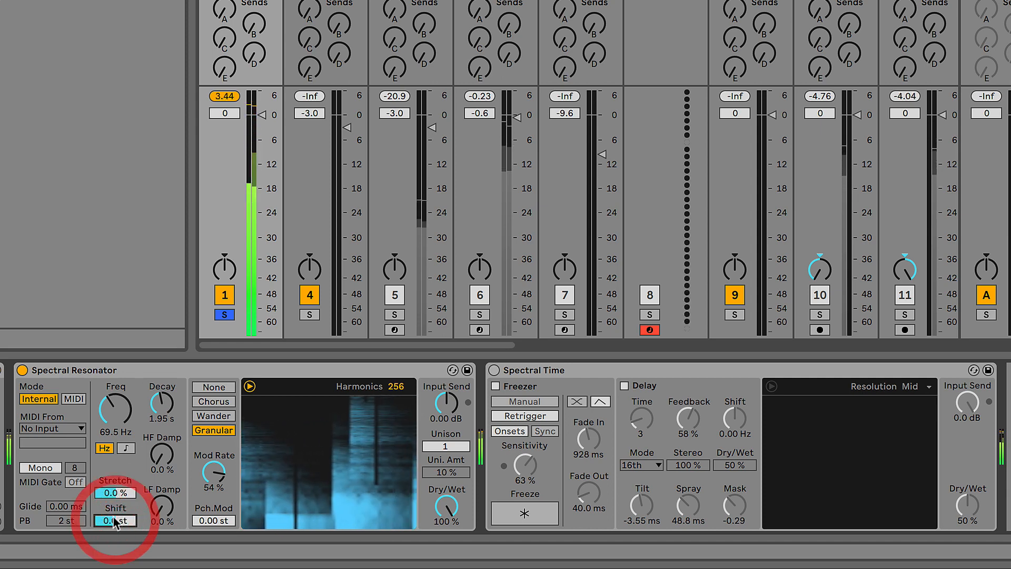
left_click_drag(161, 454, 162, 421)
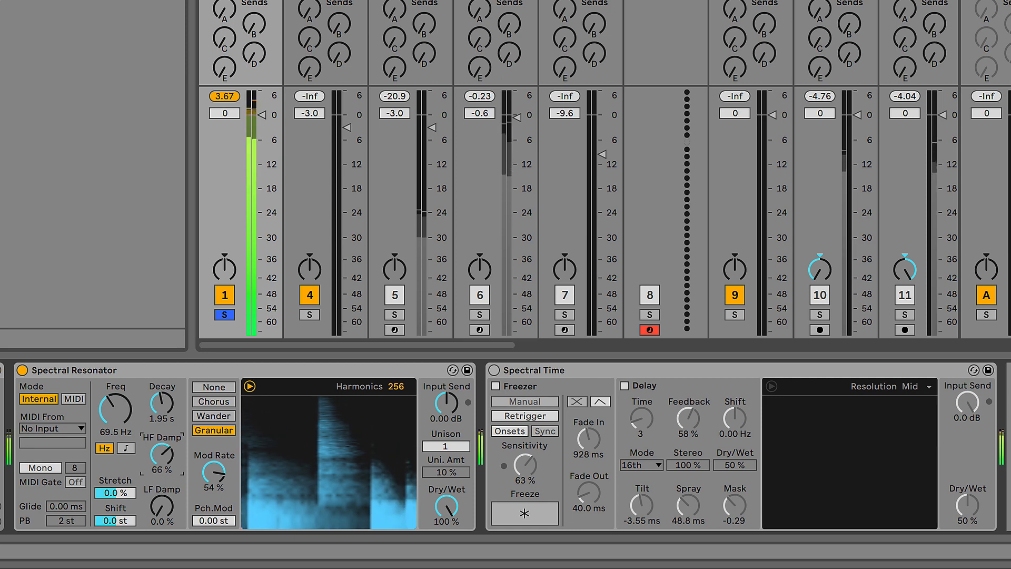
left_click(126, 448)
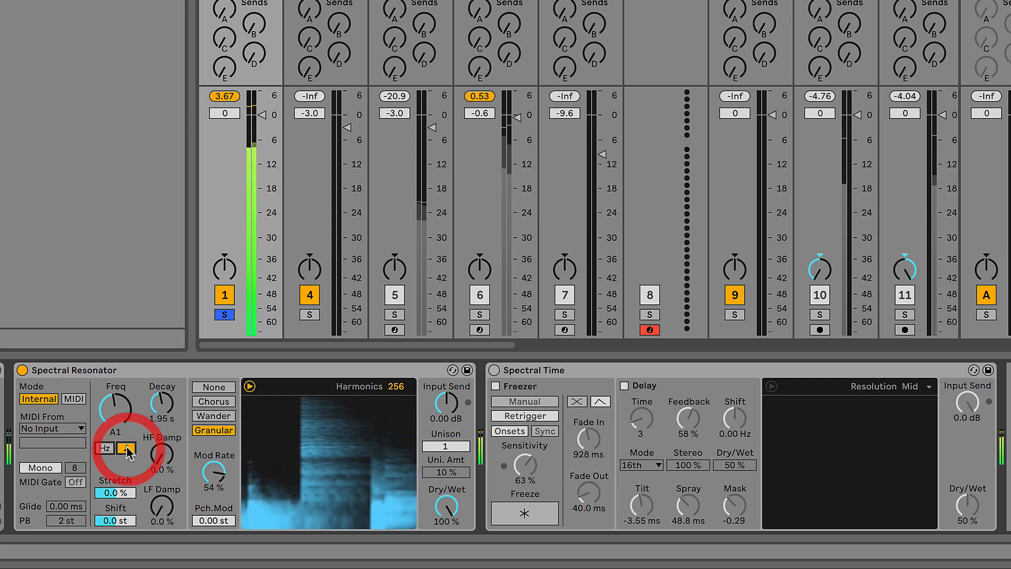
left_click_drag(115, 408, 115, 424)
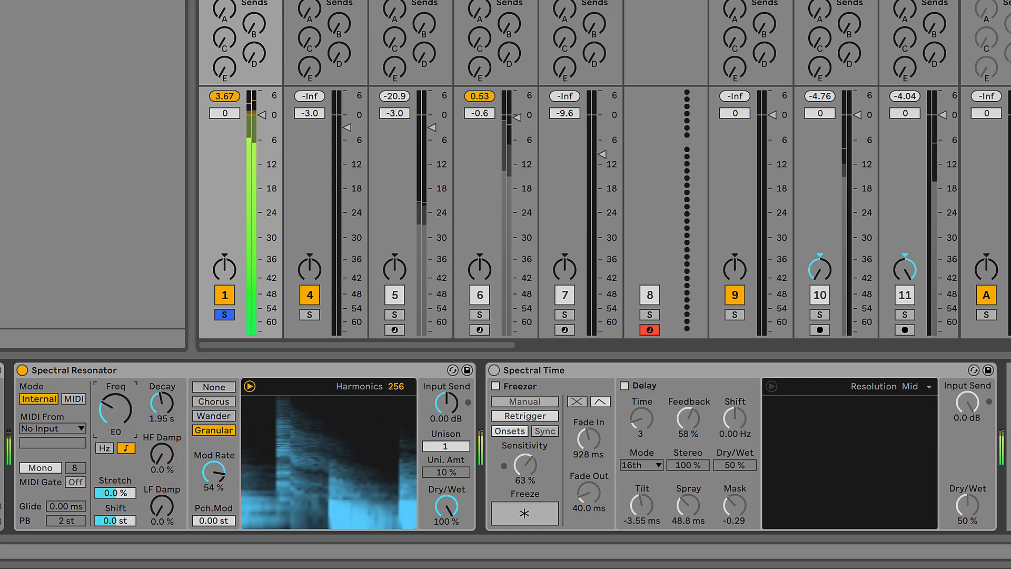
Compare the Spectral Resonator's Wander, None and Chorus modulation, settle on Wander, and play the drums with Unison set to 8.
left_click(214, 418)
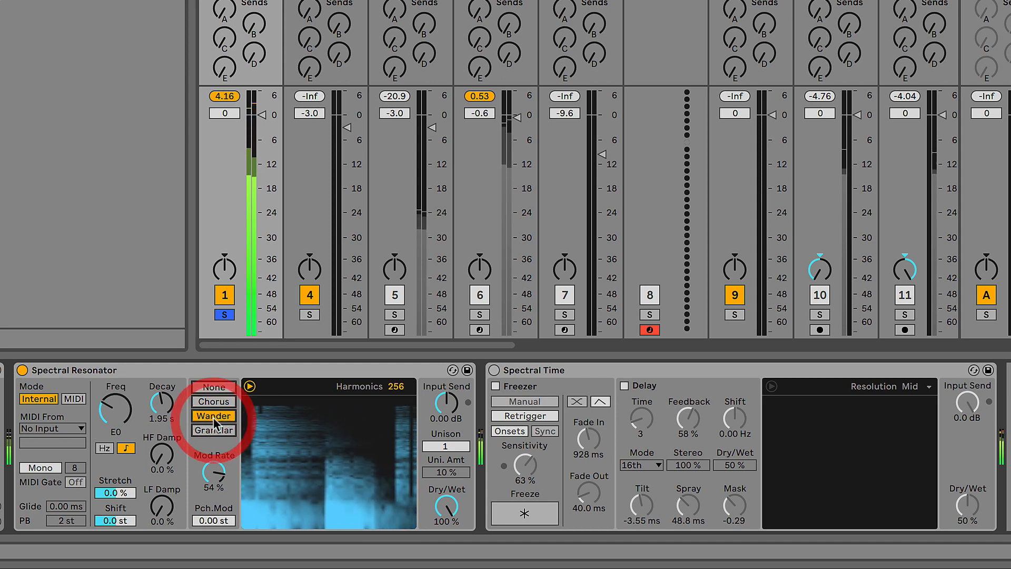
left_click(216, 388)
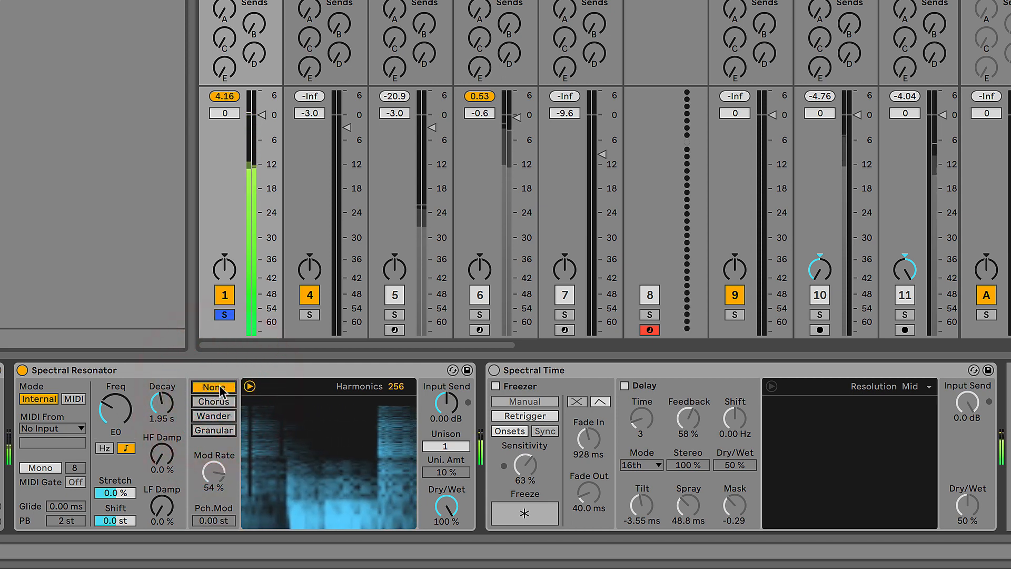
left_click(214, 401)
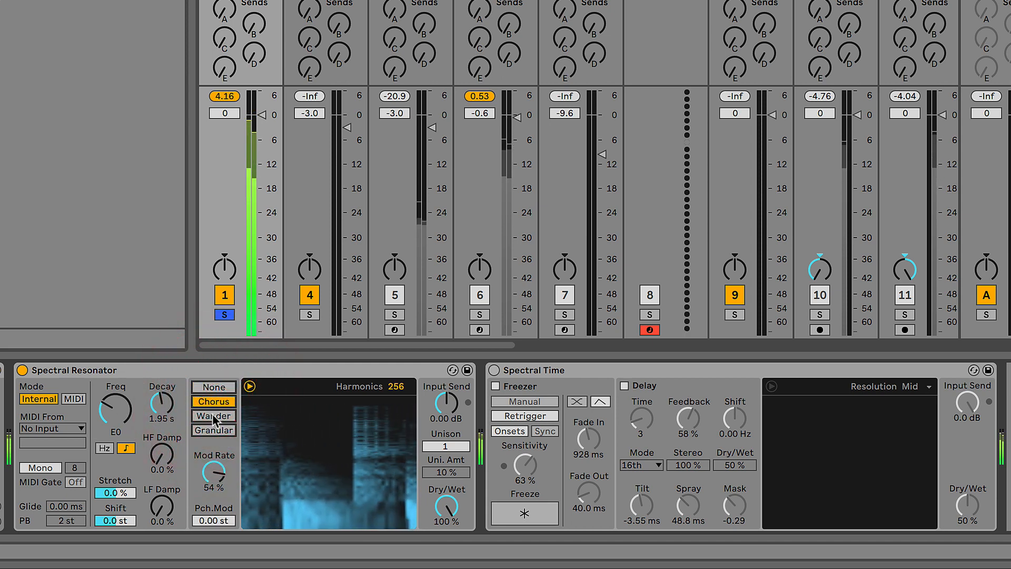
left_click(212, 414)
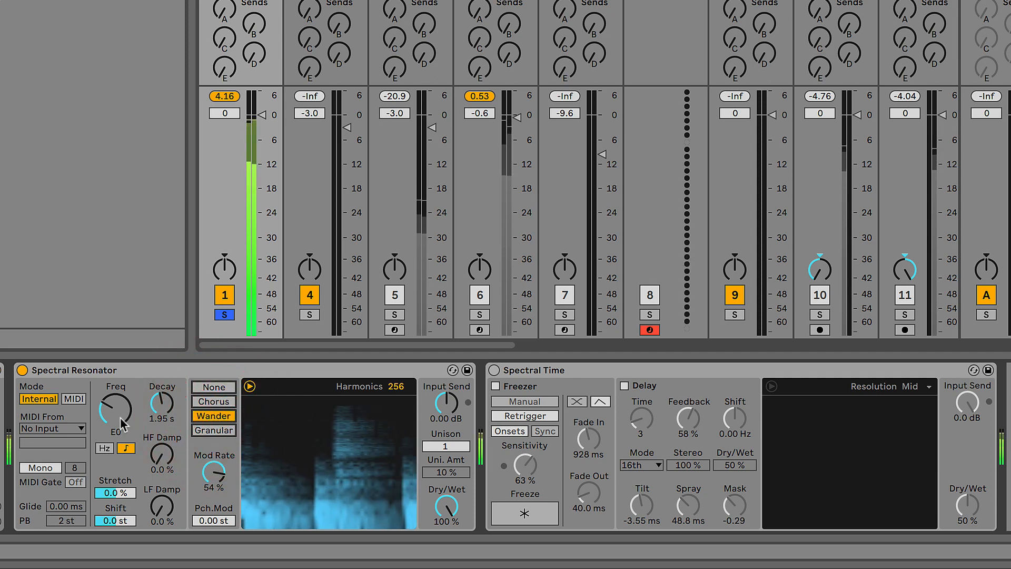
left_click(456, 446)
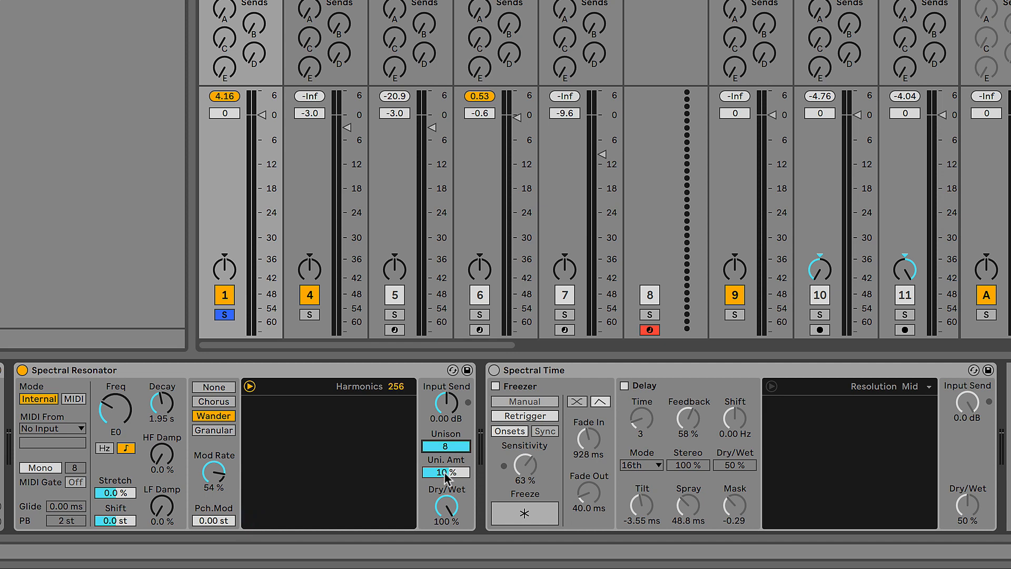
key("space")
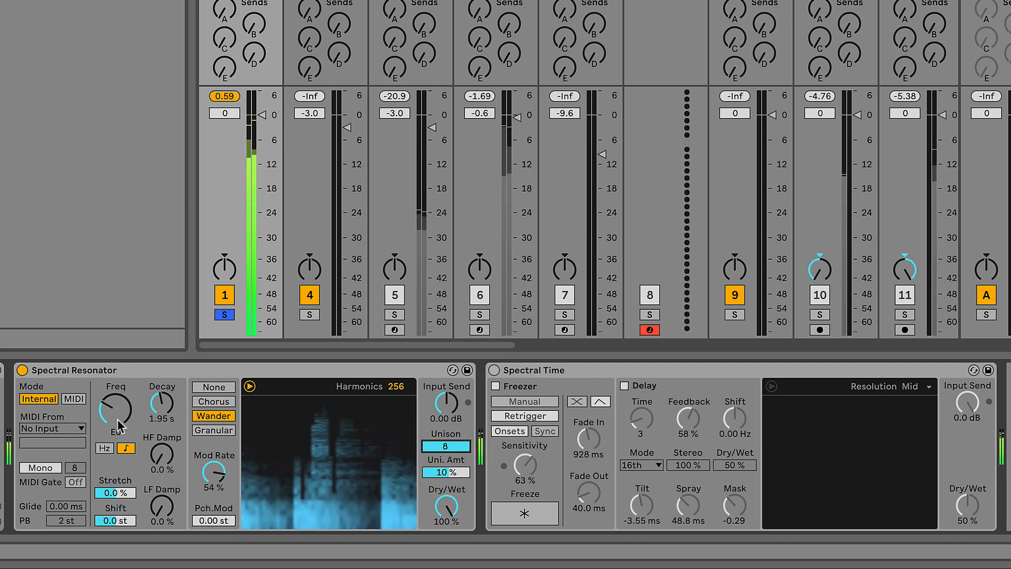
Turn off the drums' Spectral Resonator and unsolo the drums, and solo and play the 15 Verse track with its devices shown.
left_click(22, 370)
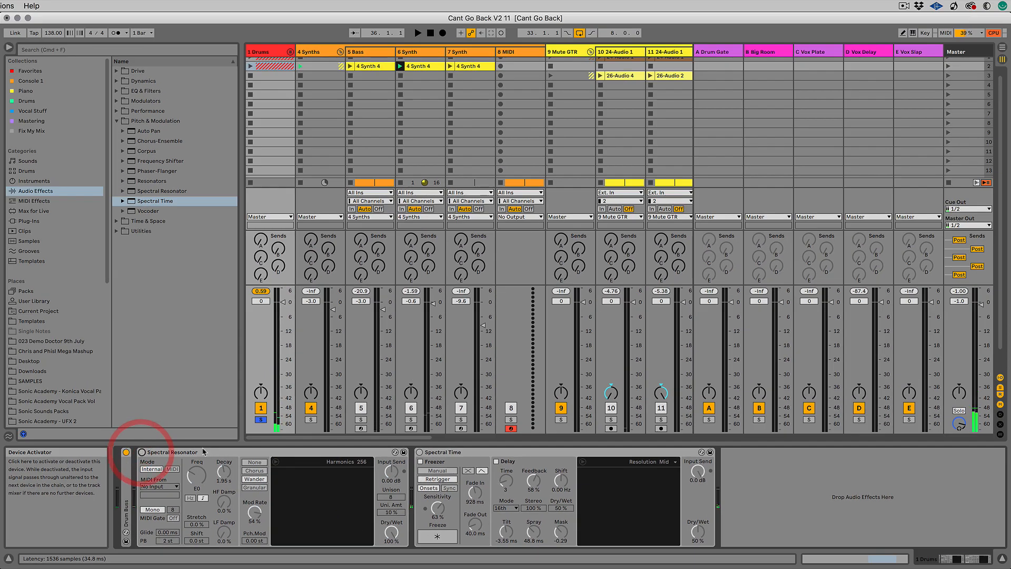
left_click(261, 420)
left_click_drag(308, 438, 427, 425)
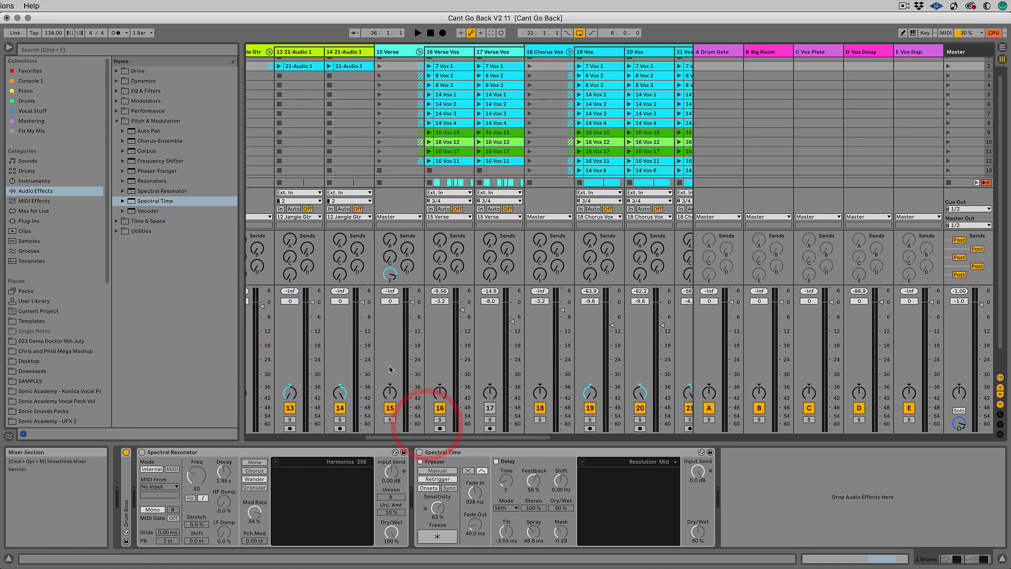
left_click(389, 419)
key("space")
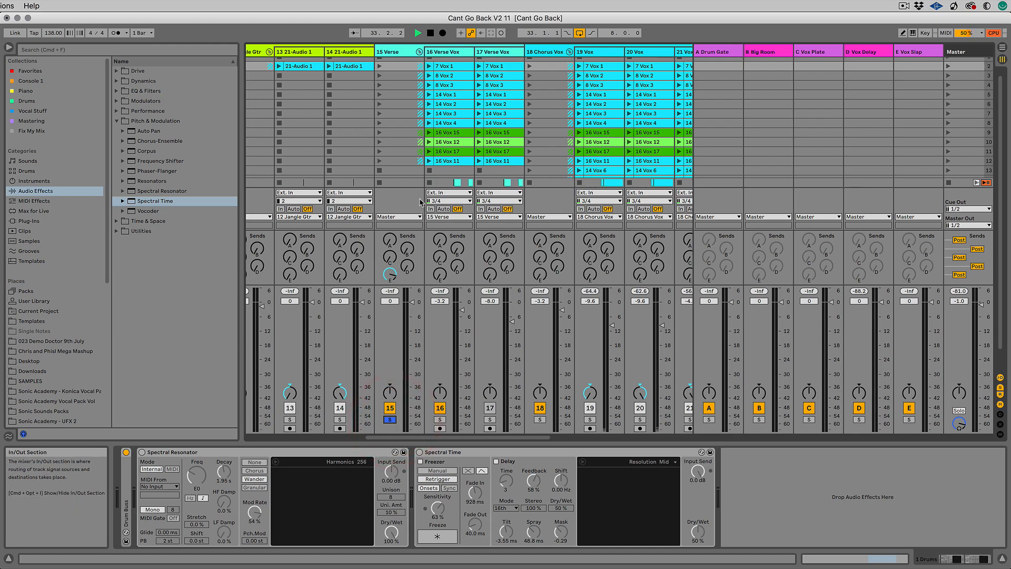
left_click(397, 53)
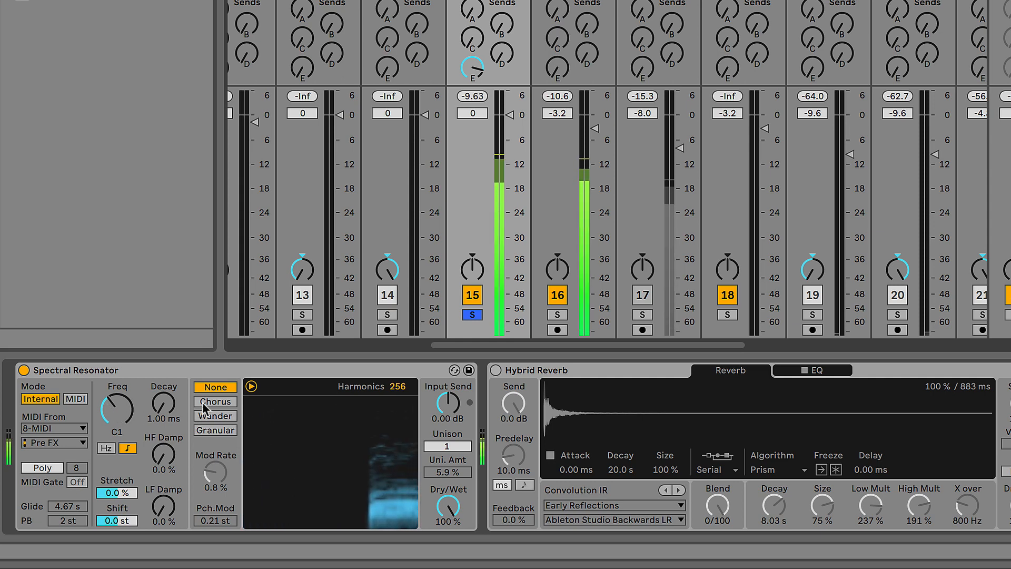
Set the verse's Spectral Resonator to Chorus modulation, raise its pitch to A1, and switch it from Internal to MIDI mode.
left_click(209, 404)
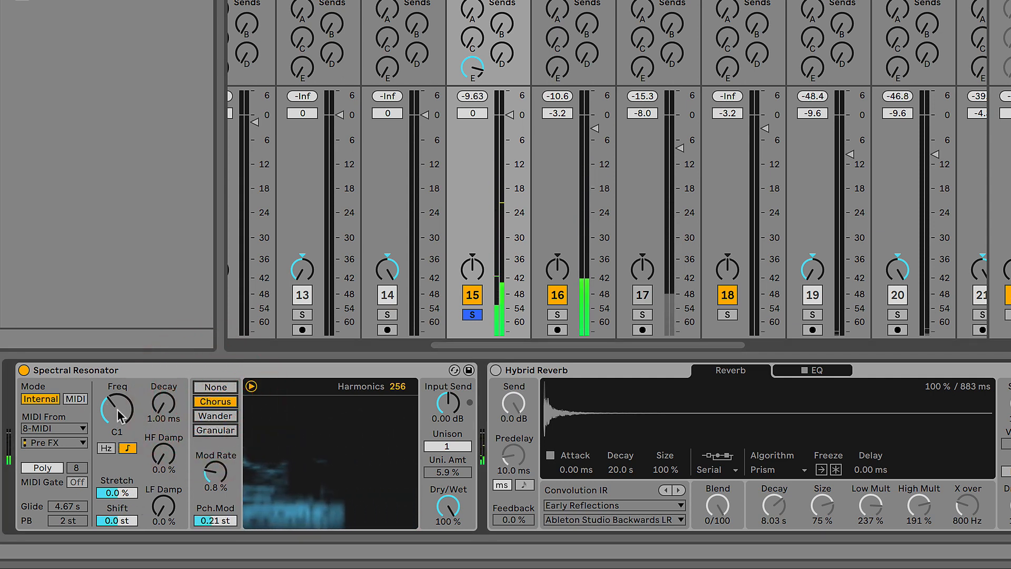
mouse_move(118, 413)
left_mouse_down()
mouse_move(118, 433)
mouse_move(119, 395)
left_mouse_up()
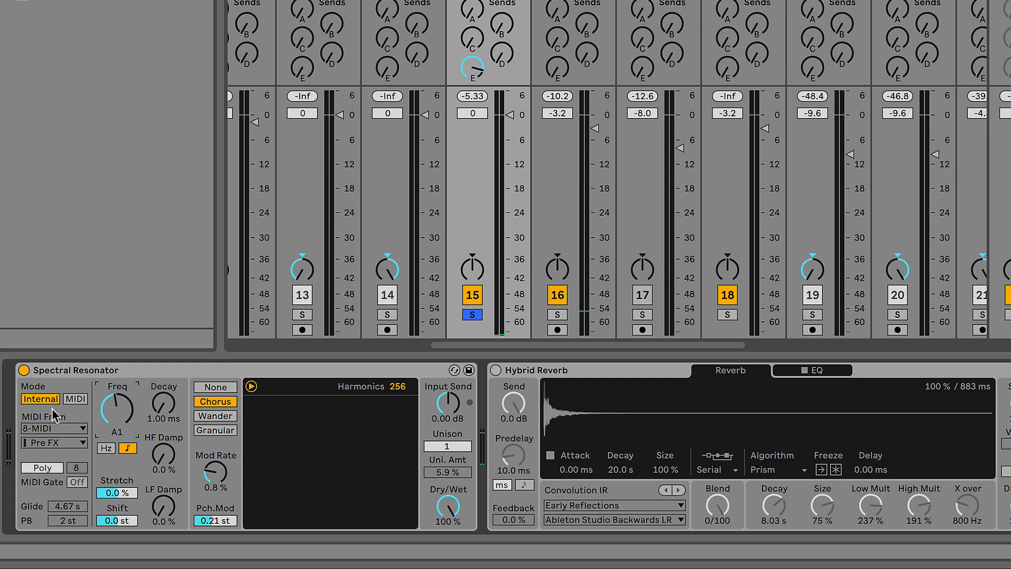
left_click(75, 399)
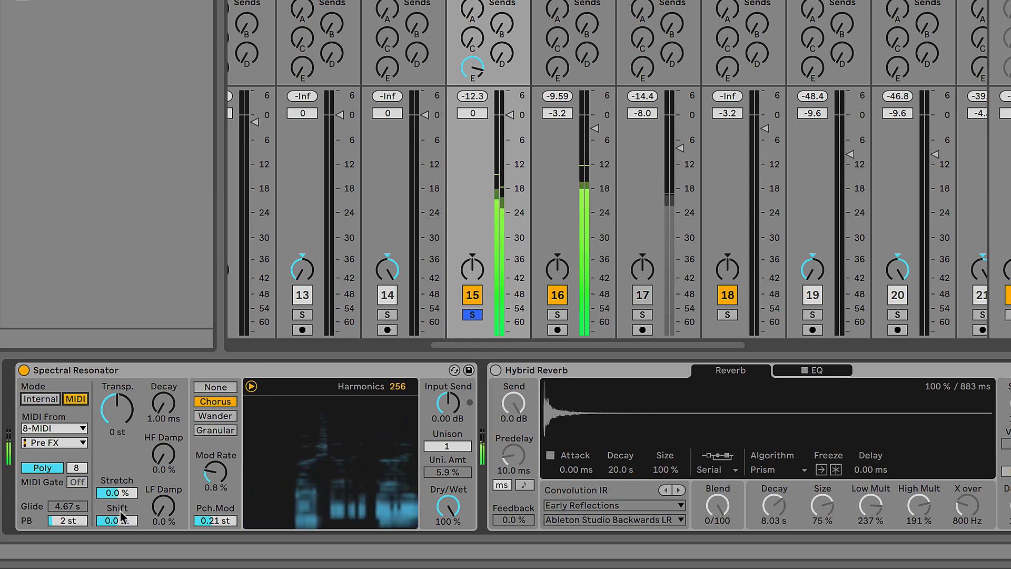
Try Granular with Unison 4 and Wander with Unison 8, settle on None with Mod Rate 6.7%, and turn off the Spectral Resonator.
left_click(216, 430)
mouse_move(447, 446)
left_mouse_down()
mouse_move(447, 429)
mouse_move(447, 464)
left_mouse_up()
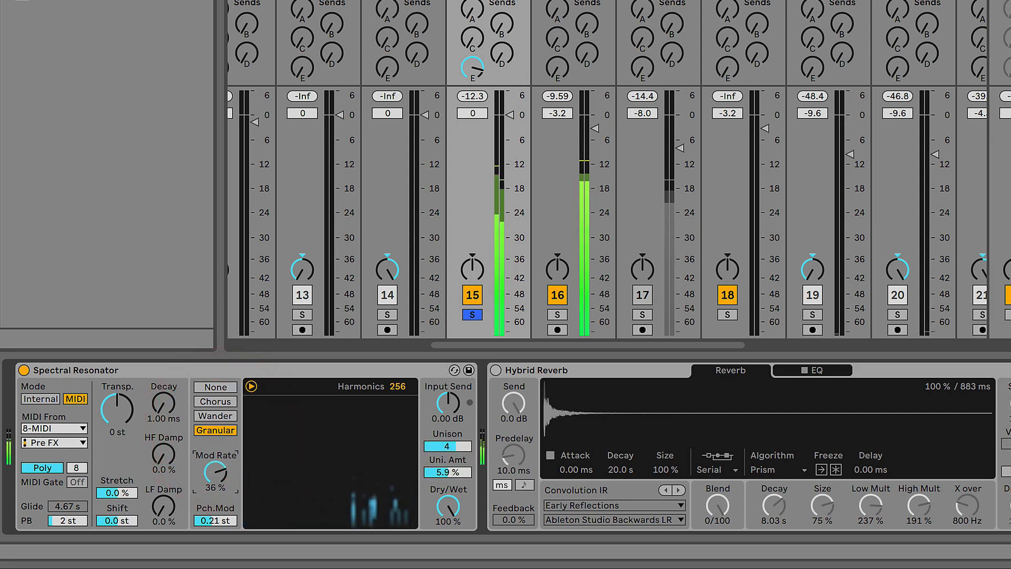
left_click(216, 415)
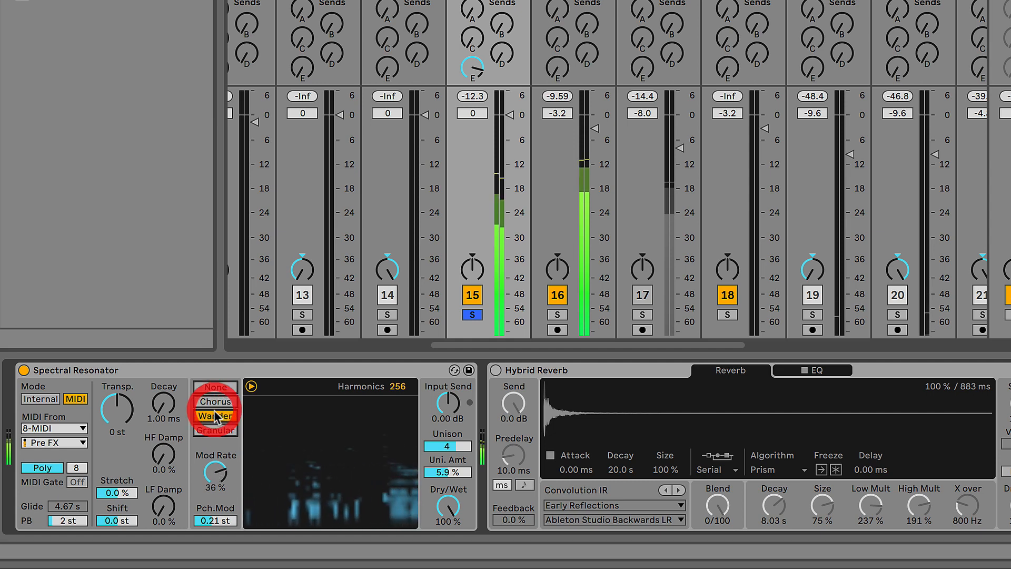
left_click_drag(444, 449, 444, 440)
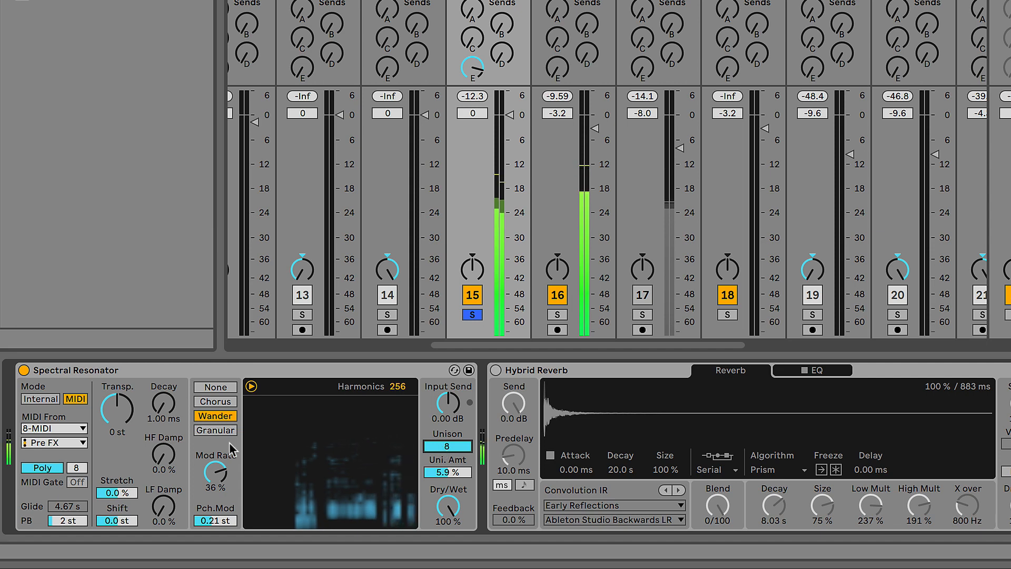
left_click(220, 388)
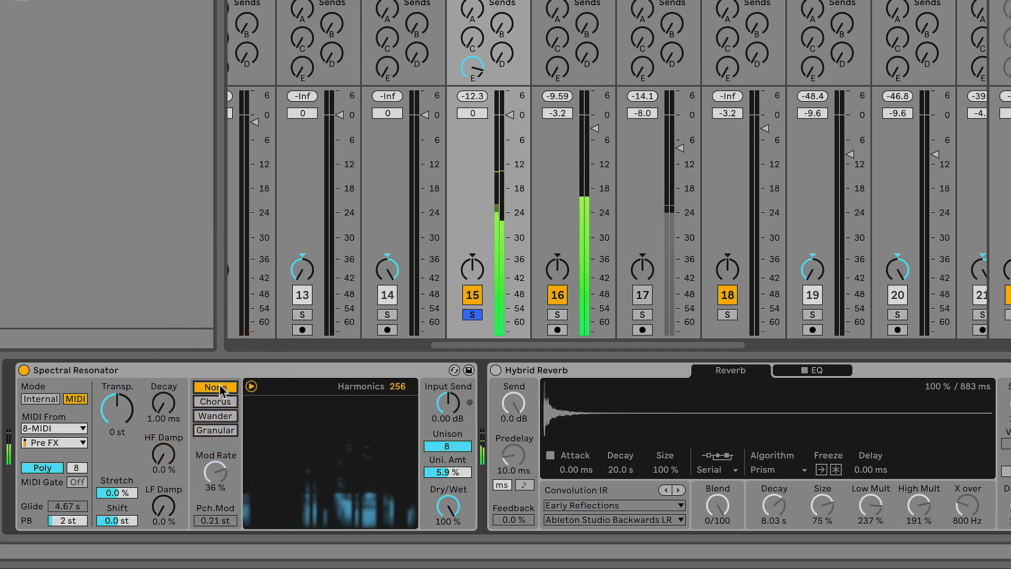
left_click_drag(220, 475, 219, 502)
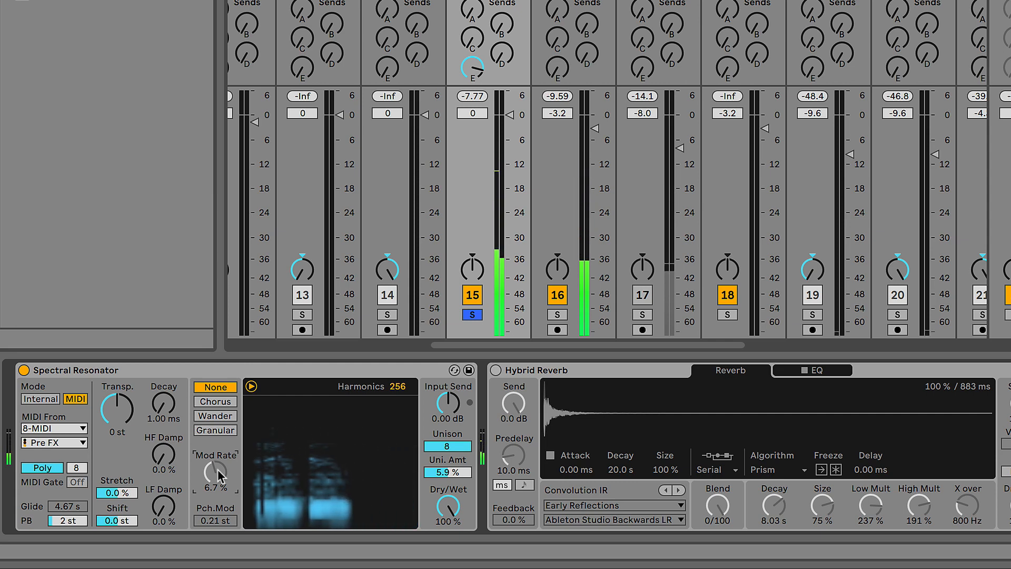
left_click(24, 370)
Delete the Hybrid Reverb from the 15 Verse track and turn on its Phaser-Flanger.
scroll(505, 448, "right", 3)
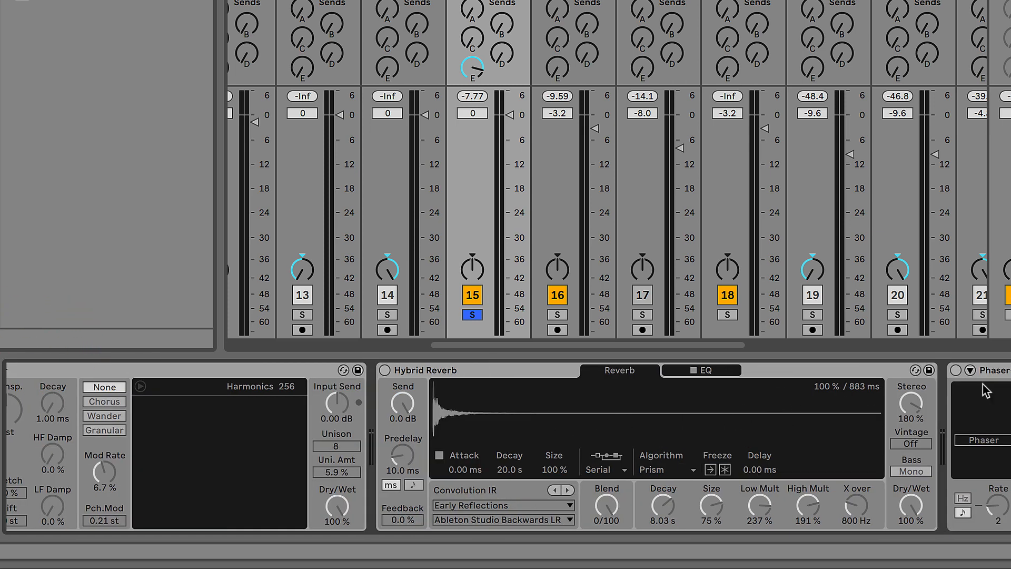
left_click(838, 370)
key("Delete")
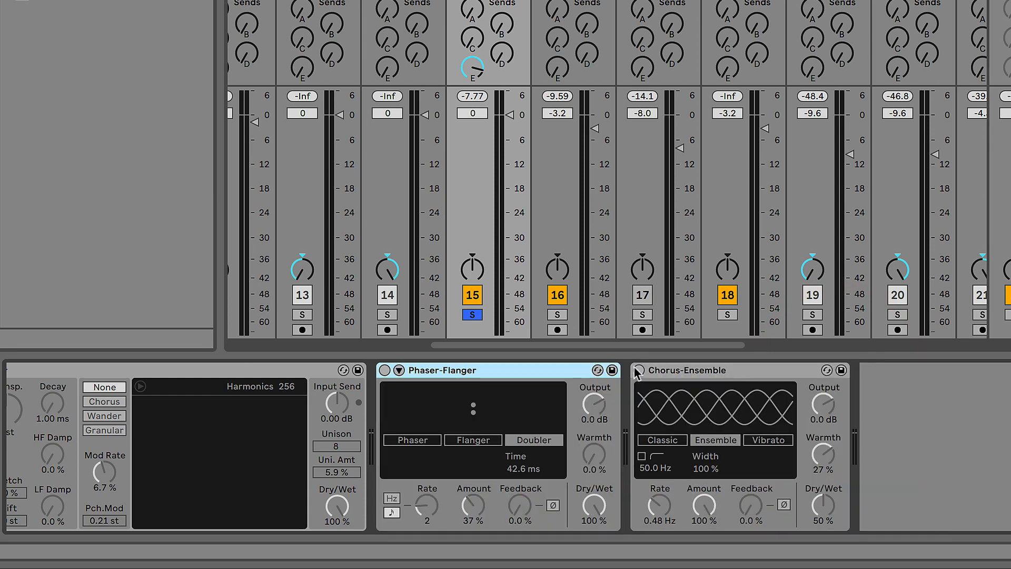
scroll(505, 447, "left", 3)
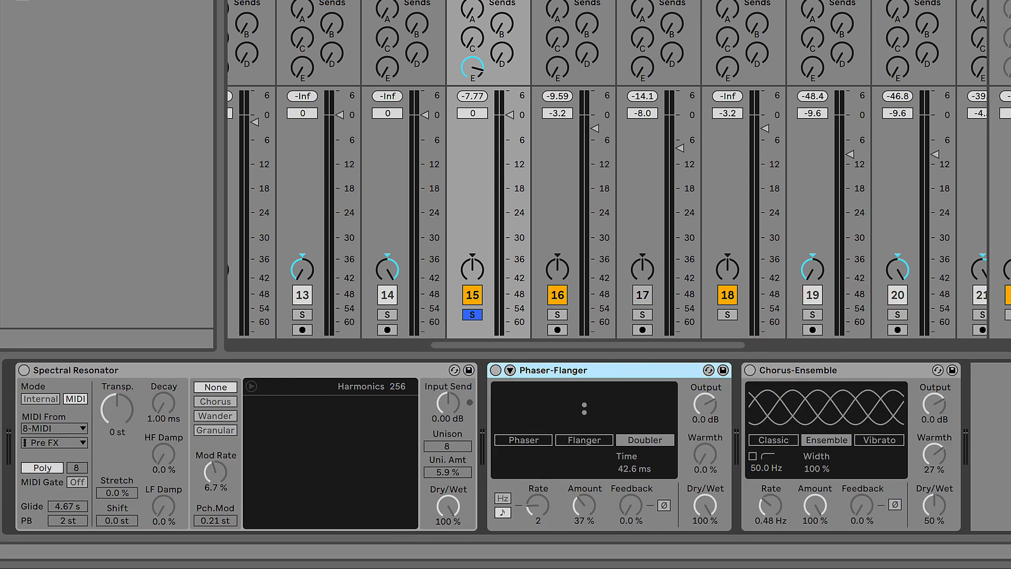
left_click(495, 370)
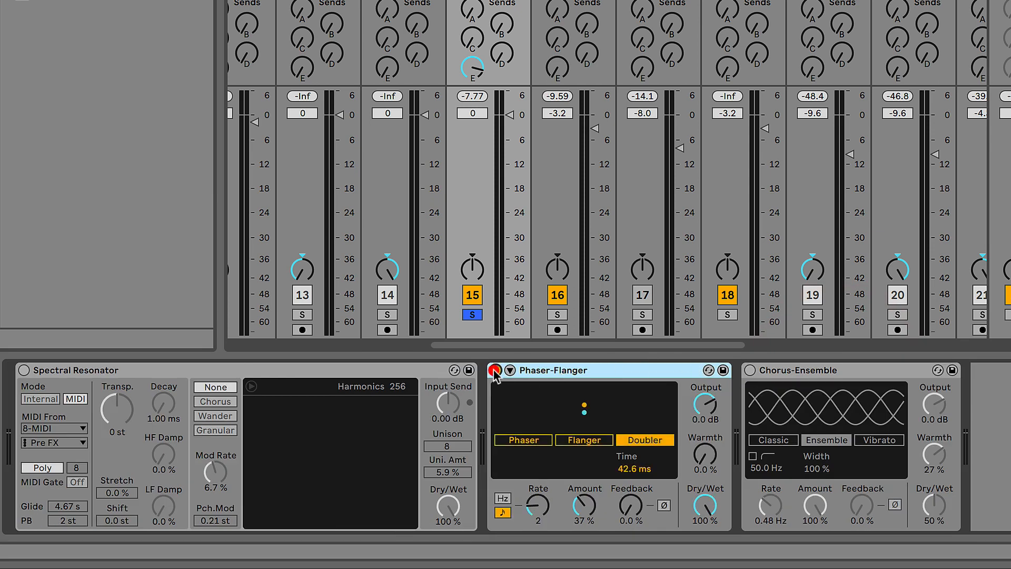
Switch the Phaser-Flanger to Phaser mode, try Warmth at 100% and return it to 0%, and set Amount to 83%.
left_click(535, 442)
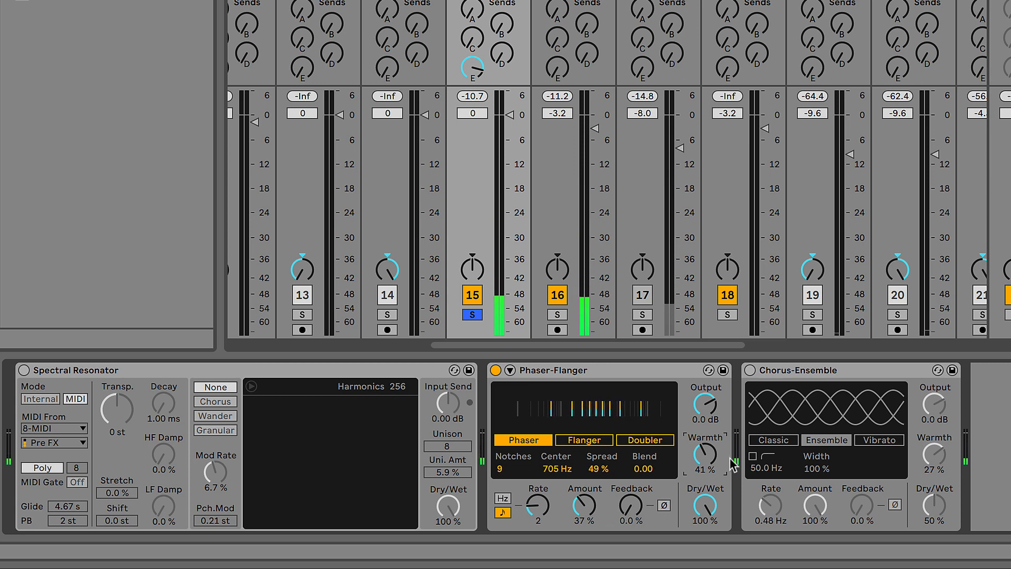
left_click_drag(698, 458, 698, 421)
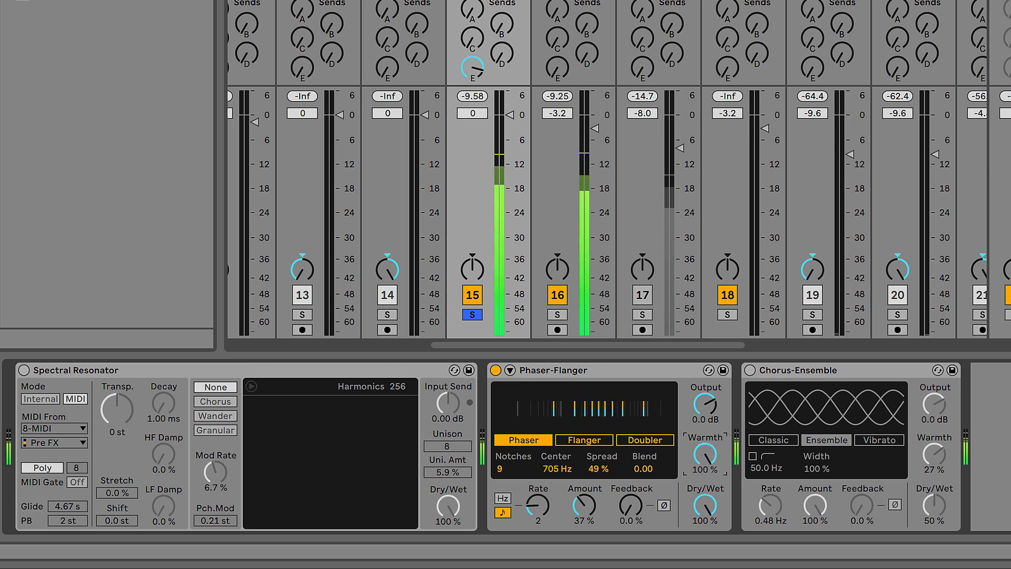
left_click_drag(698, 458, 698, 542)
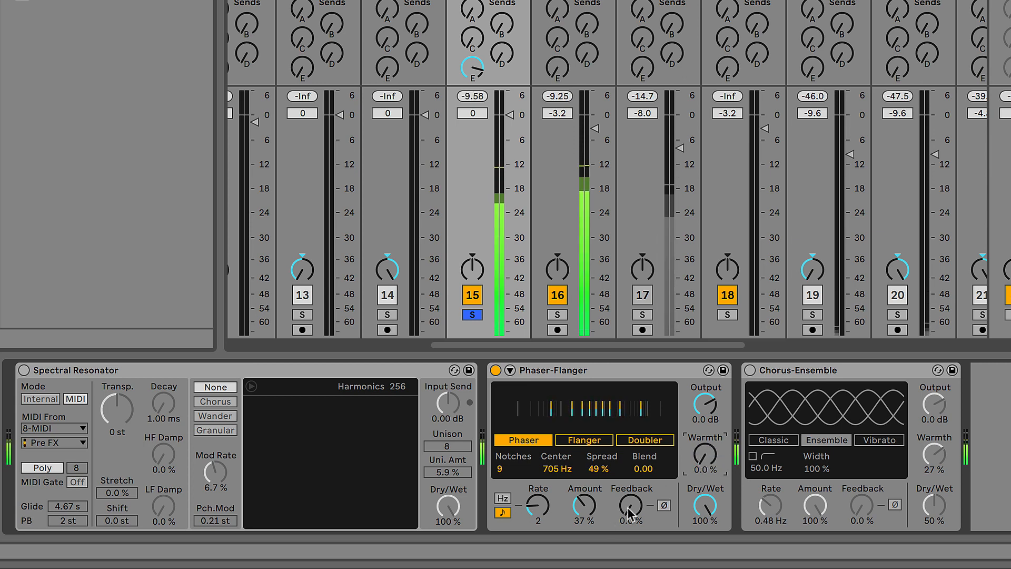
left_click_drag(630, 510, 587, 506)
left_click(584, 505)
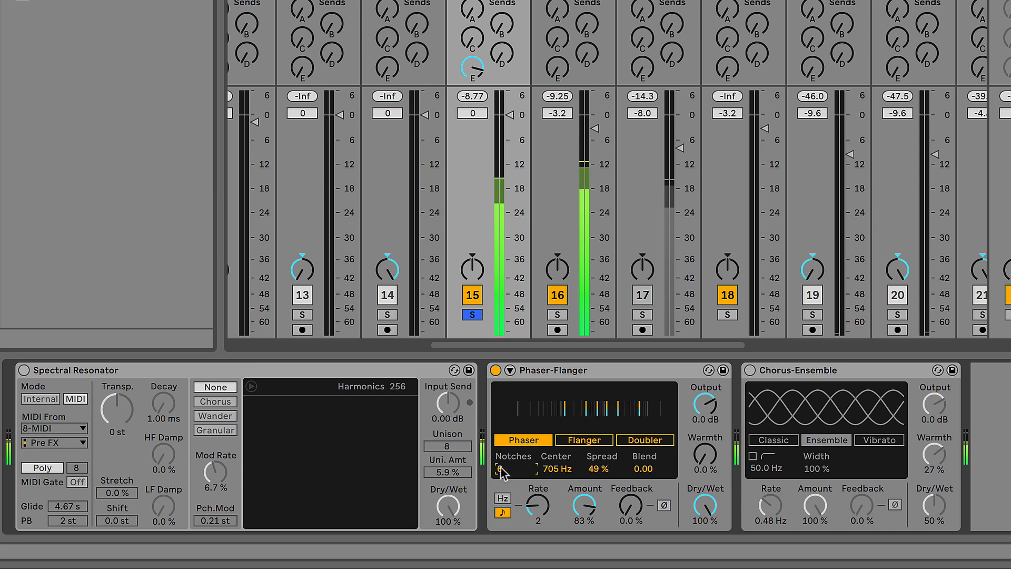
Try the Phaser-Flanger's Flanger mode with Feedback at 50%, and switch the effect to Doubler mode.
left_click(582, 443)
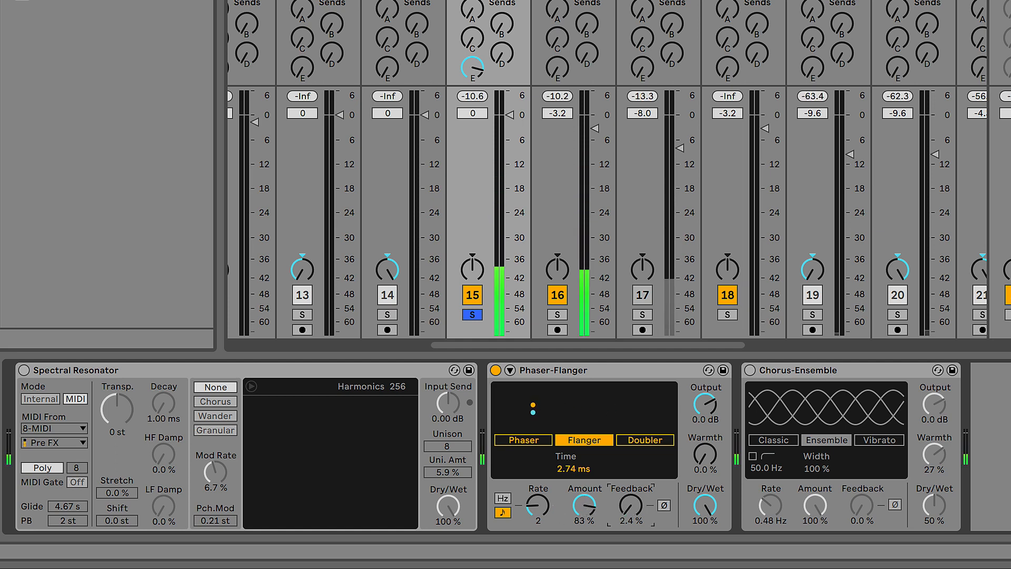
left_click_drag(638, 512, 640, 500)
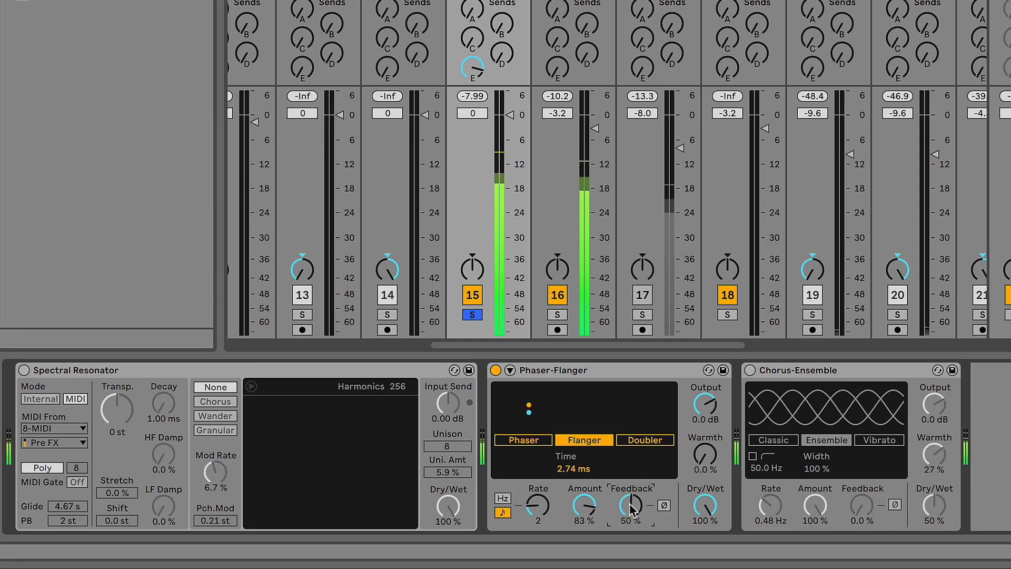
left_click(644, 440)
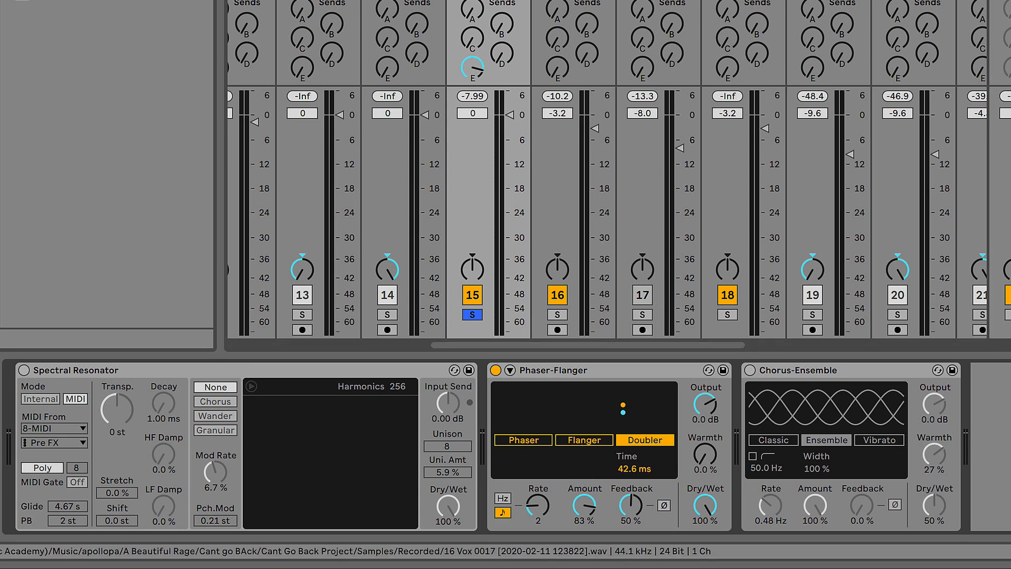
Compare the Phaser-Flanger's Doubler against bypass, and set Time to 27.8 ms and Feedback to 0%.
left_click(495, 370)
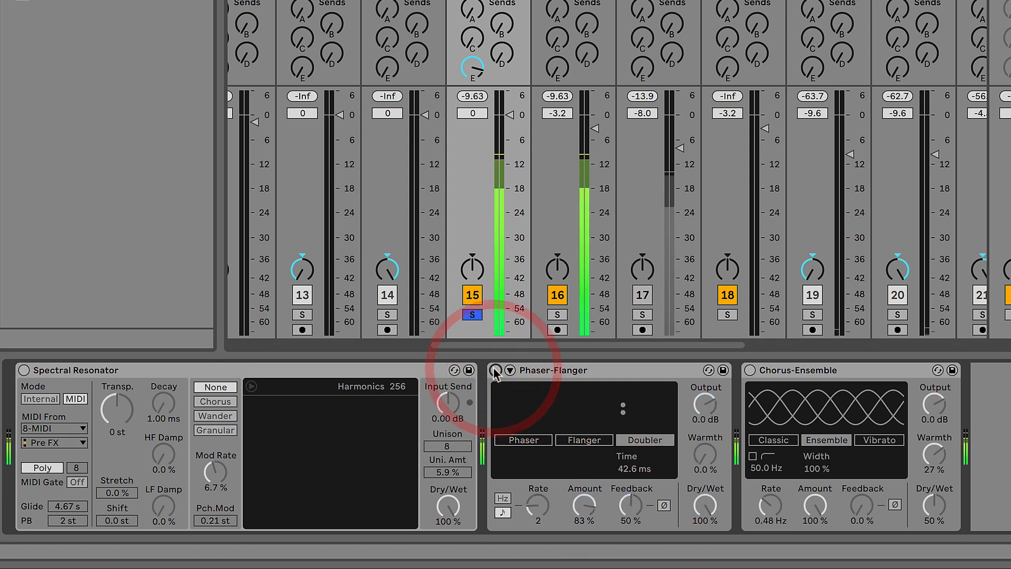
left_click(495, 370)
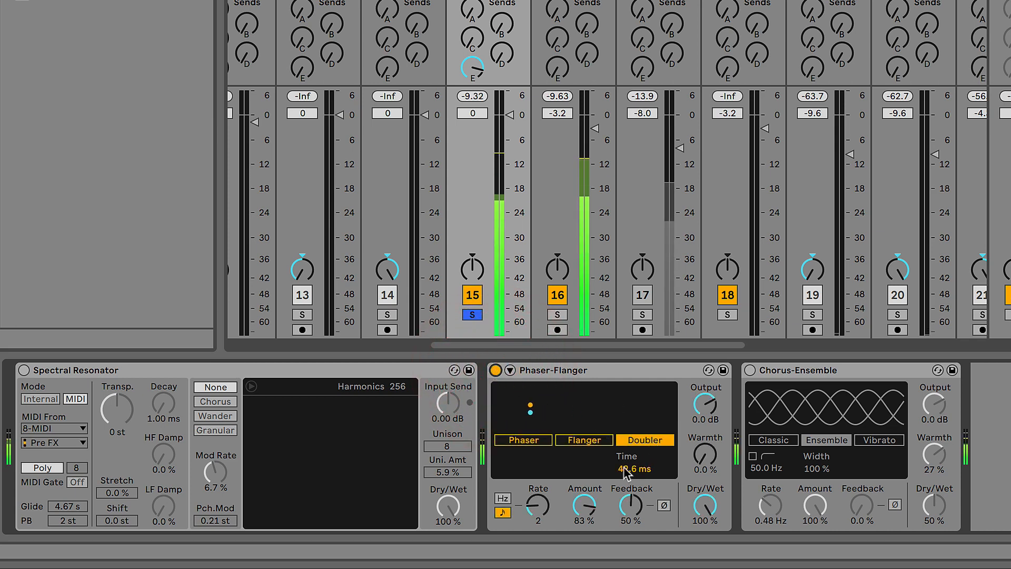
left_click_drag(636, 468, 630, 542)
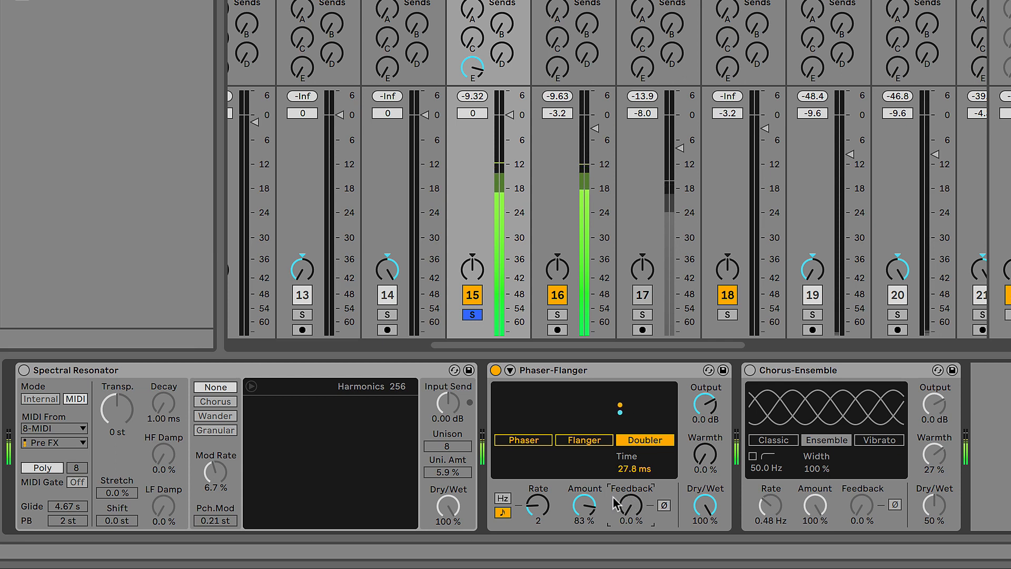
Set the Doubler's Amount to 49% and Warmth to 51%, and turn off the Phaser-Flanger.
mouse_move(584, 504)
left_mouse_down()
mouse_move(584, 519)
mouse_move(584, 503)
left_mouse_up()
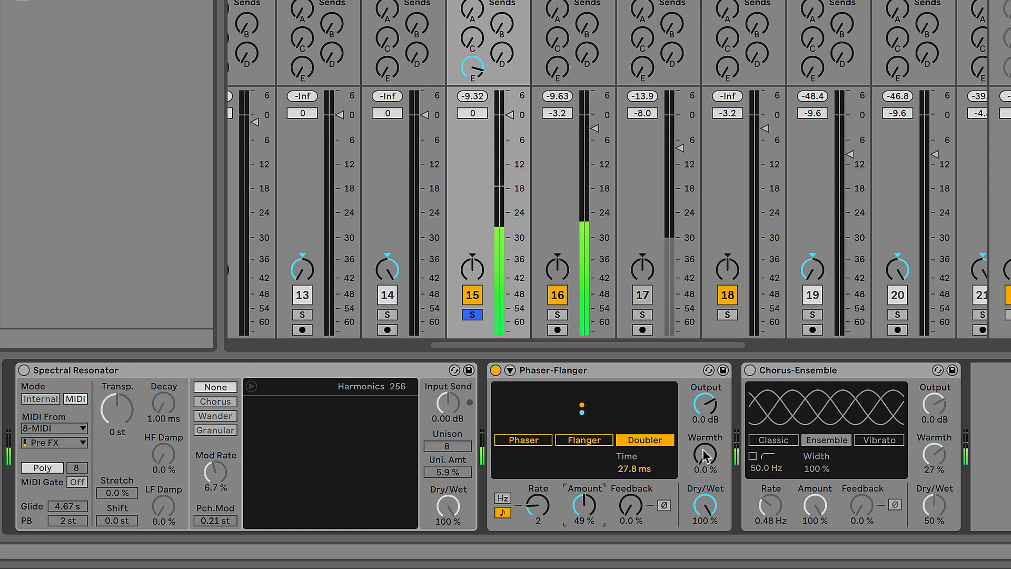
left_click_drag(704, 454, 704, 433)
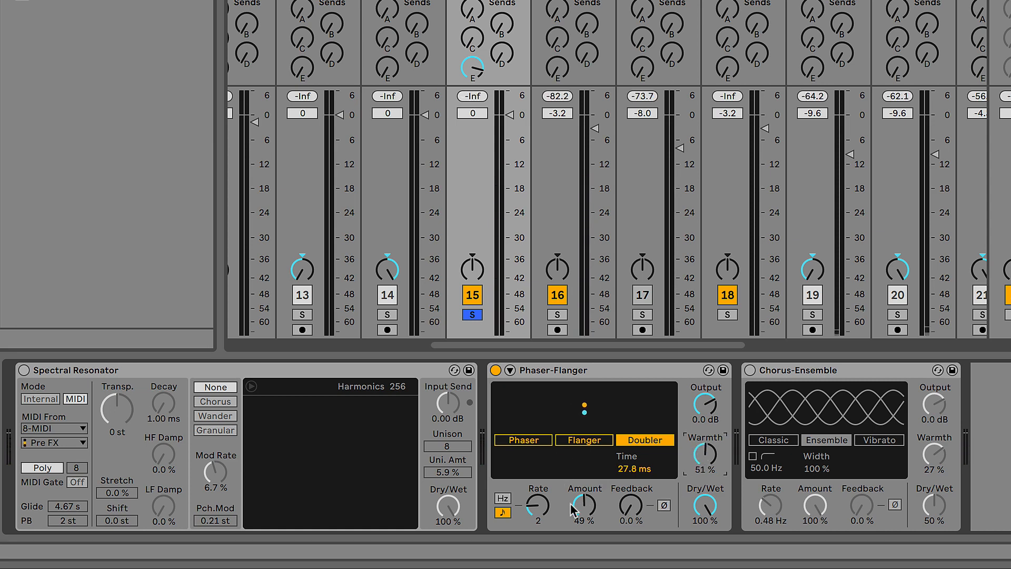
left_click(496, 375)
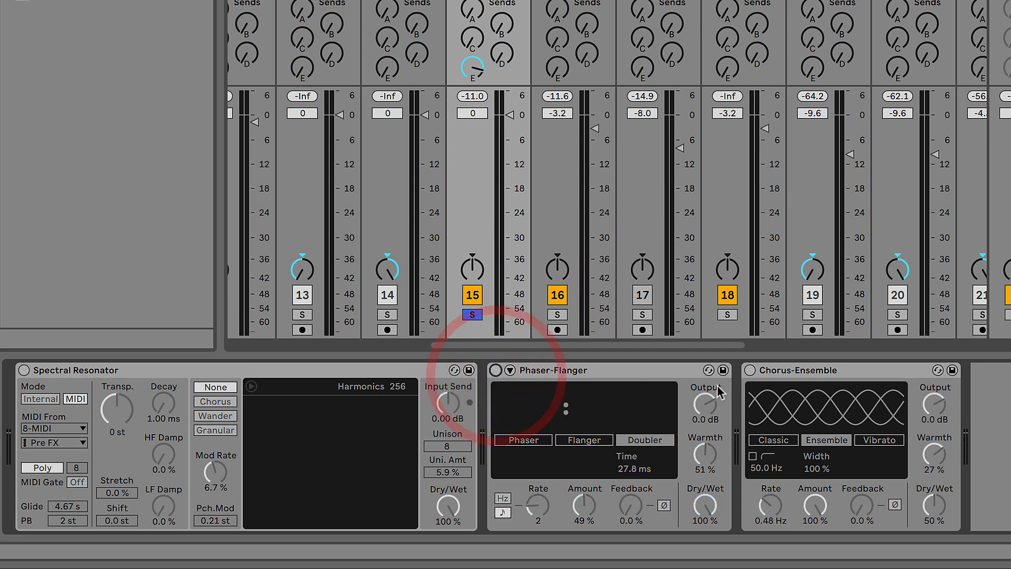
Turn on the Chorus-Ensemble, audition its Classic mode, and switch to Ensemble mode while trying the Feedback.
left_click(780, 367)
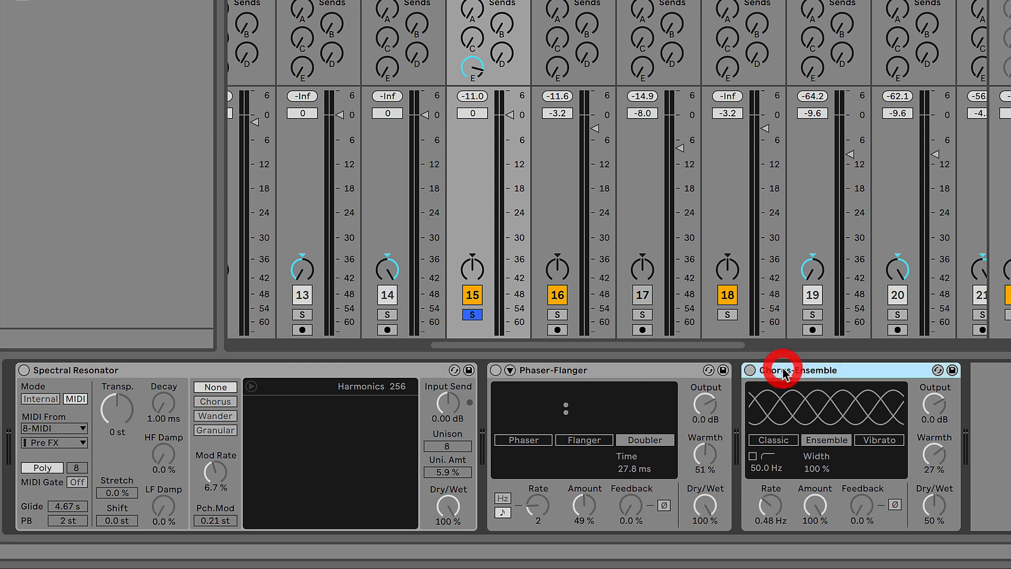
left_click(750, 371)
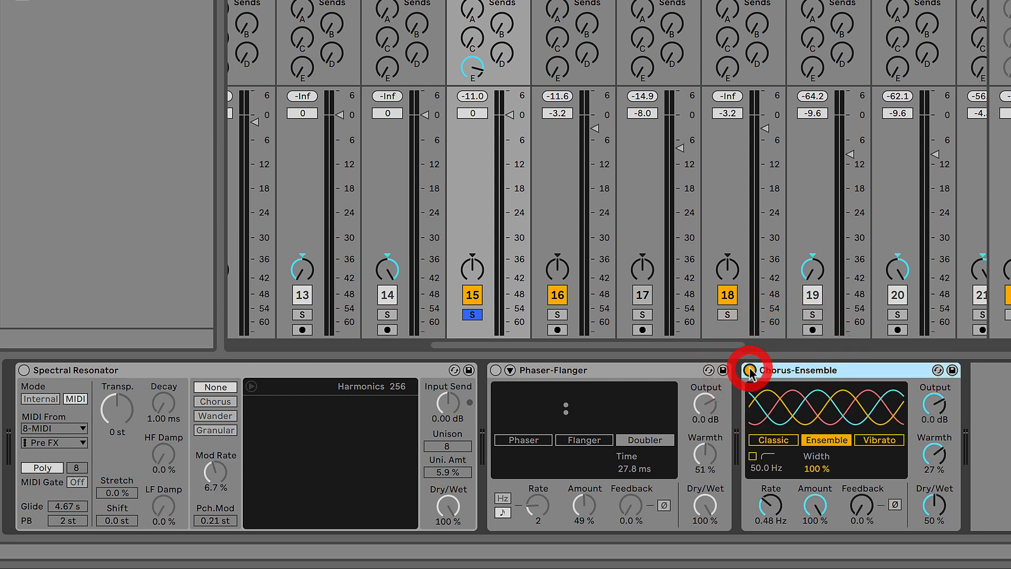
left_click(789, 440)
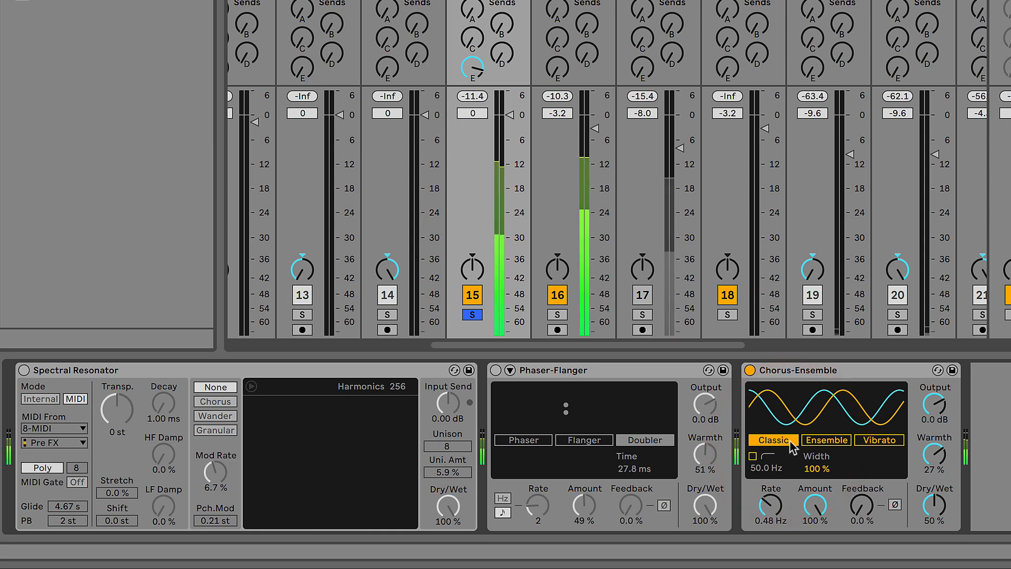
left_click(835, 445)
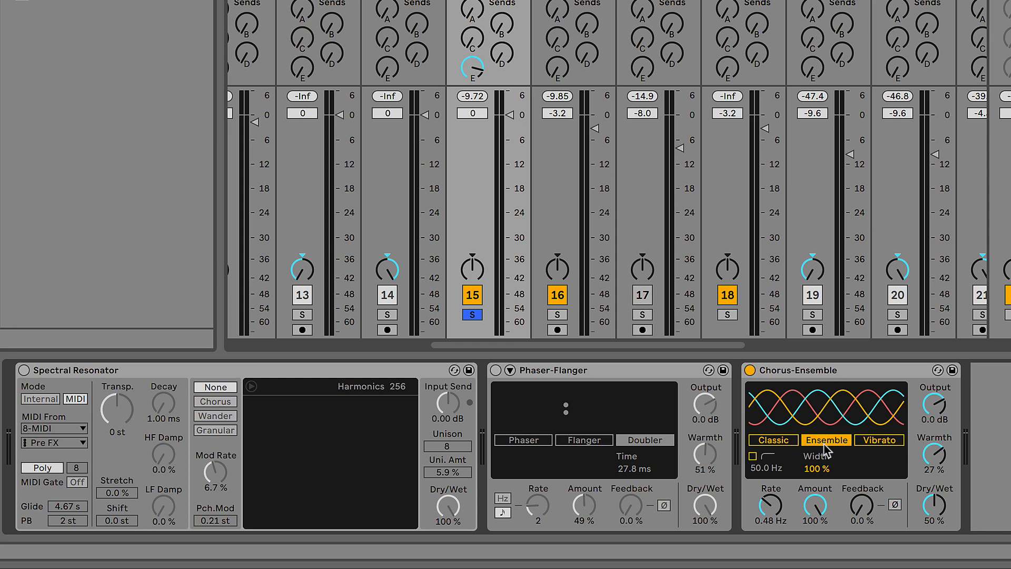
key("space")
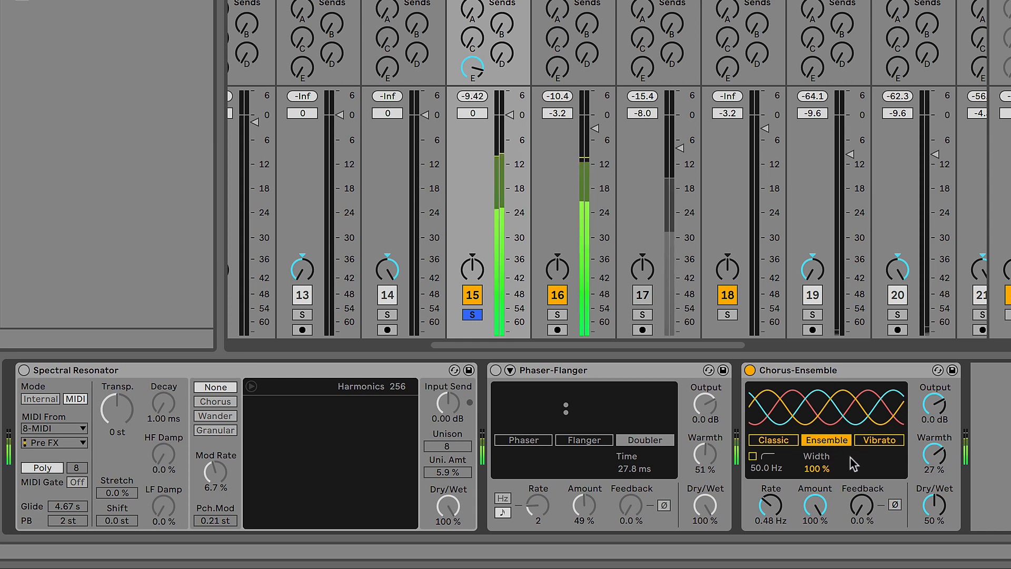
mouse_move(861, 504)
left_mouse_down()
mouse_move(862, 463)
mouse_move(861, 506)
left_mouse_up()
Switch the Chorus-Ensemble to Vibrato mode with Rate at 0.93 Hz, and turn off the effect.
left_click(864, 440)
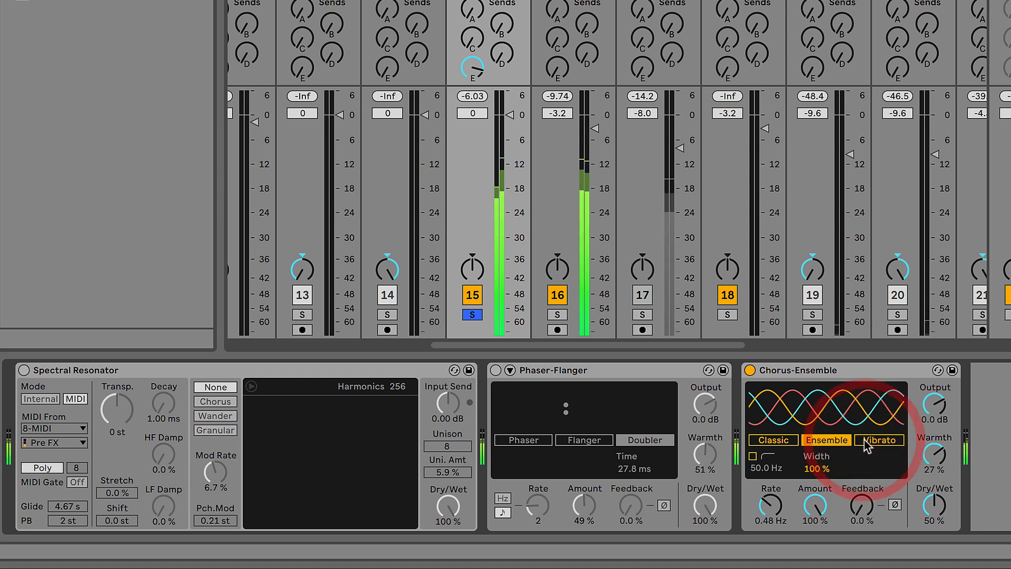
left_click(864, 440)
key("space")
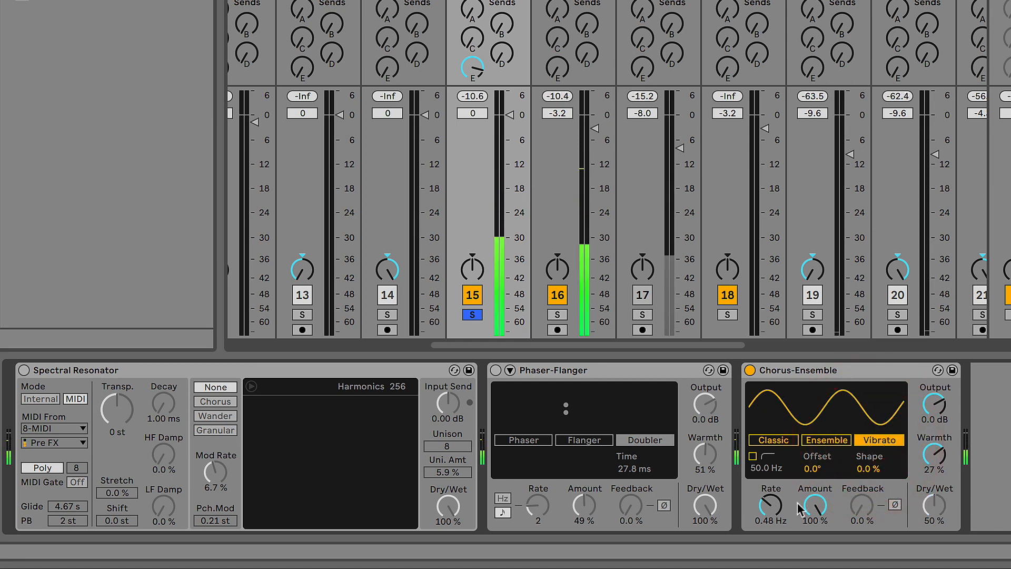
mouse_move(783, 518)
left_mouse_down()
mouse_move(783, 487)
mouse_move(782, 509)
left_mouse_up()
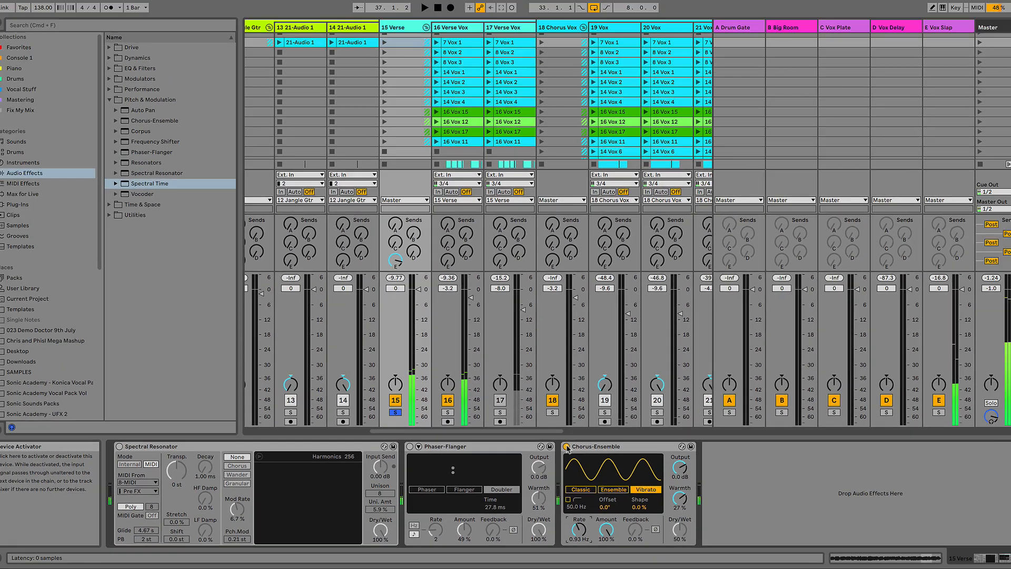
left_click(567, 447)
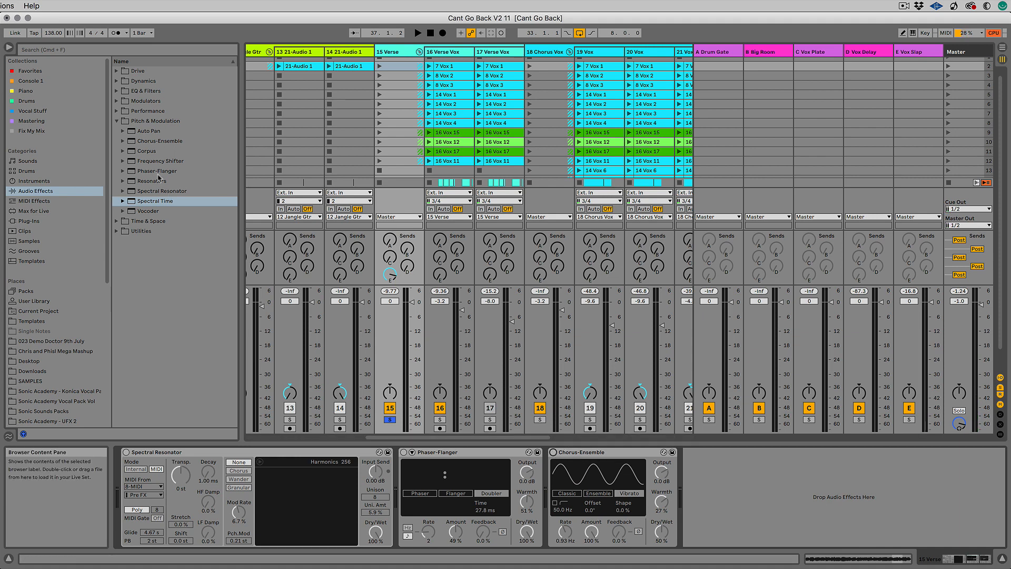
Find Redux among the Drive audio effects and add it after the Chorus-Ensemble on the 15 Verse track.
left_click(118, 121)
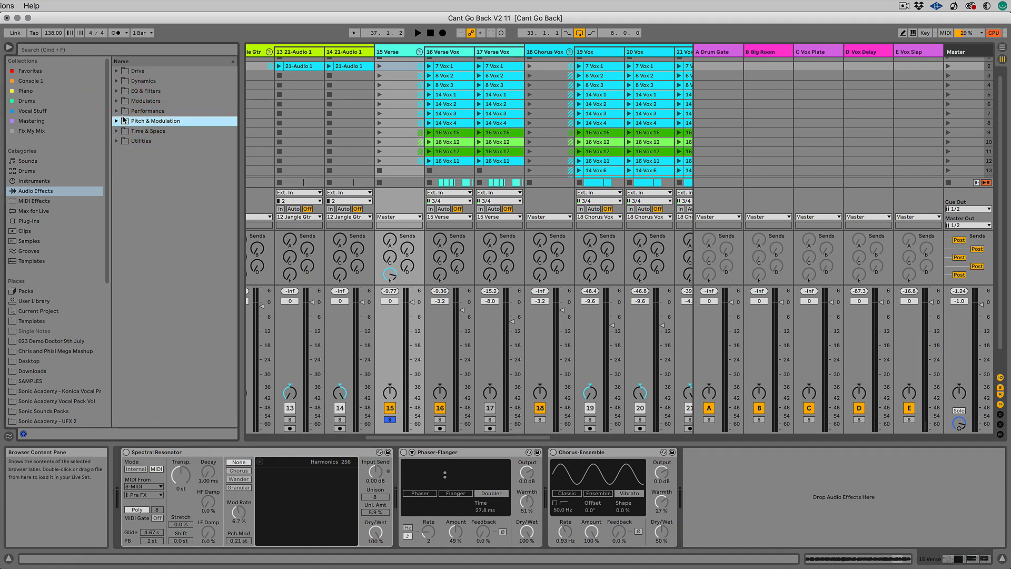
left_click(118, 83)
left_click(118, 83)
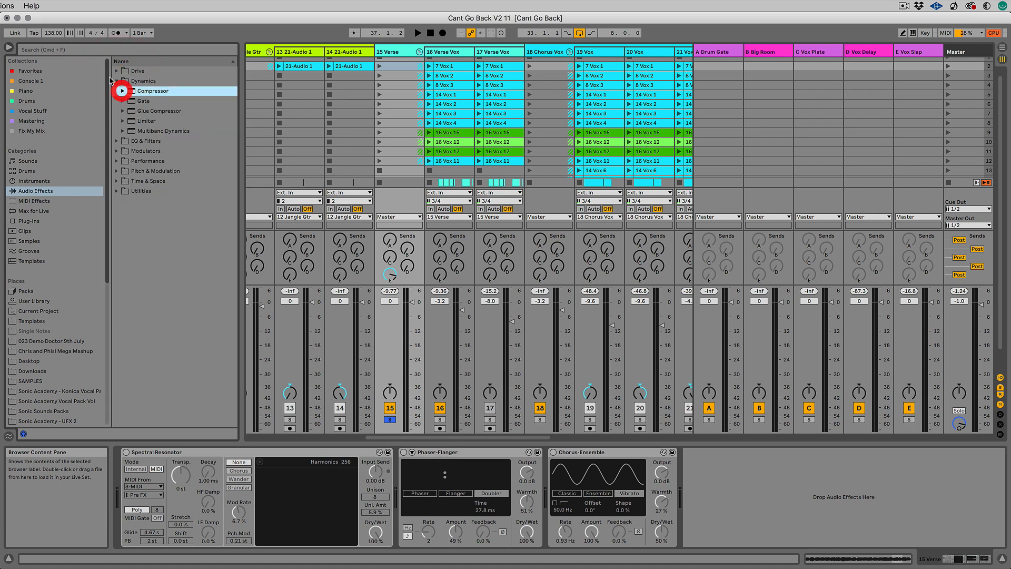
left_click(117, 71)
left_click(134, 152)
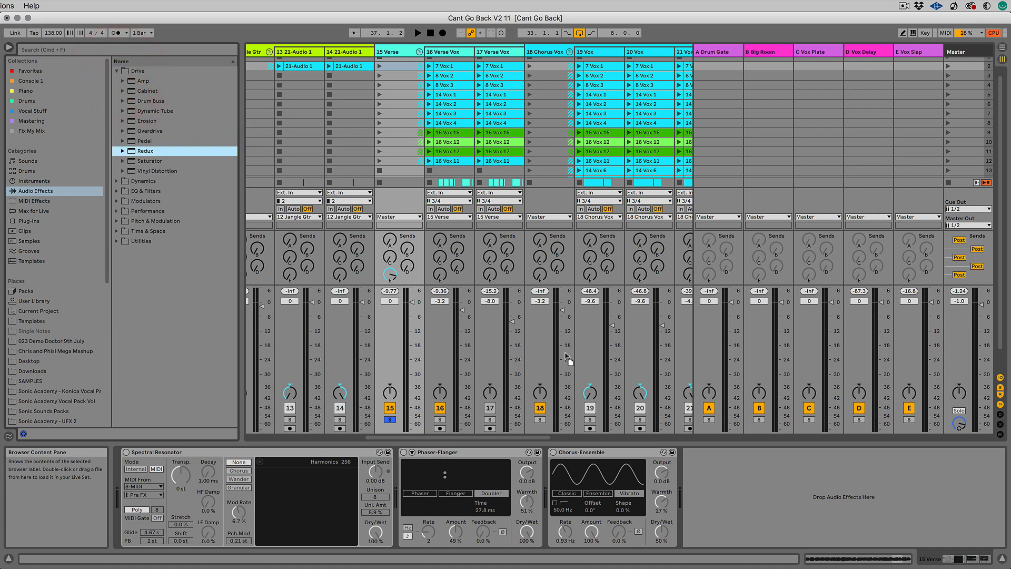
left_click_drag(567, 357, 675, 456)
left_click_drag(742, 476, 744, 474)
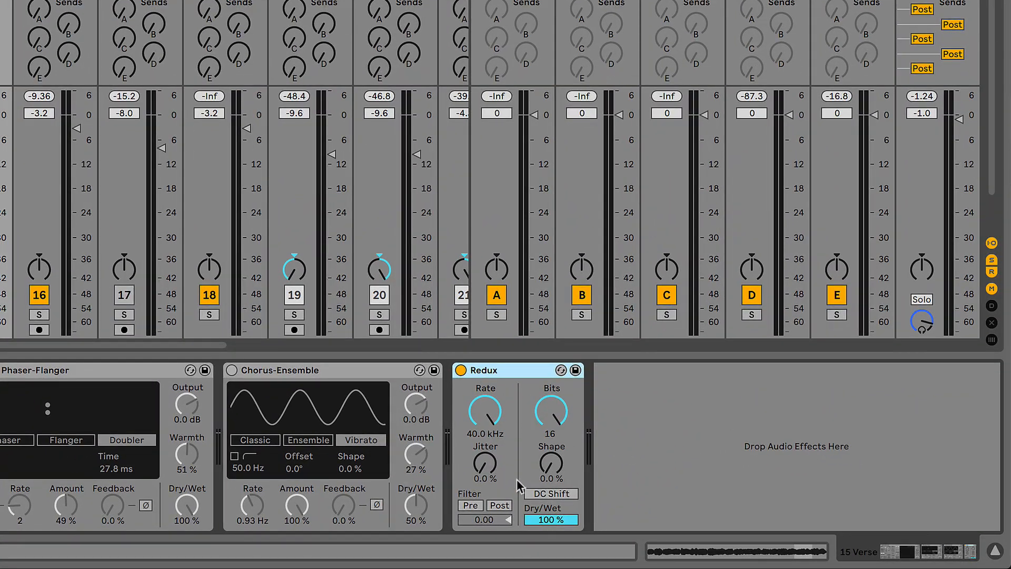
Audition Redux with Rate lowered to 7.76 kHz and with Bits at 4, and return Bits to 16.
key("space")
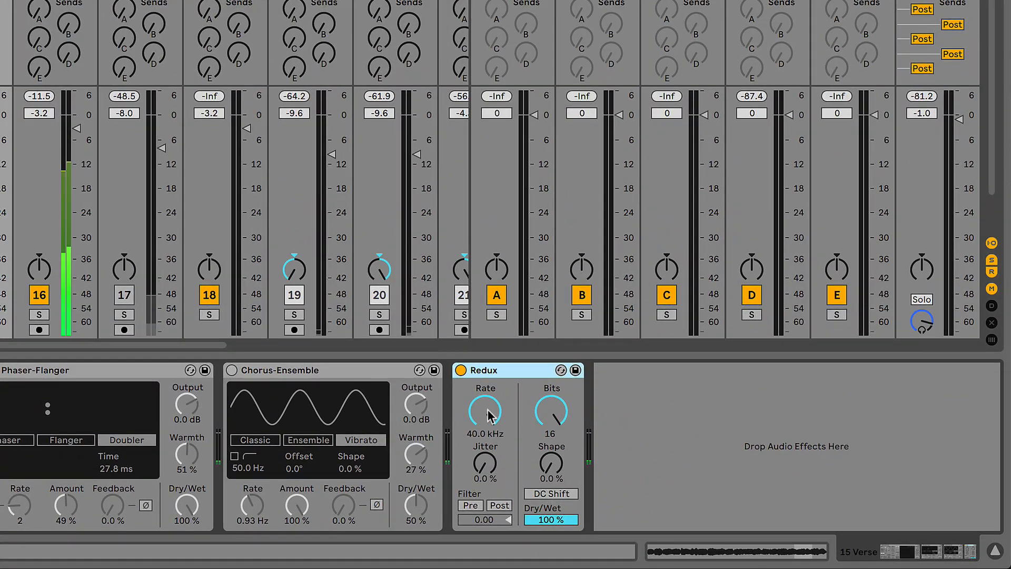
mouse_move(490, 415)
left_mouse_down()
mouse_move(490, 477)
mouse_move(489, 429)
left_mouse_up()
key("space")
key("space")
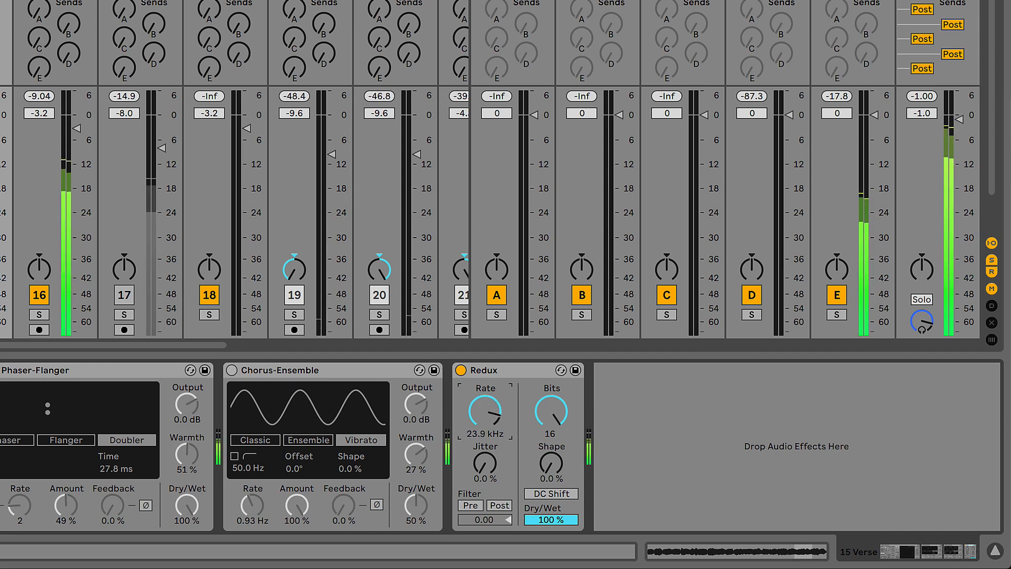
key("space")
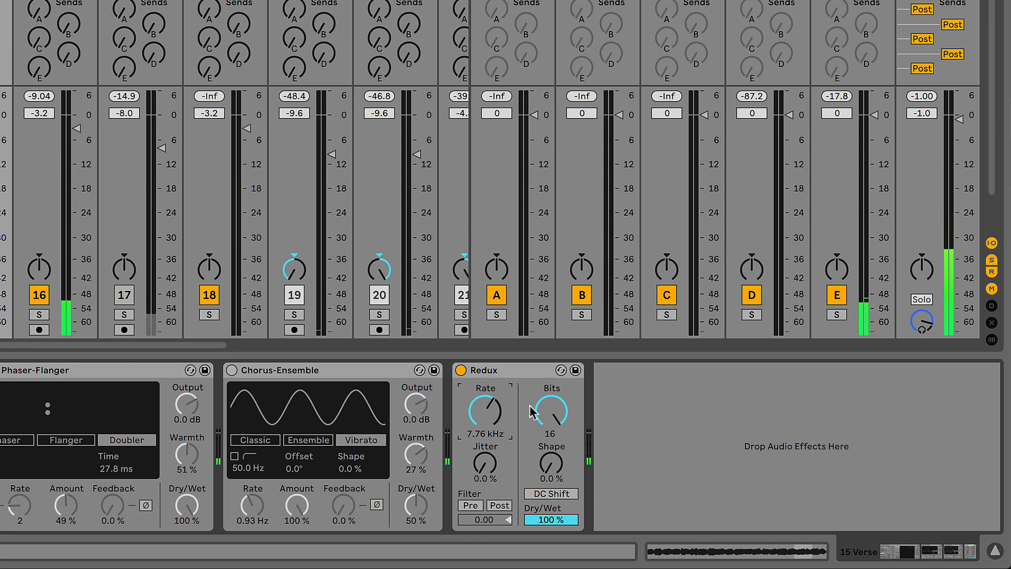
key("space")
left_click_drag(551, 411, 551, 442)
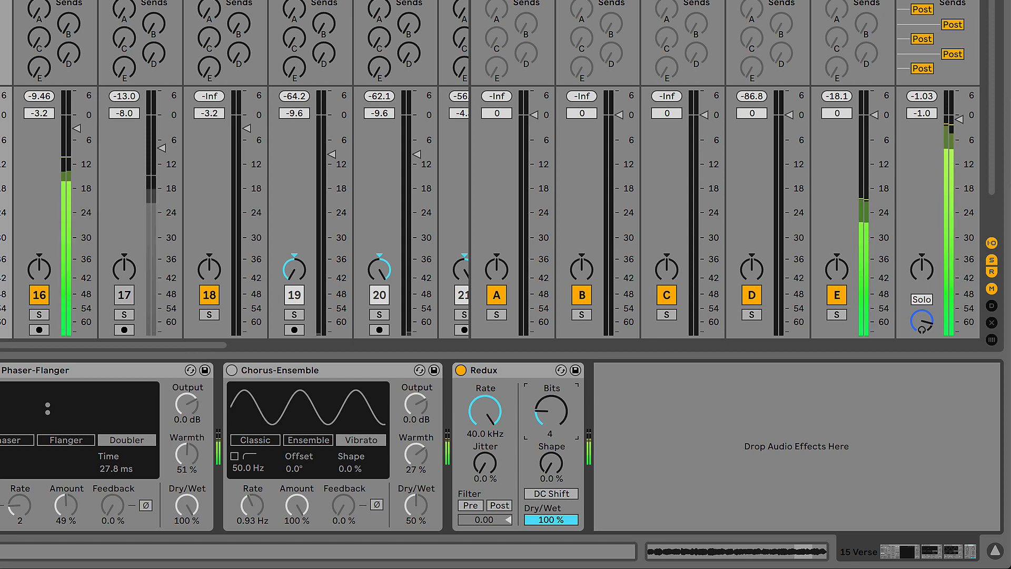
left_click_drag(551, 411, 546, 395)
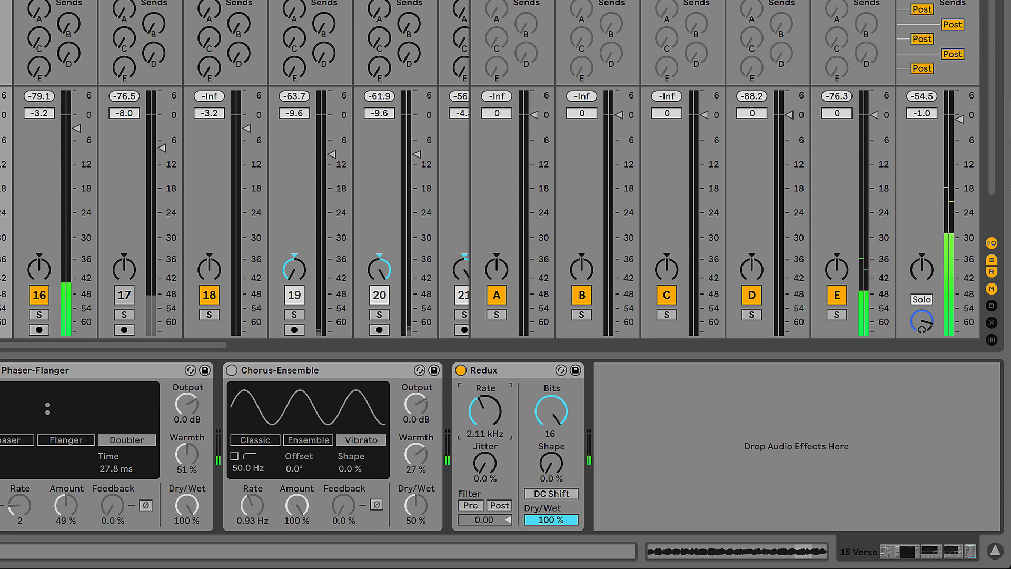
Try low Redux Rates with Jitter, settling on Jitter at 27% and Rate at 14.0 kHz, and stop playback.
left_click_drag(488, 412, 484, 440)
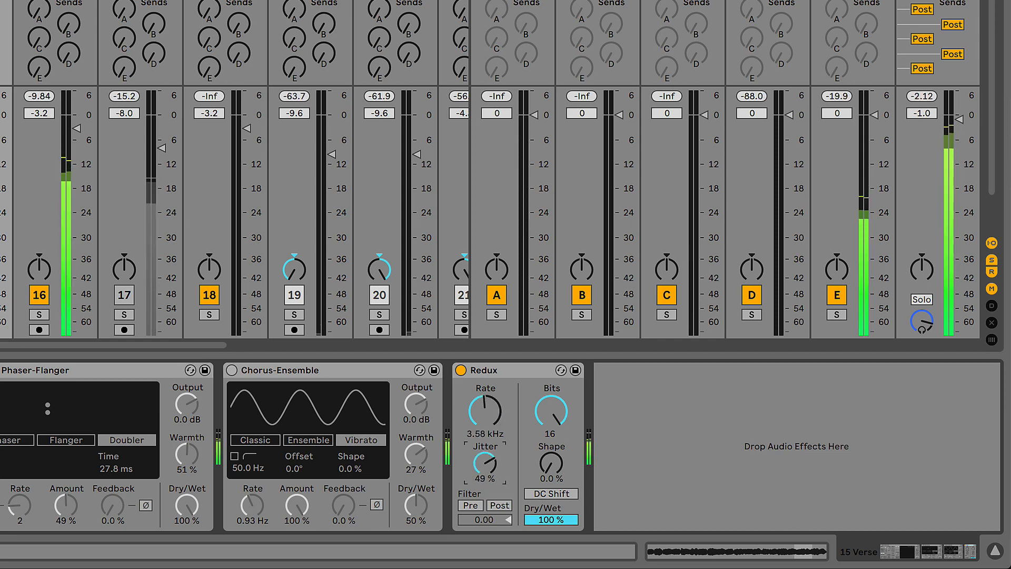
left_click_drag(487, 463, 488, 474)
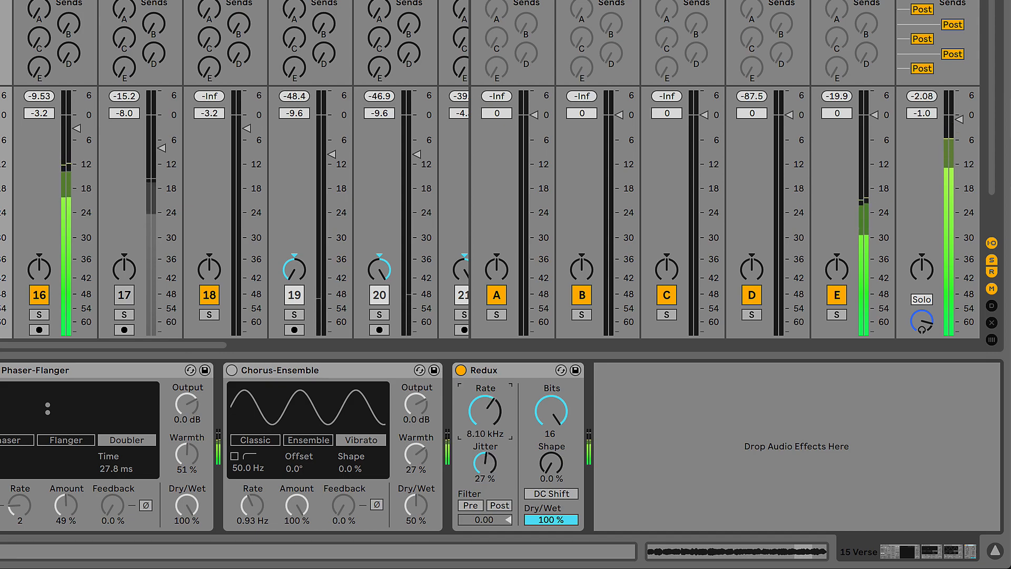
left_click_drag(489, 422, 488, 405)
key("space")
mouse_move(702, 567)
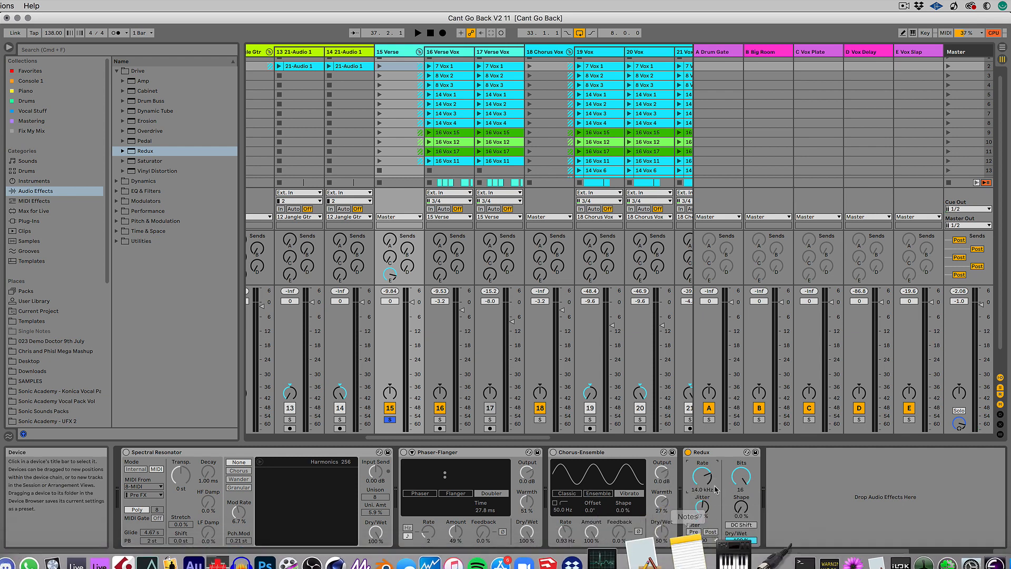
left_click(723, 452)
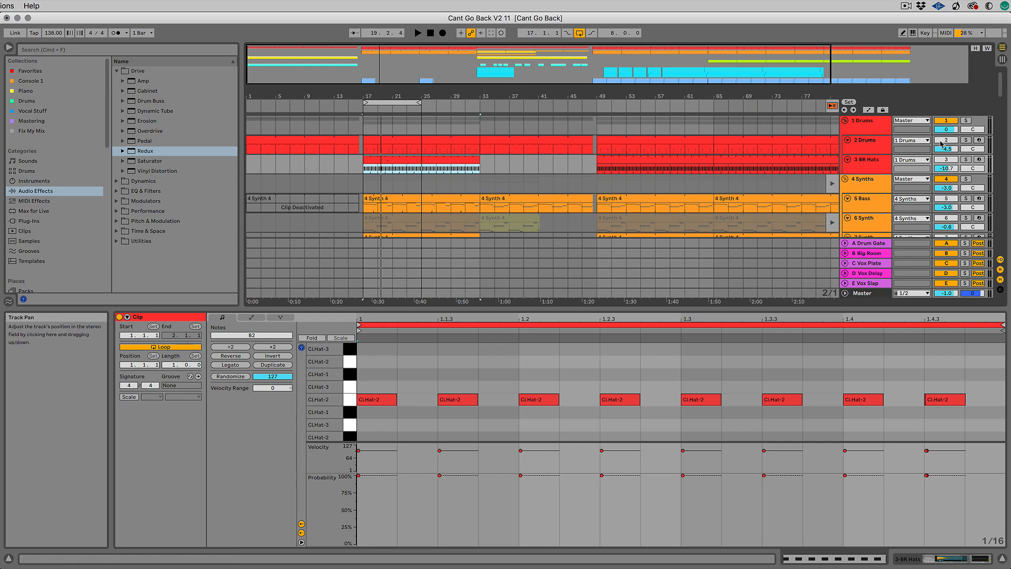
Listen to the 2 Drums and 3 BR Hats tracks soloed in turn, and clear the solo.
left_click(963, 140)
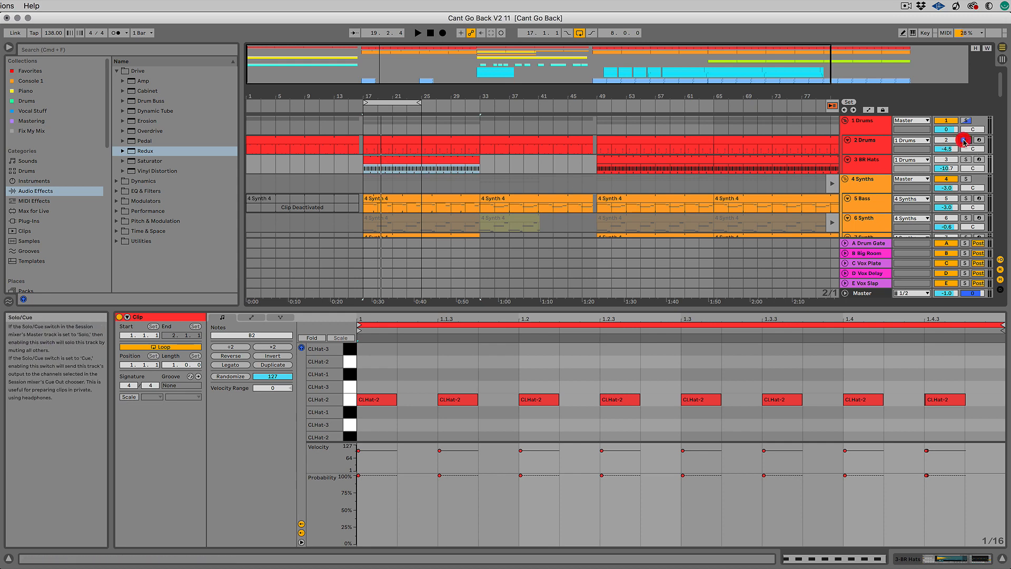
key("space")
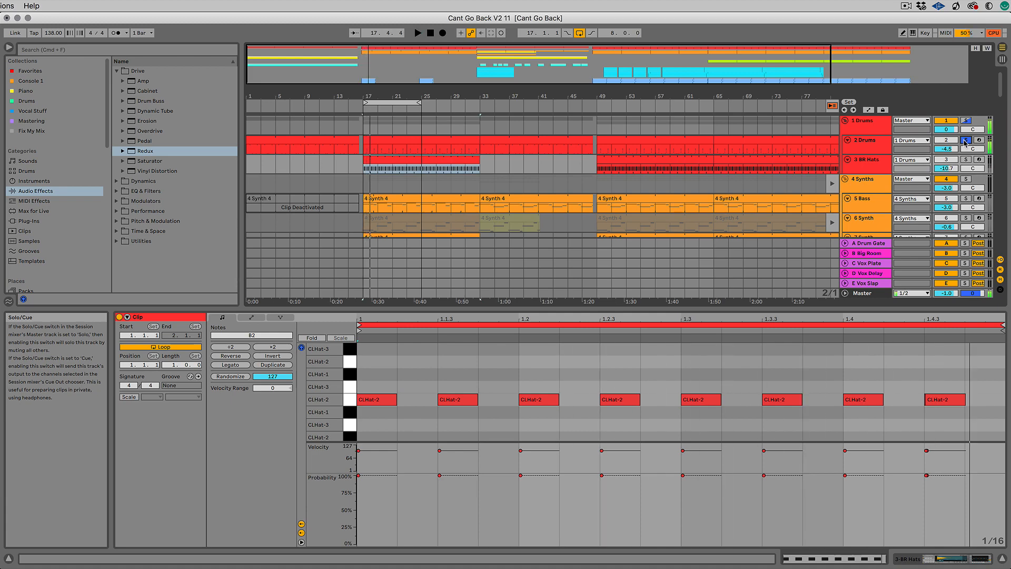
left_click(965, 141)
left_click(965, 160)
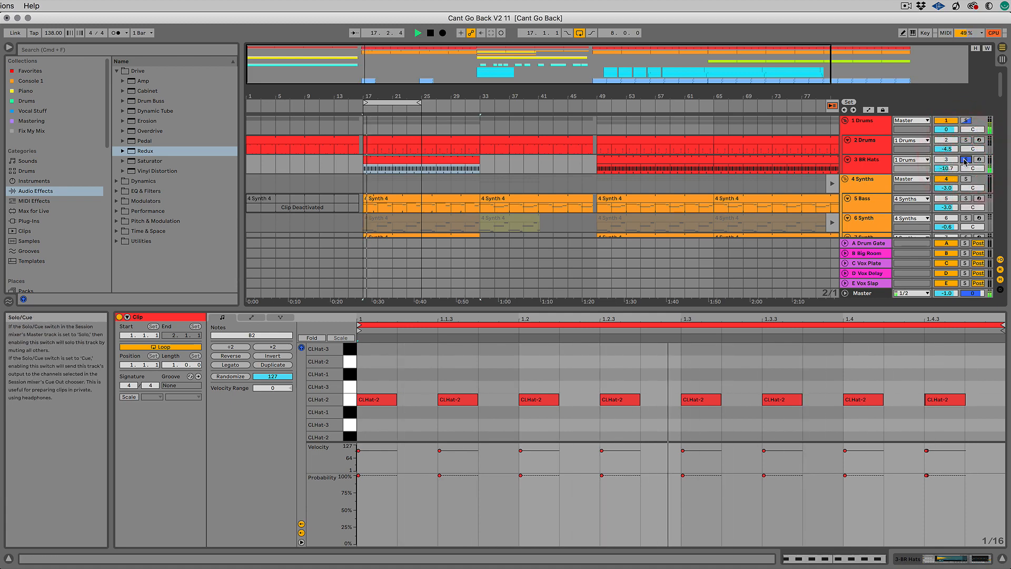
key("space")
left_click(965, 160)
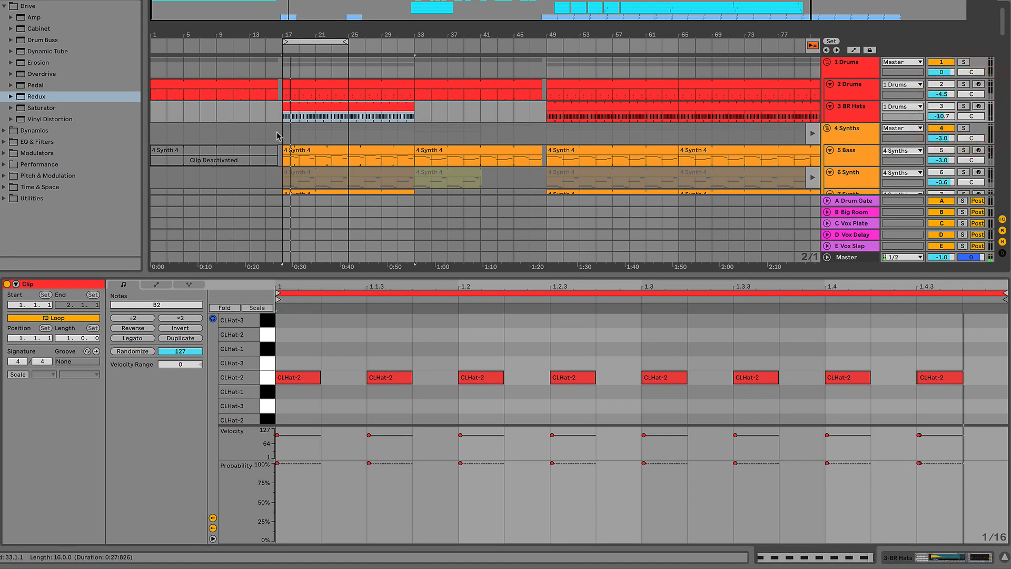
Select the 3 BR Hats and 2 Drums clips starting at bar 17 together and show their snare notes in the note editor.
left_click(318, 106)
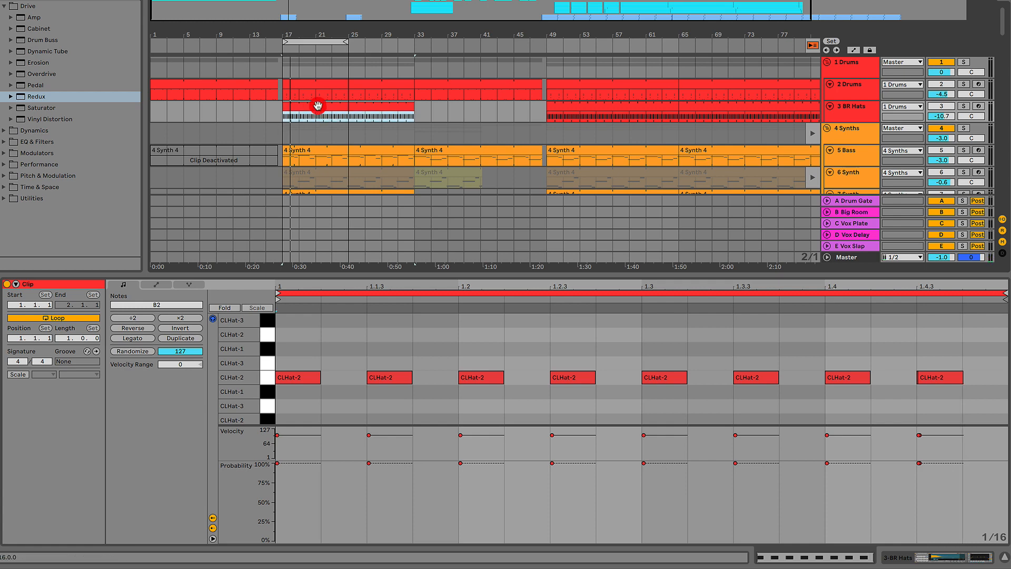
left_click(320, 86, "shift")
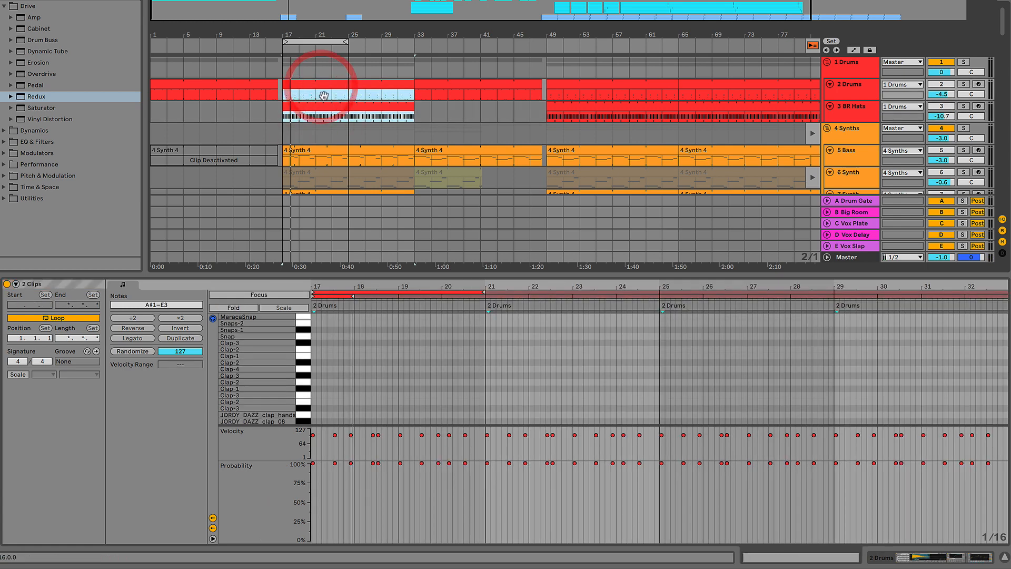
scroll(399, 341, "down", 6)
scroll(399, 346, "down", 2)
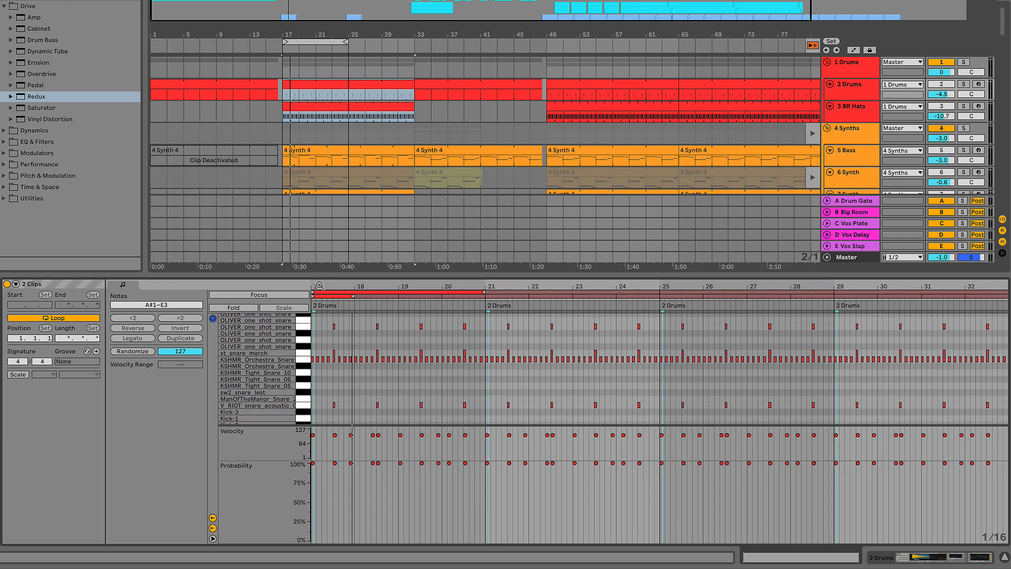
Zoom in on bar 17, turn on Focus to switch between the 2 Drums and 3 BR Hats clips, and turn Focus off.
mouse_move(320, 285)
left_mouse_down()
mouse_move(319, 351)
mouse_move(311, 285)
left_mouse_up()
left_click(268, 295)
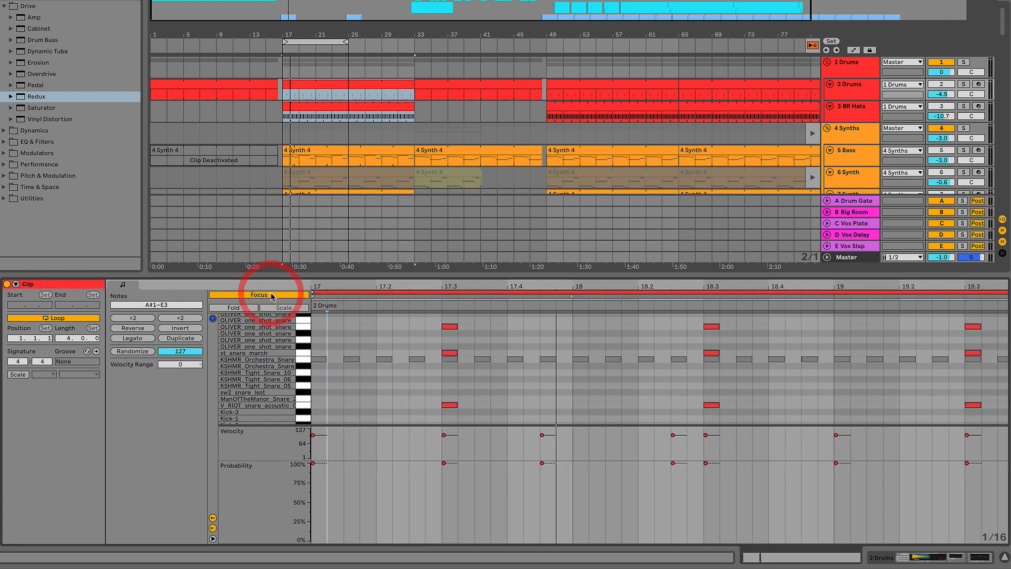
left_click(350, 294)
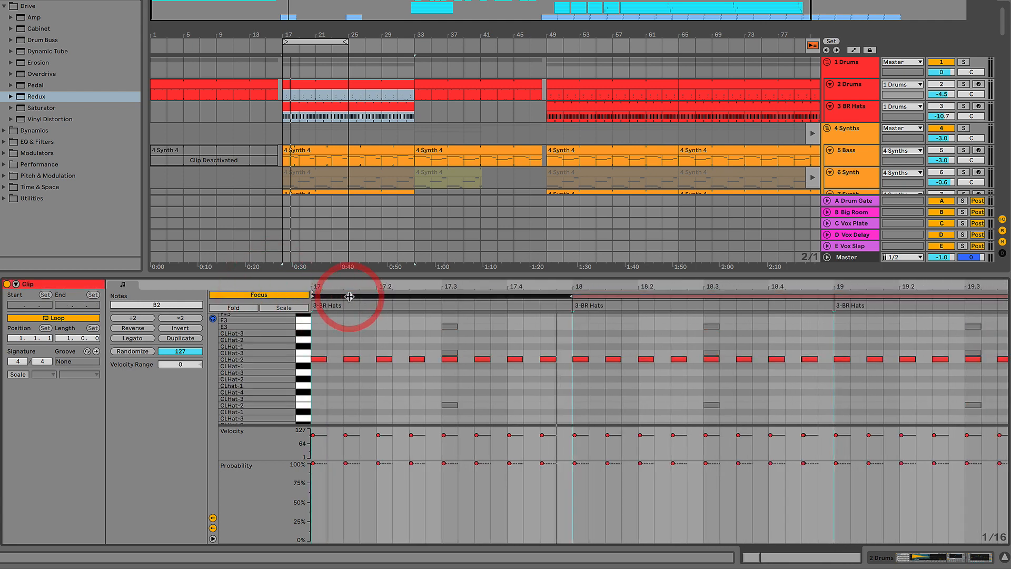
left_click(351, 291)
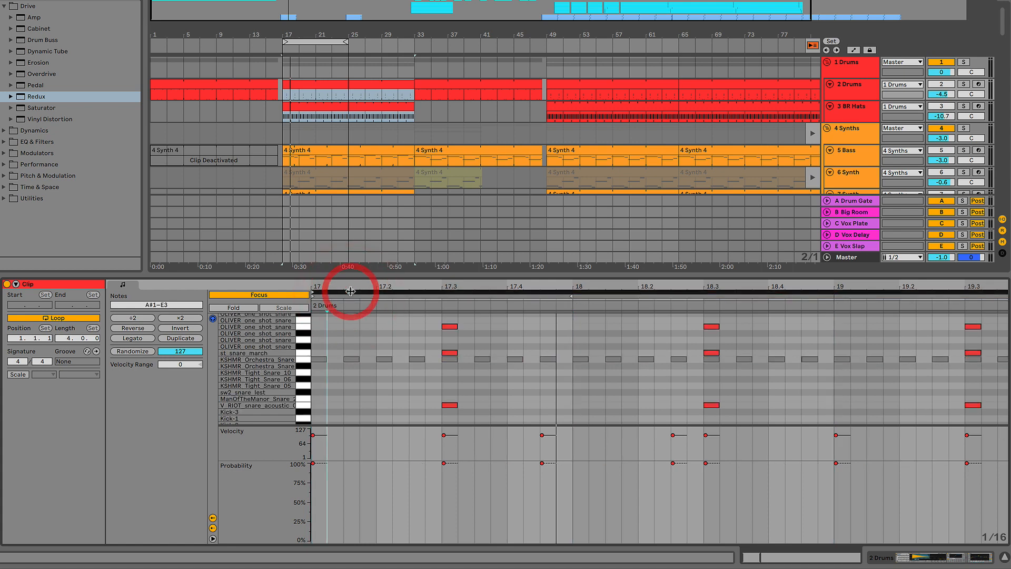
left_click(350, 295)
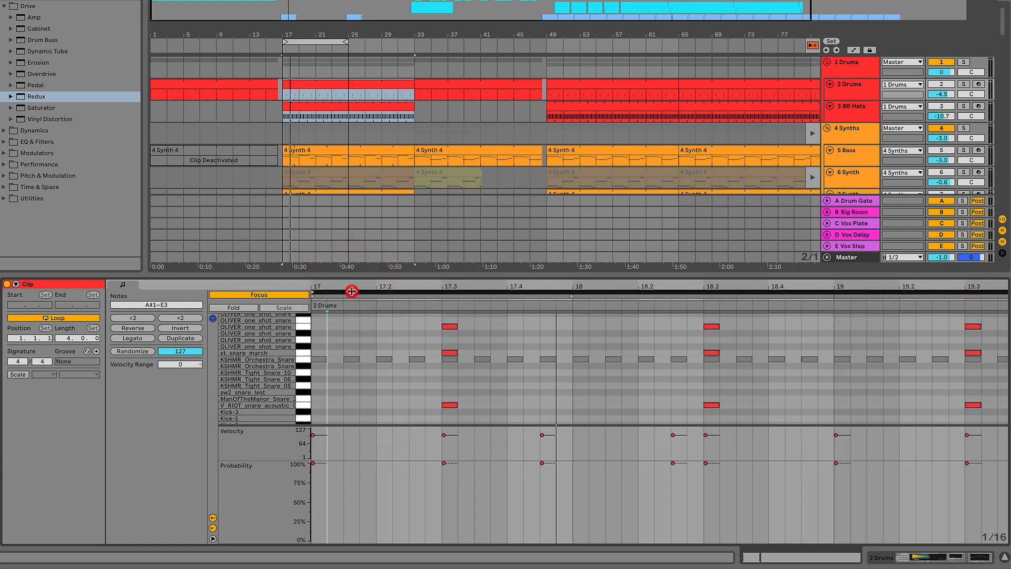
left_click(350, 294)
left_click(274, 294)
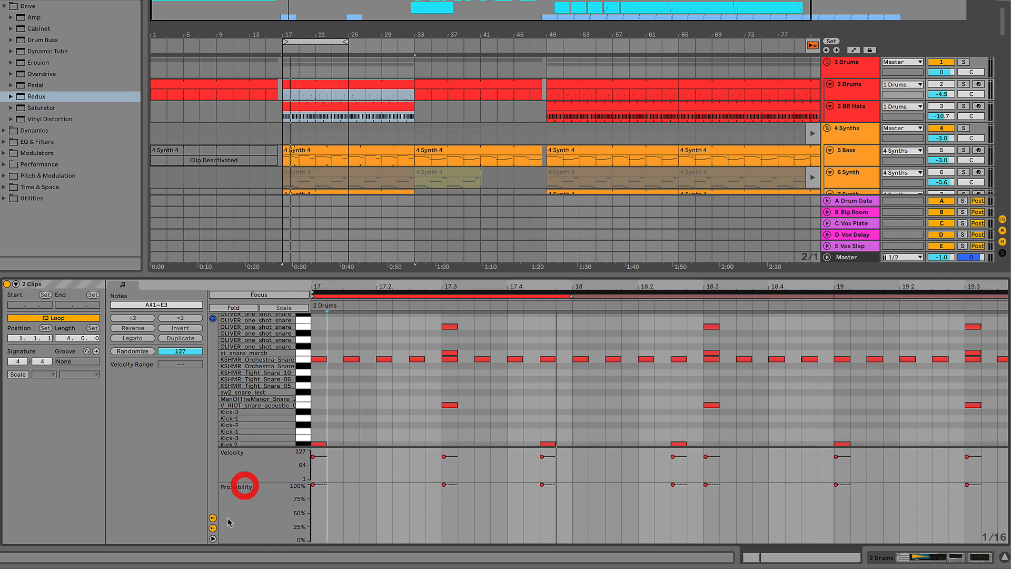
Toggle the Probability lane, enlarge the Velocity and Probability lanes, and set the first 2 Drums note's probability to 50%.
left_click(212, 528)
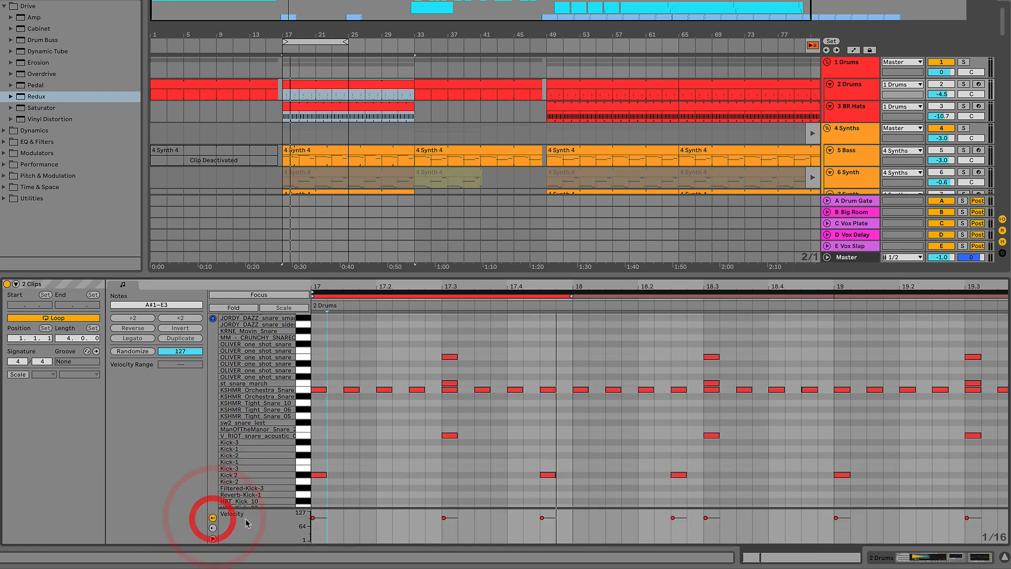
left_click_drag(272, 509, 271, 427)
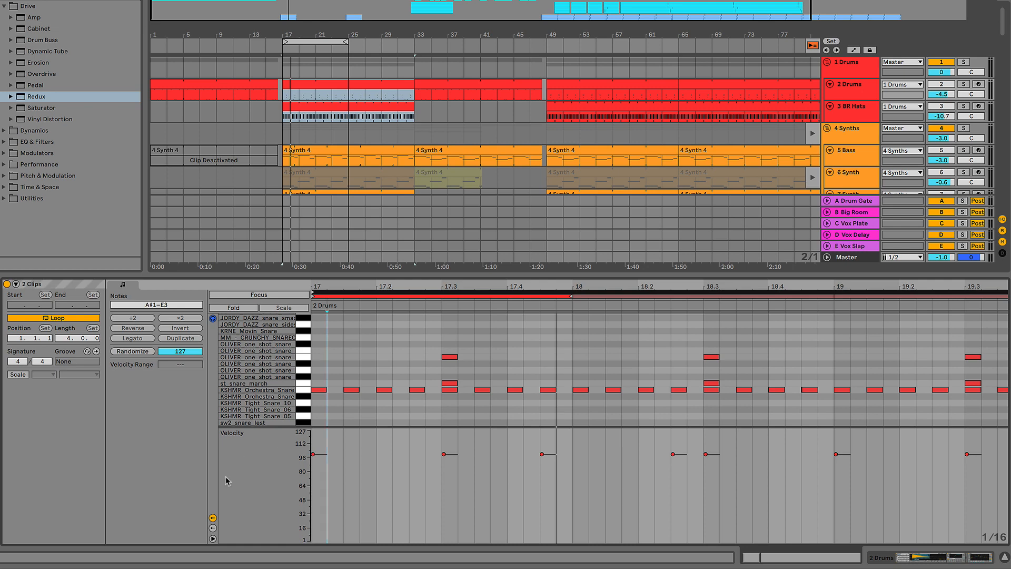
left_click(212, 528)
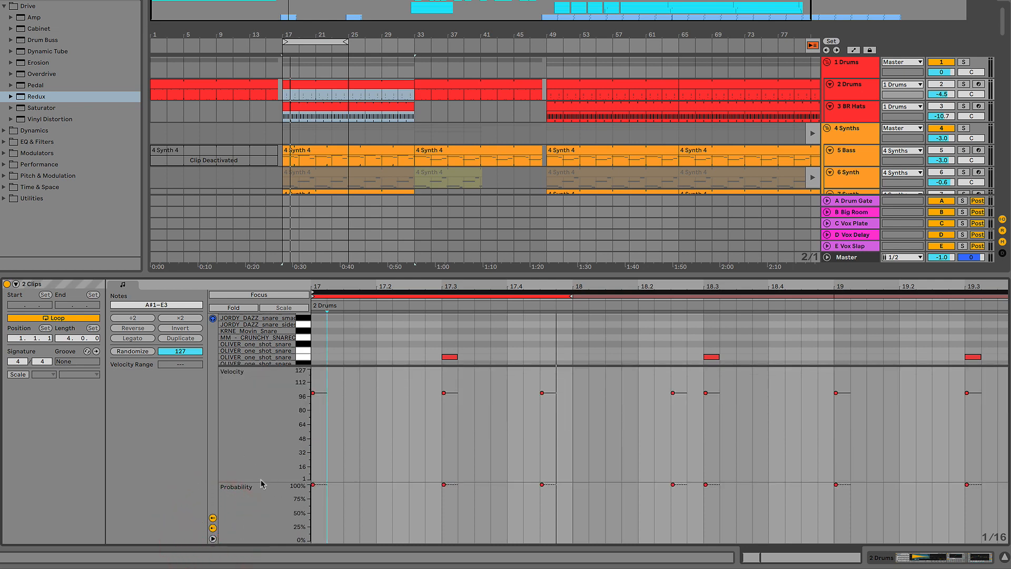
left_click_drag(261, 482, 260, 443)
left_click(266, 415)
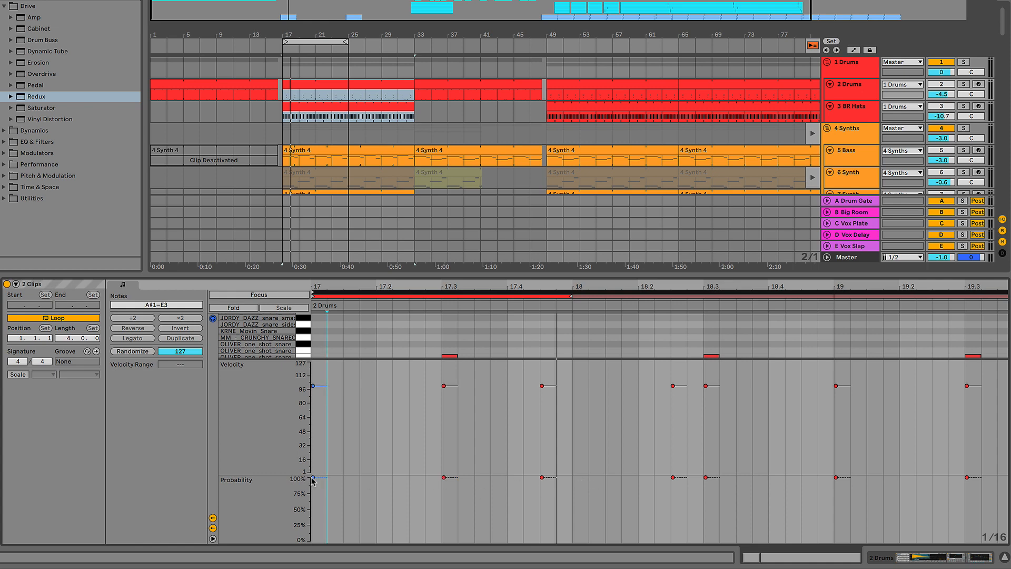
left_click_drag(313, 480, 313, 505)
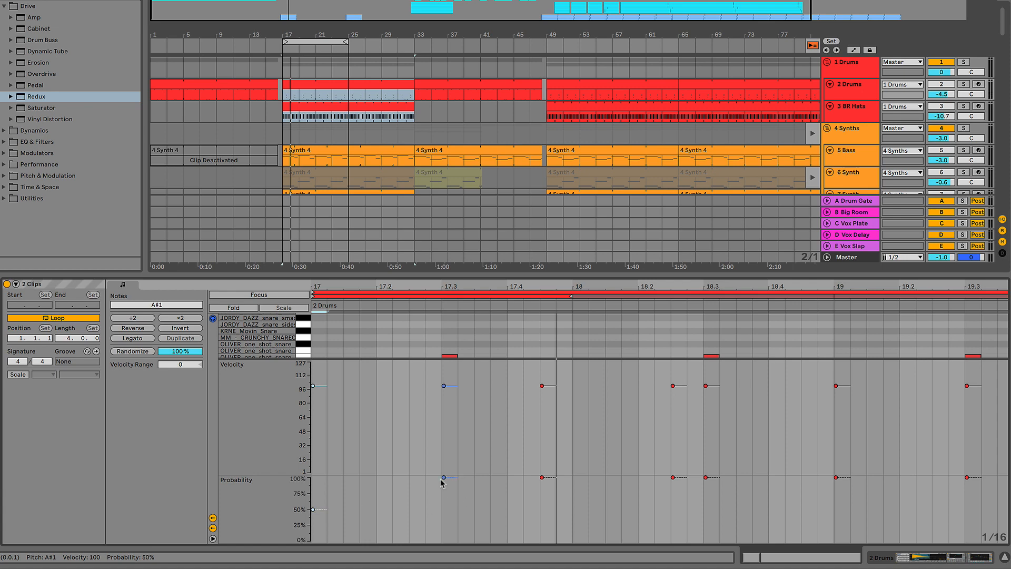
Solo 3 BR Hats and lower its beat notes' probabilities: first 59%, second 77%, third well under 50%, fourth 79%.
left_click(962, 108)
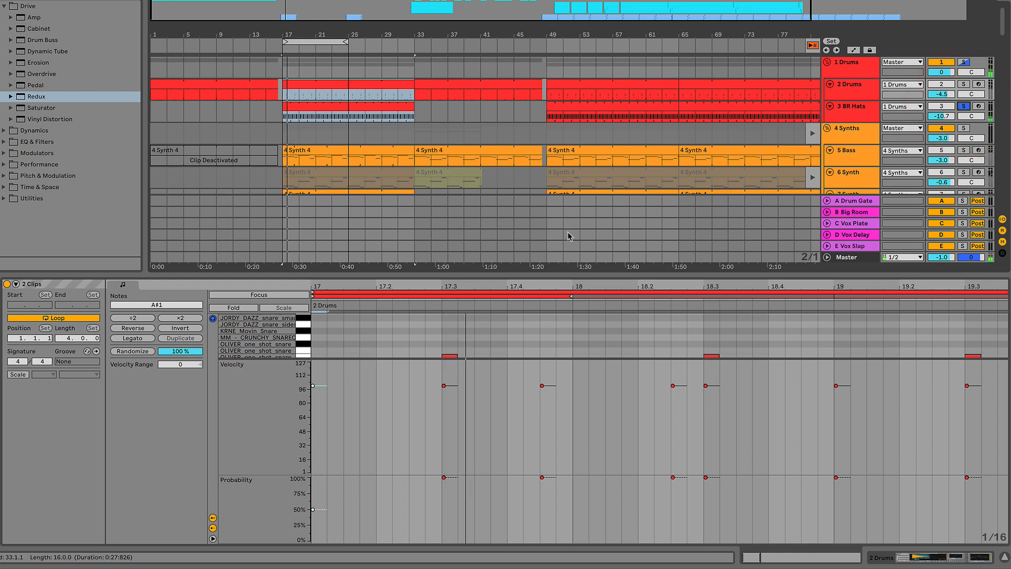
left_click(294, 293)
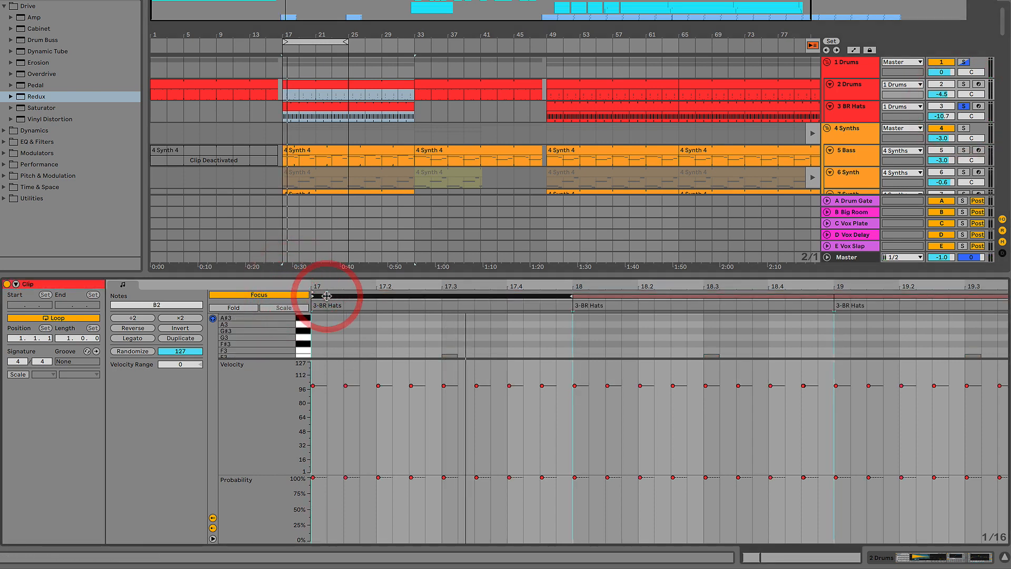
left_click_drag(313, 477, 313, 504)
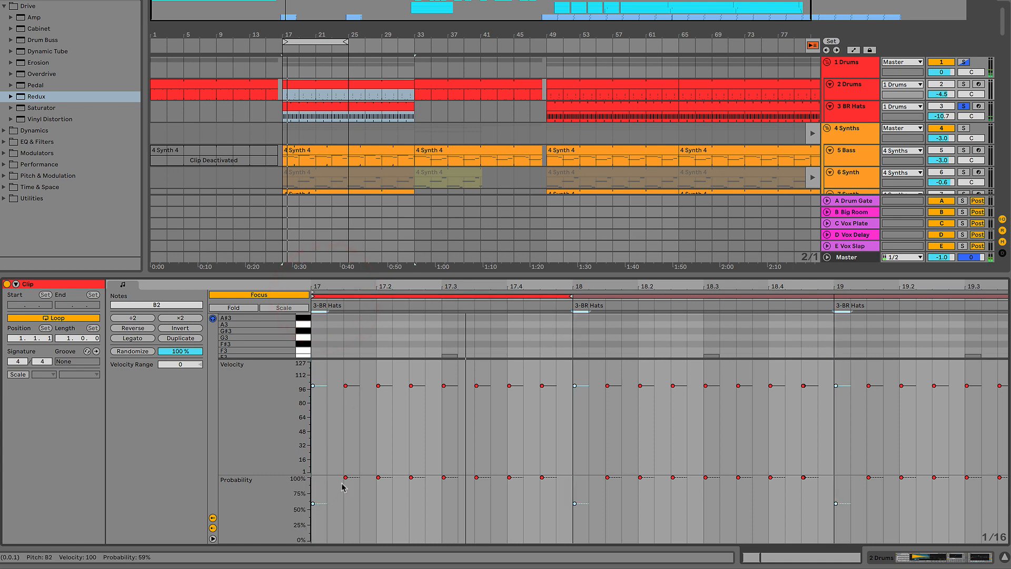
left_click_drag(378, 479, 378, 490)
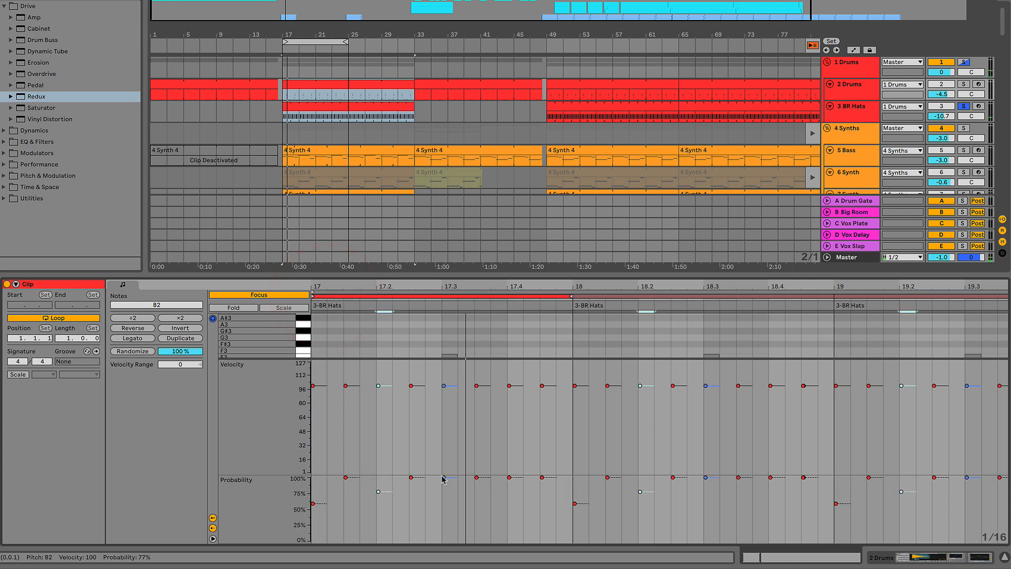
left_click_drag(443, 477, 443, 502)
left_click_drag(510, 478, 510, 491)
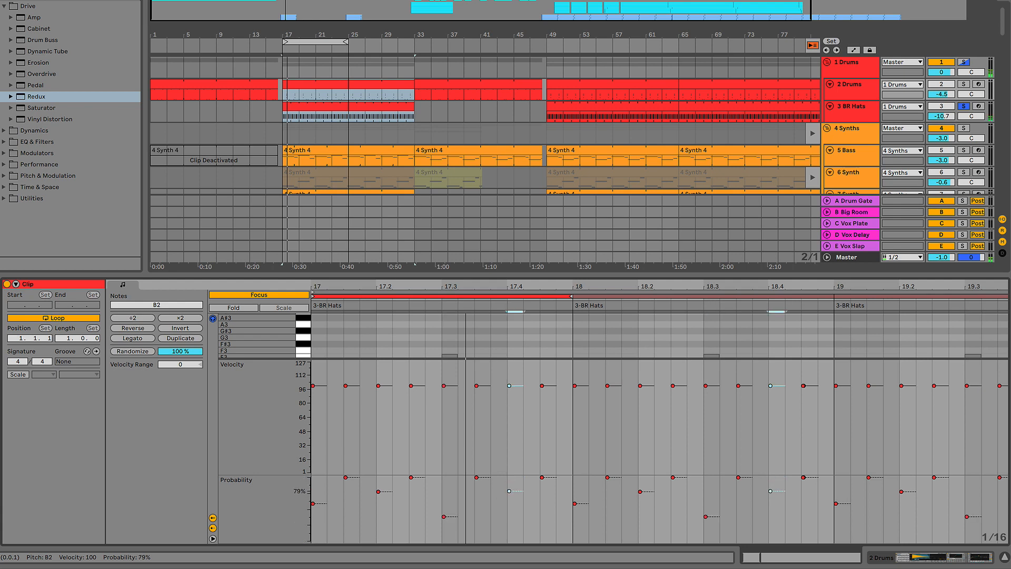
Return to the 3 BR Hats clip, select all its hat notes, and set their Velocity Range to +24.
left_click(756, 291)
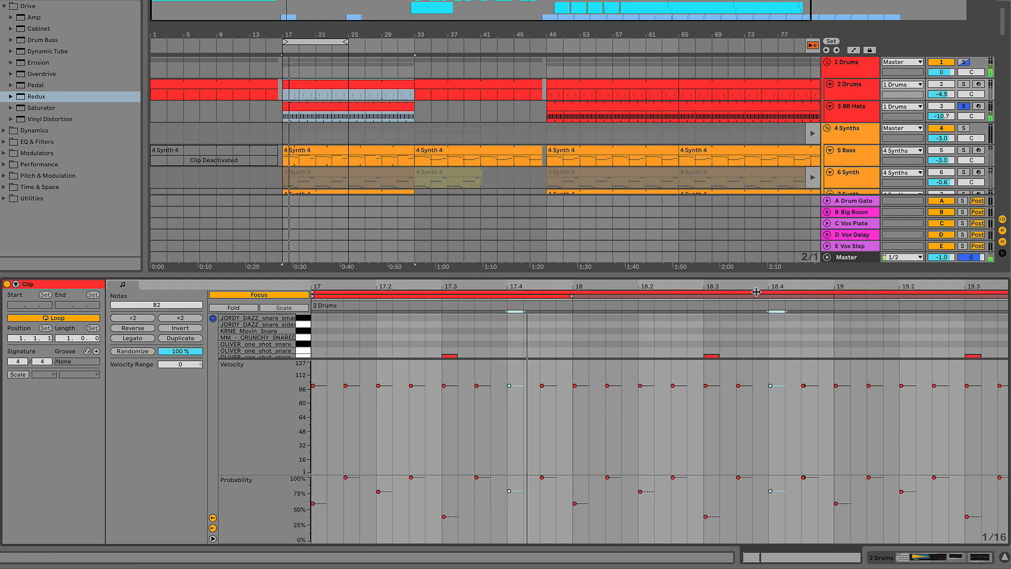
left_click(858, 301)
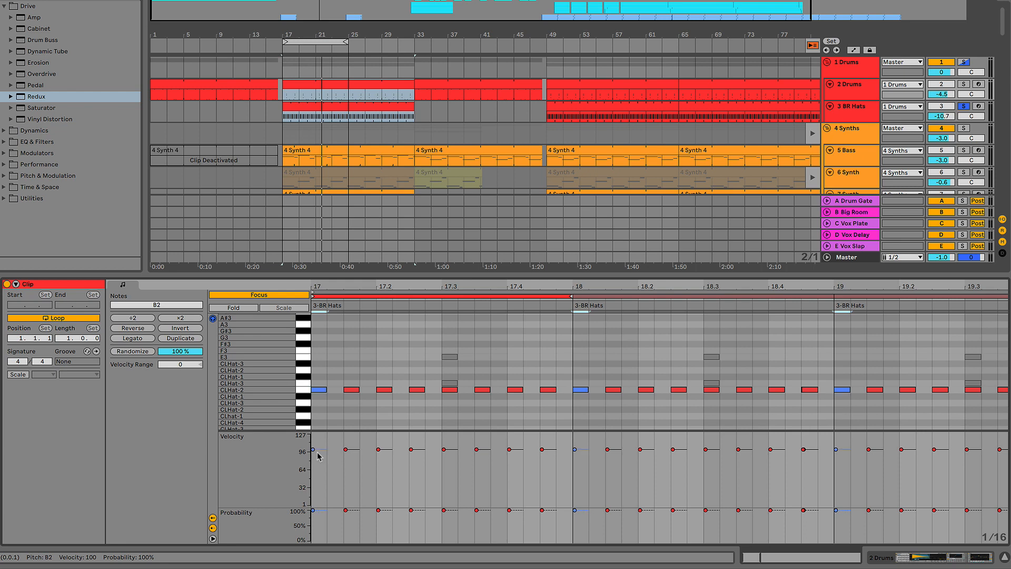
left_click_drag(317, 403, 557, 389)
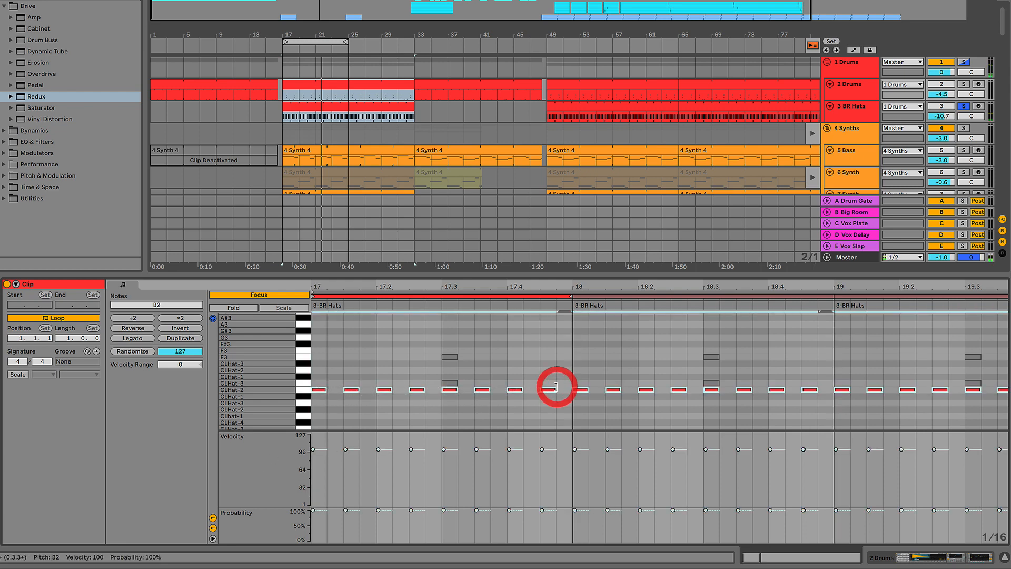
left_click_drag(180, 364, 180, 352)
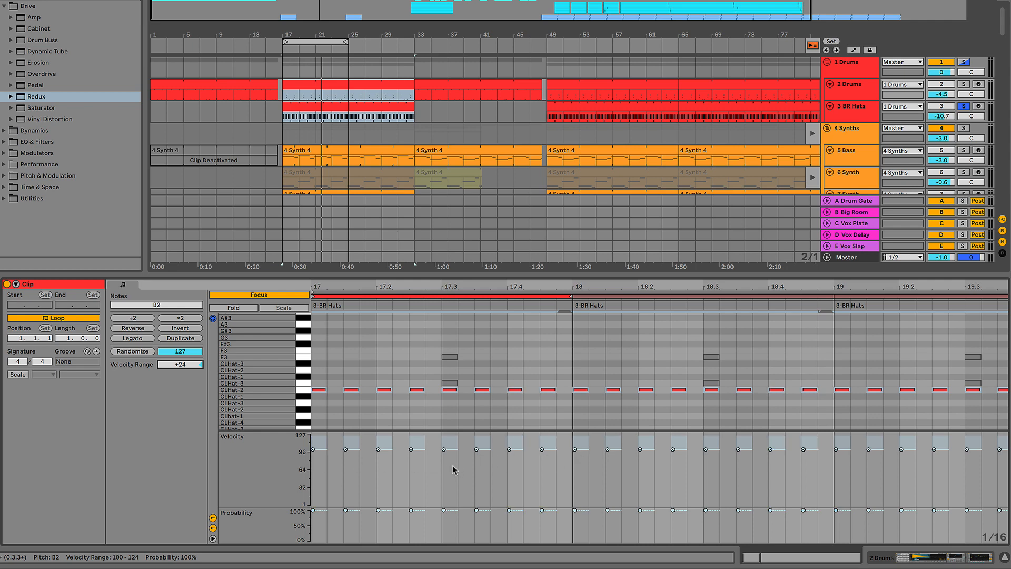
Lower the velocity of all hat notes to just below 64 and widen their Velocity Range to +89.
left_click(313, 450)
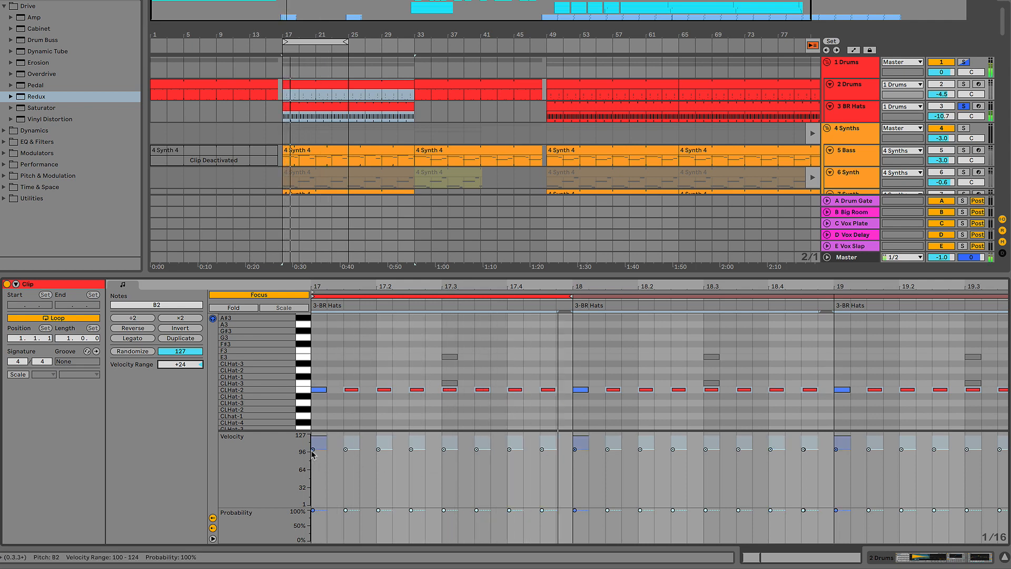
key("ctrl+a")
left_click_drag(313, 451, 313, 474)
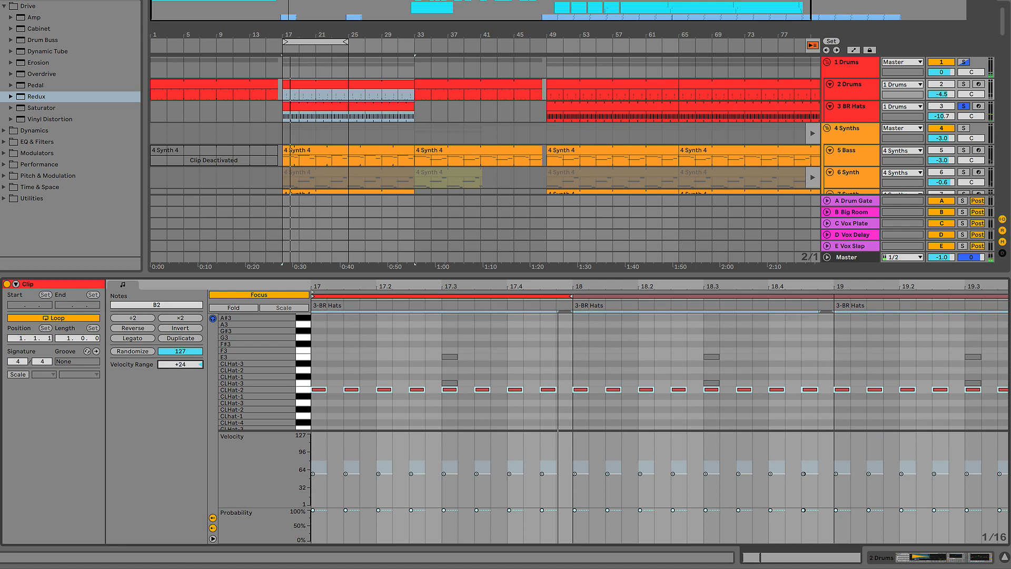
left_click_drag(187, 364, 187, 330)
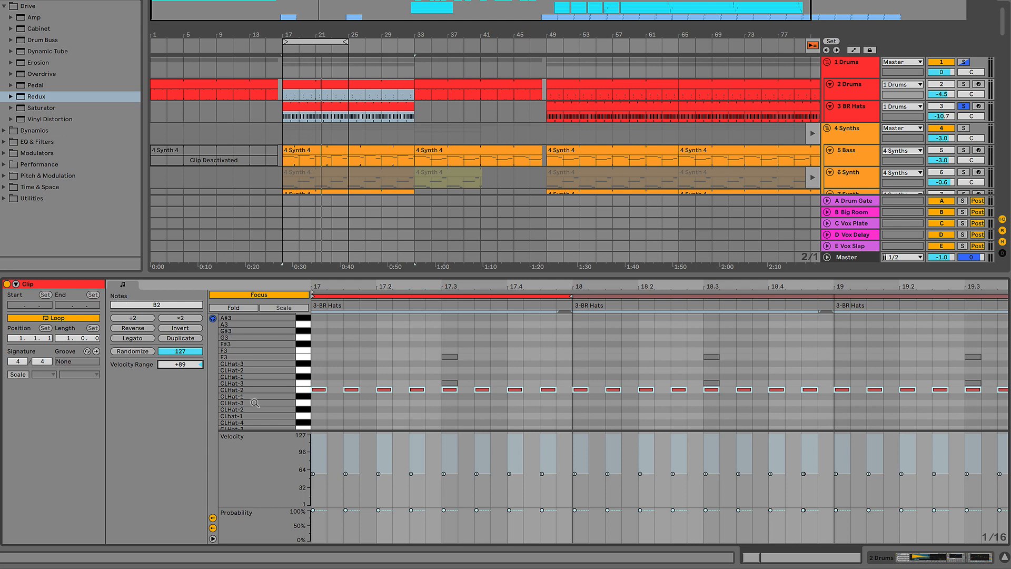
Open the MIDI clip on the 8 MIDI track, fold its editor to used notes only, and unfold it again.
left_click(441, 86)
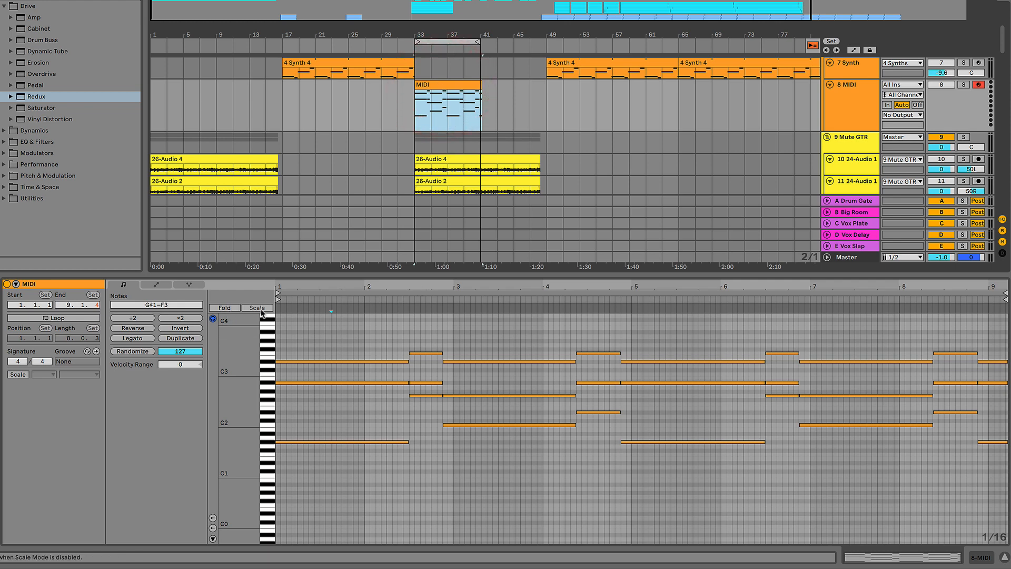
left_click(224, 307)
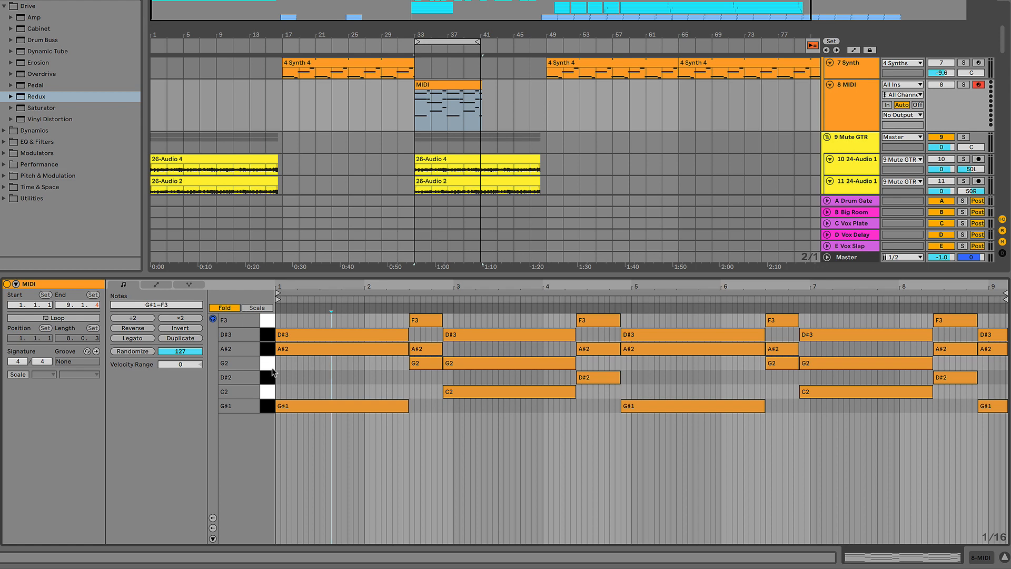
left_click(228, 309)
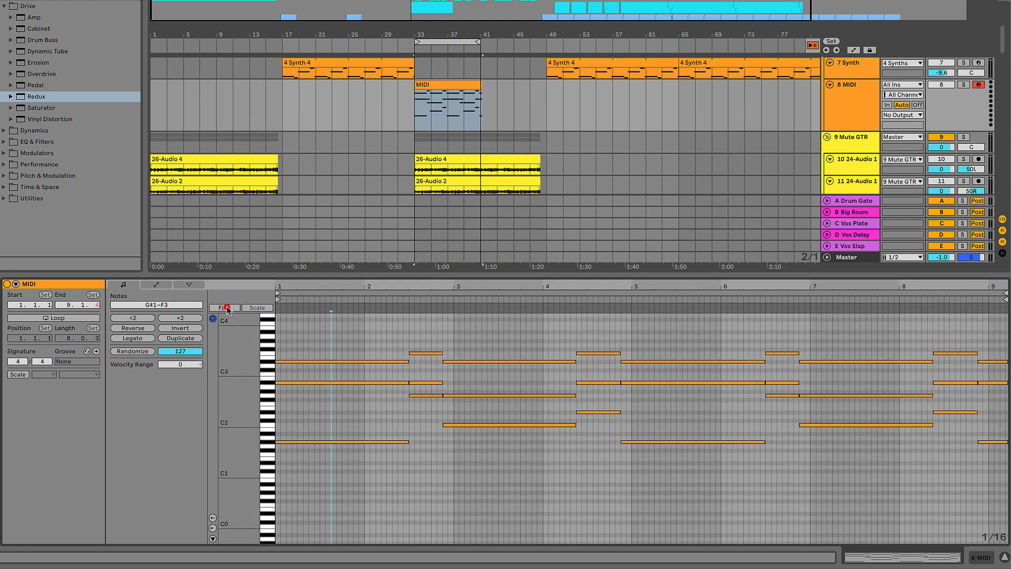
Activate the MIDI clip's Scale setting and set it to C Minor.
left_click(19, 374)
left_click(77, 374)
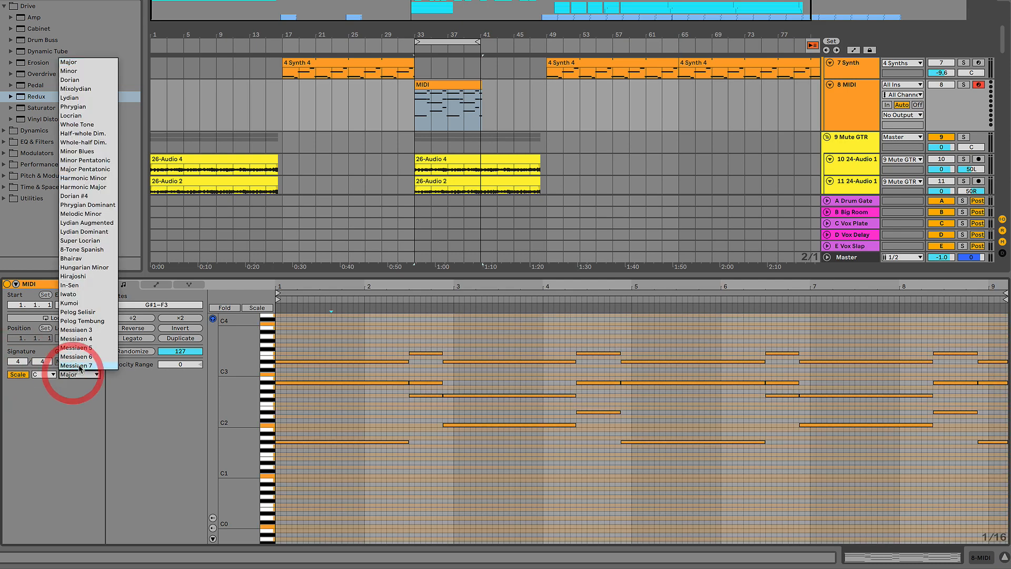
left_click(85, 72)
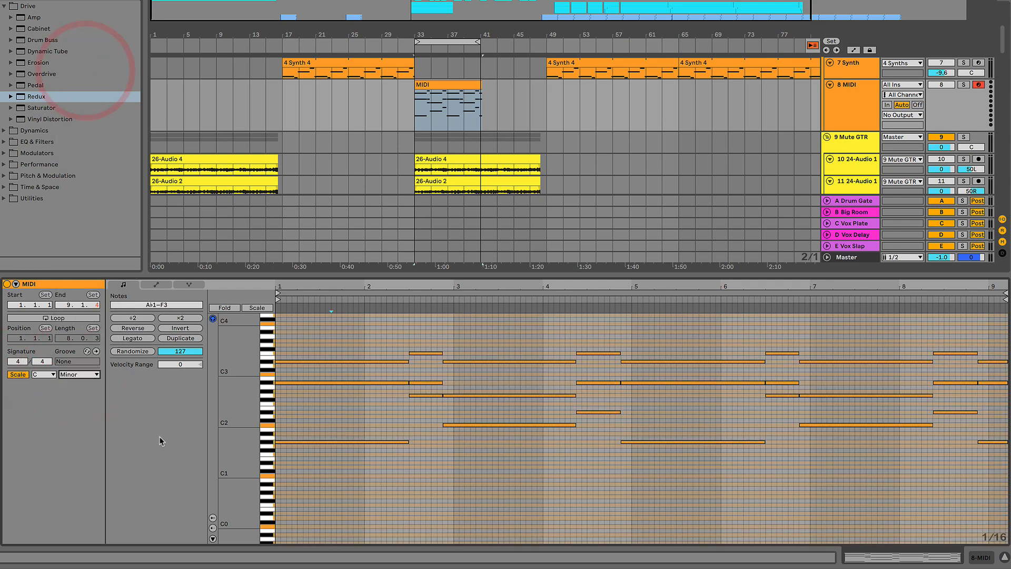
Fold the note editor to the C Minor scale, look through its rows, and compare with the used-notes-only Fold.
left_click(246, 308)
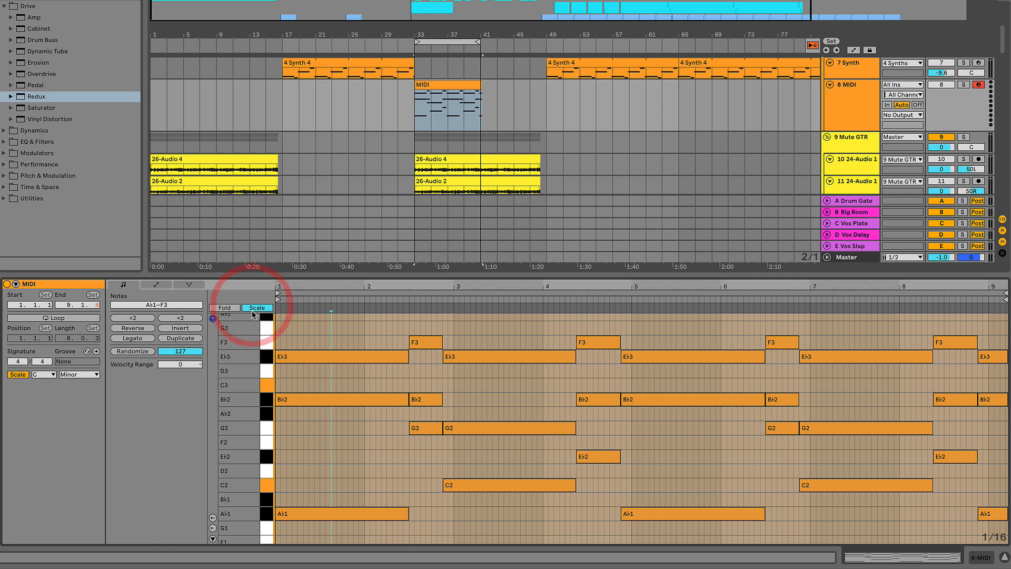
scroll(338, 447, "down", 4)
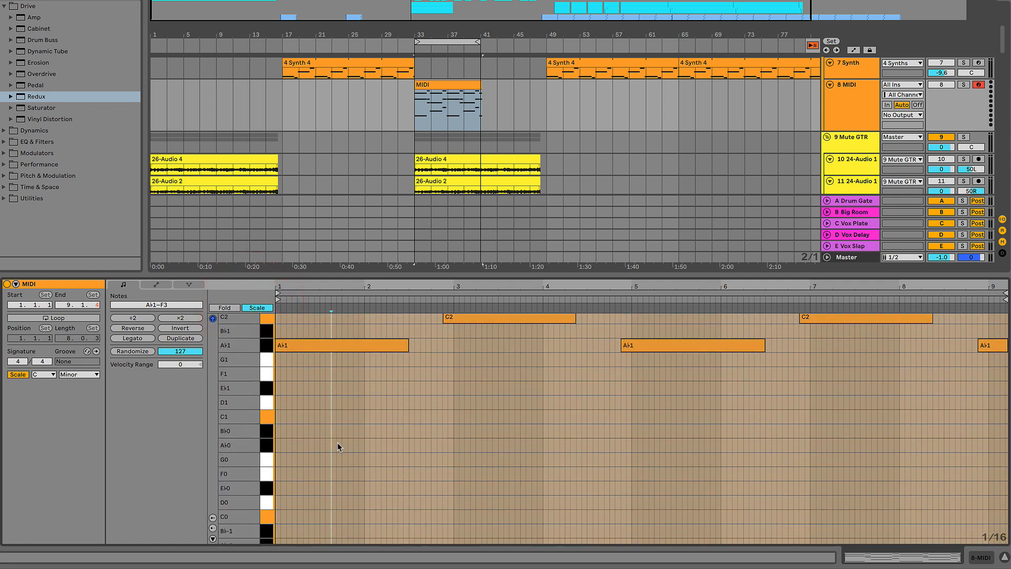
scroll(338, 446, "up", 5)
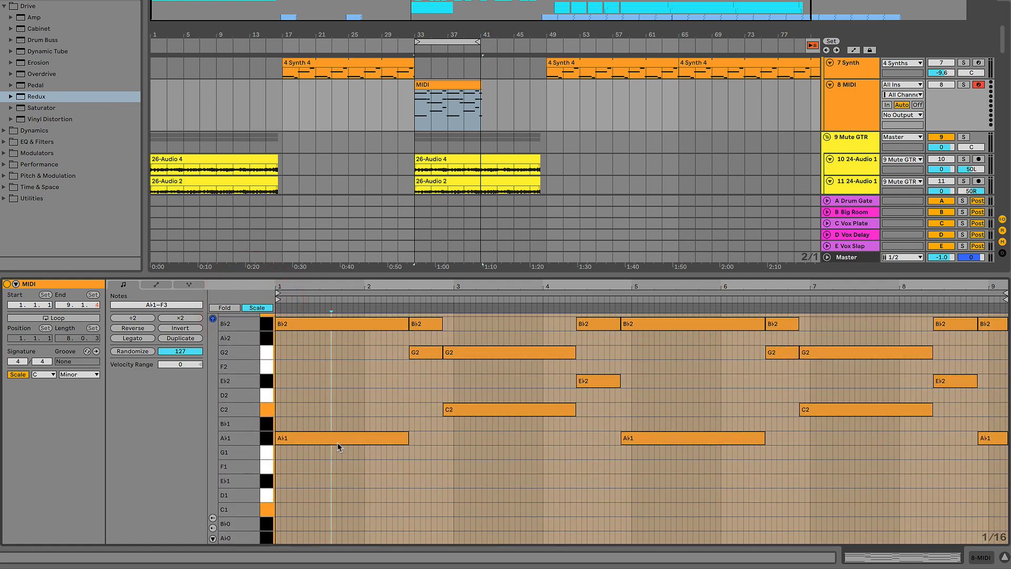
scroll(308, 387, "up", 3)
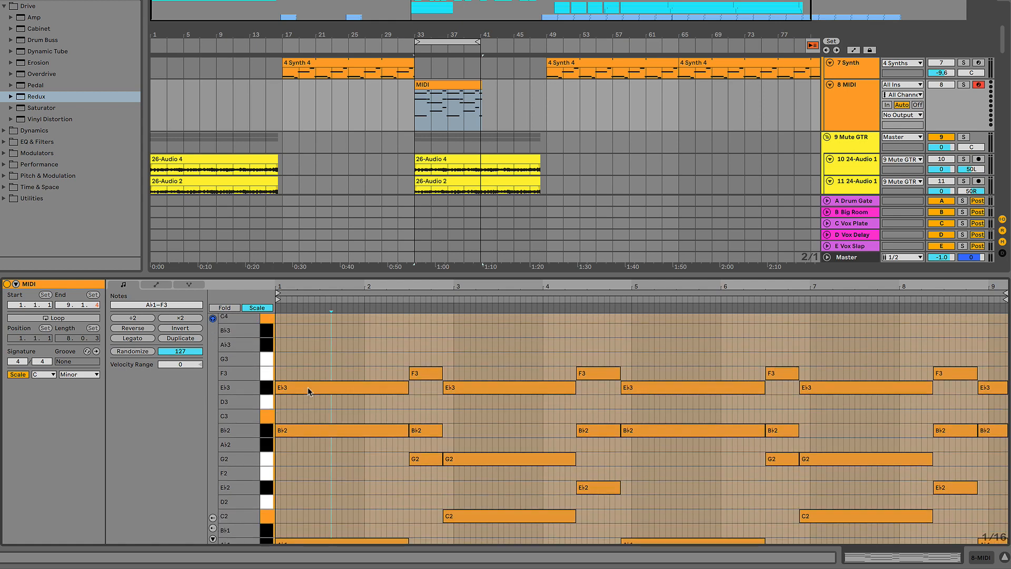
left_click(231, 308)
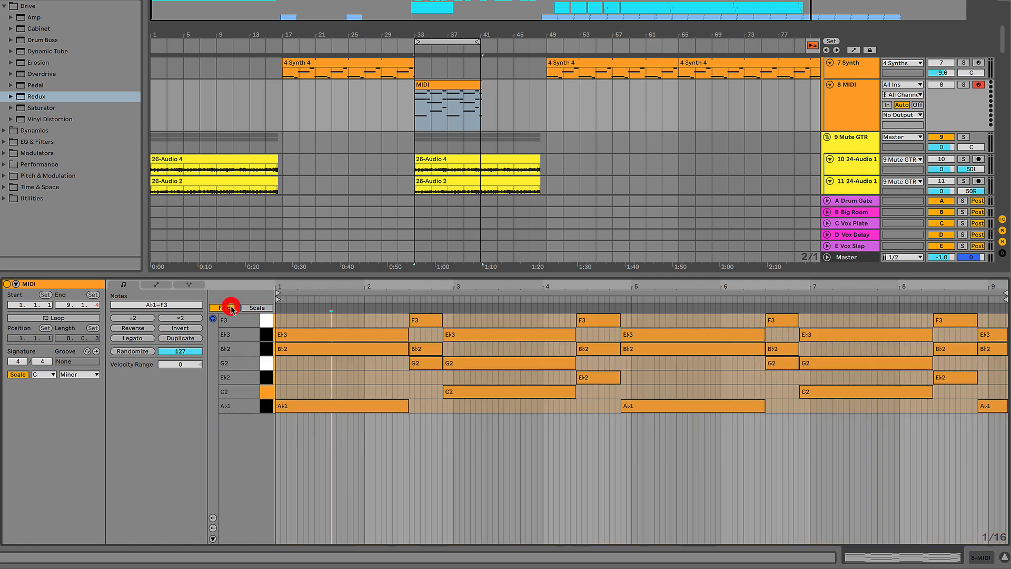
left_click(257, 308)
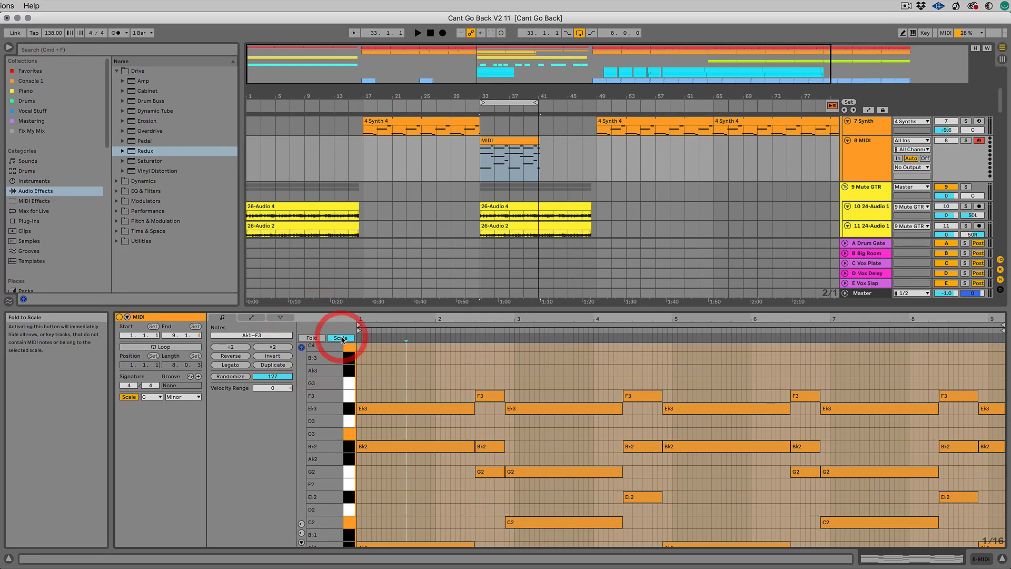
left_click(341, 338)
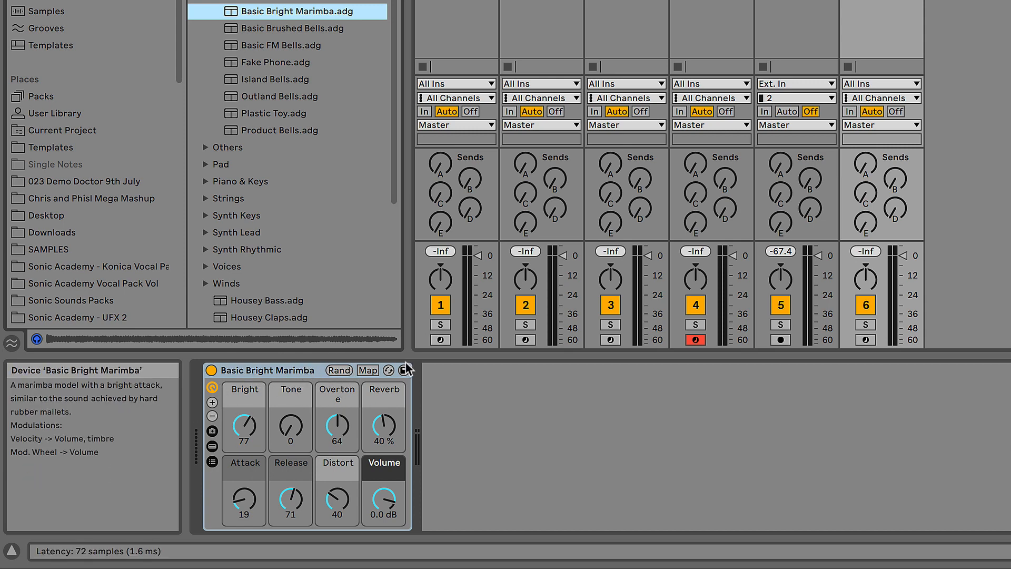
Randomize the macro values of the Basic Bright Marimba rack twice.
left_click(340, 371)
left_click(340, 371)
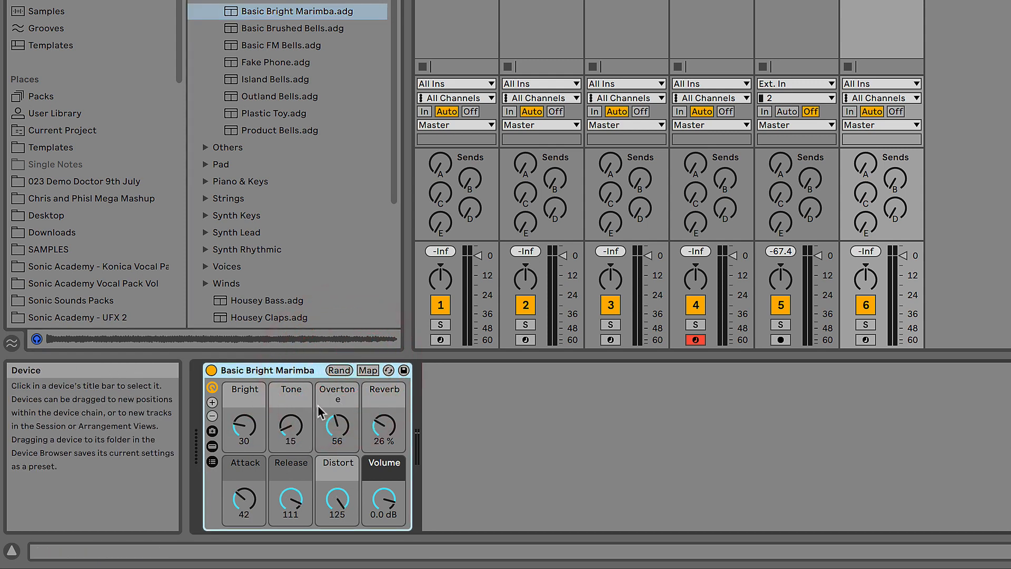
Try the Basic Bright Marimba rack with 16 and with four macro controls, and restore it to eight.
left_click(212, 402)
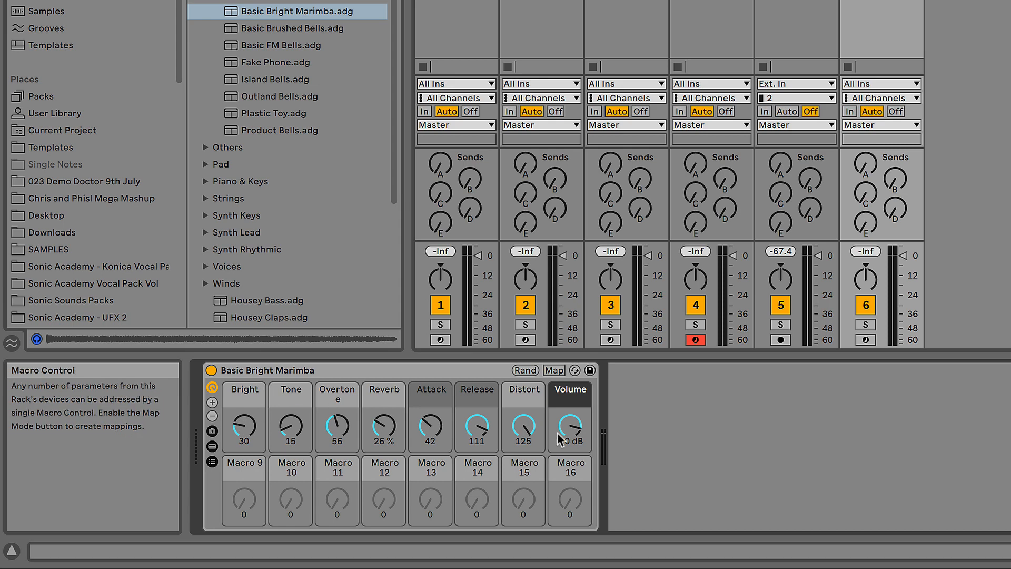
left_click(213, 415)
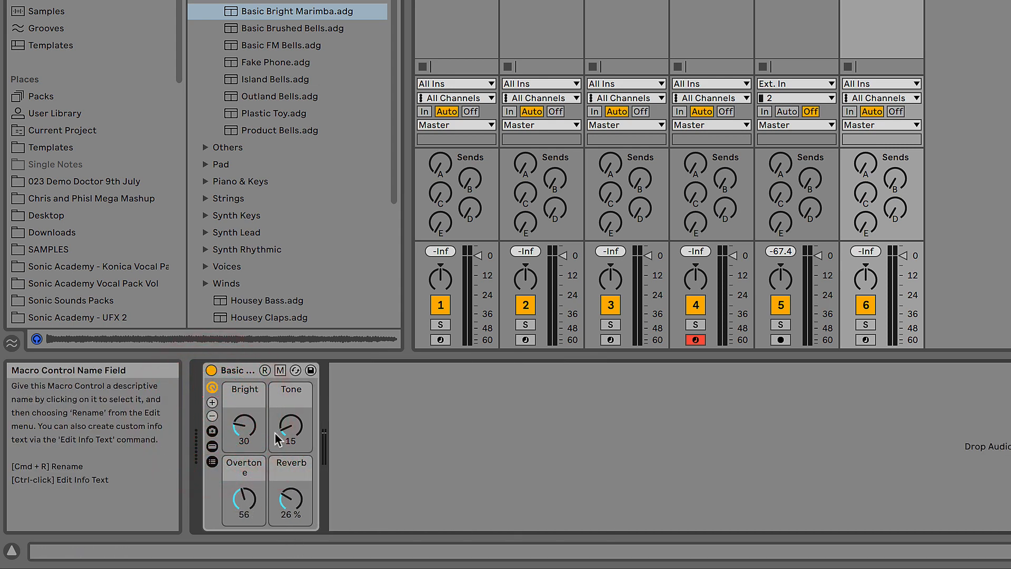
left_click(211, 403)
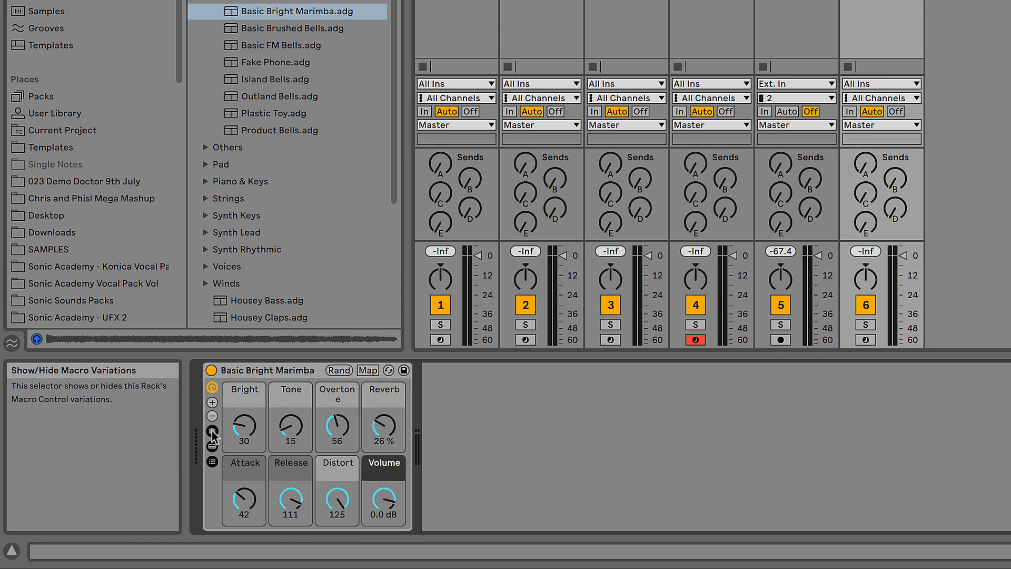
Show the rack's Macro Variations and store the current macro settings as two variations.
left_click(213, 432)
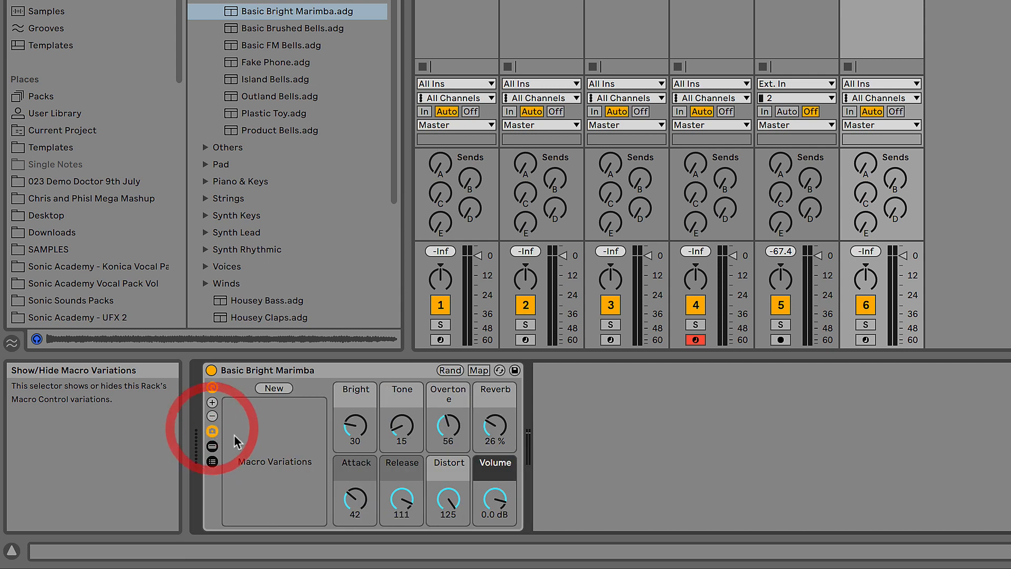
left_click(275, 388)
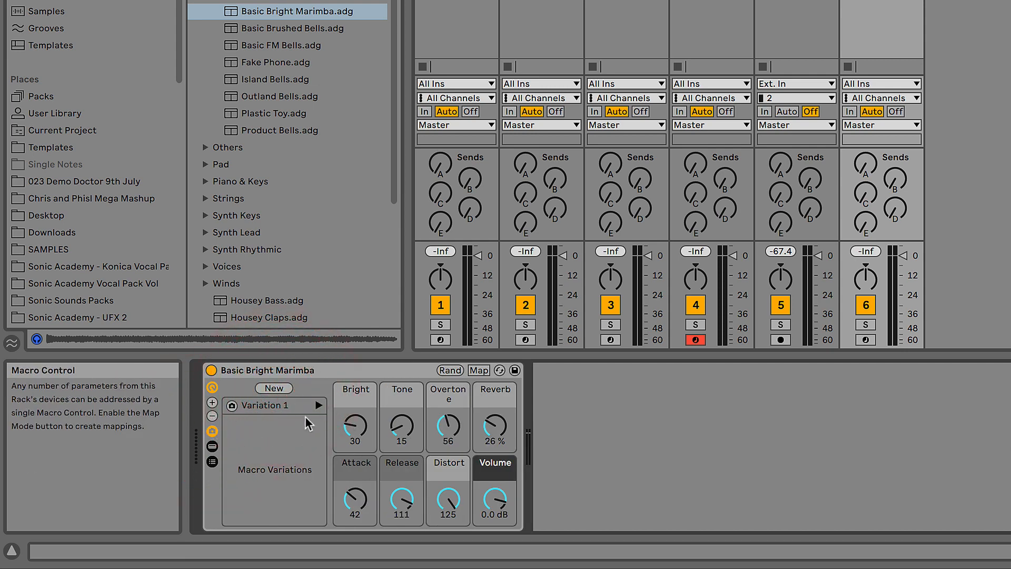
left_click(276, 393)
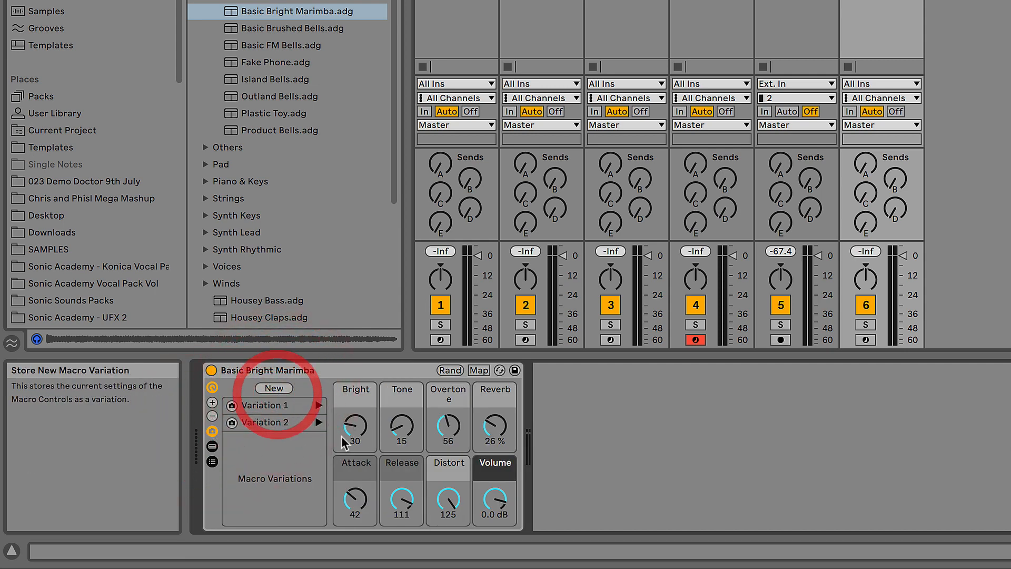
Select Variation 2 and set the macros Bright to 51, Tone to 89, Overtone to 109 and Reverb to 68 %.
left_click(289, 417)
left_click_drag(363, 440, 362, 421)
left_click_drag(402, 429, 401, 389)
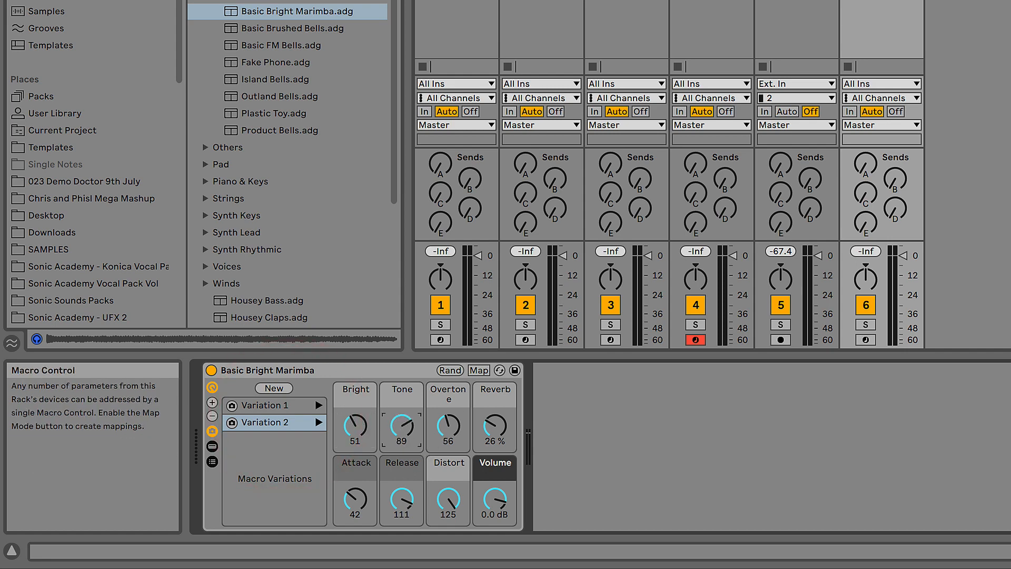
left_click_drag(449, 427, 448, 401)
left_click_drag(495, 428, 495, 403)
Set Volume to -19.024 dB, Distort to 53, Release to 51 and Attack to 95, and store these macro settings as a new variation.
left_click_drag(495, 500, 495, 521)
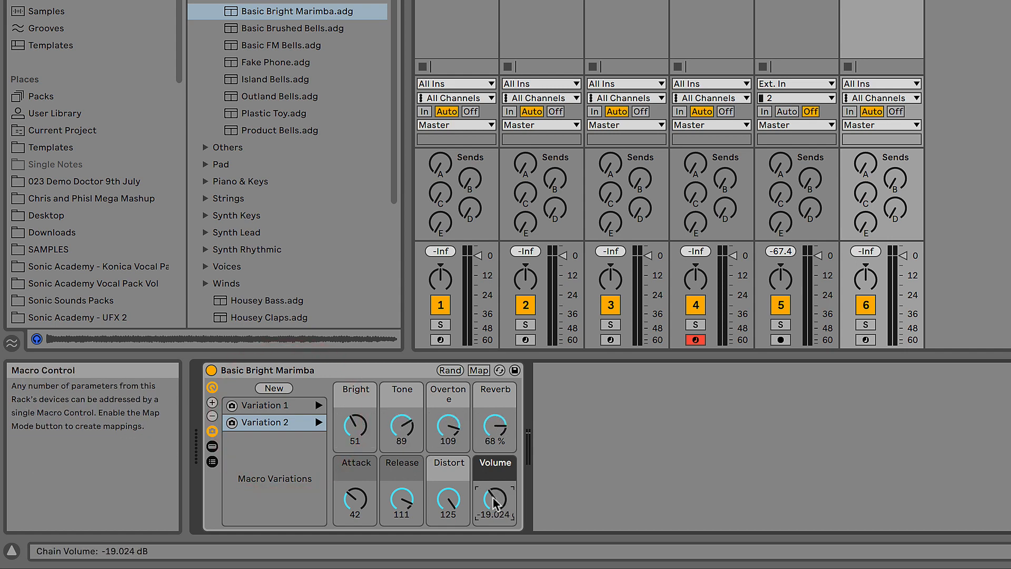
left_click_drag(445, 499, 445, 537)
left_click_drag(400, 498, 400, 529)
left_click_drag(359, 497, 359, 469)
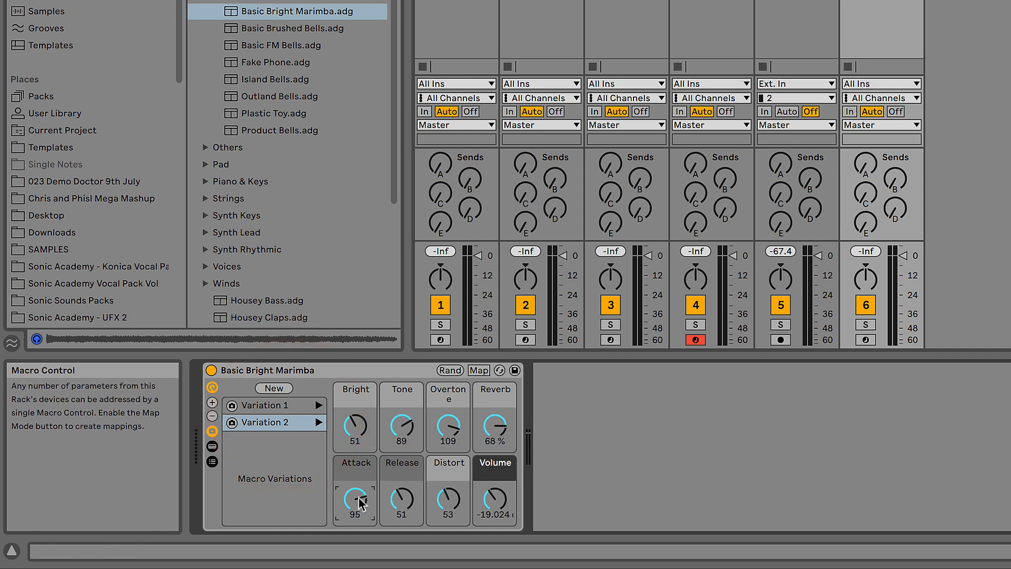
left_click(274, 388)
Launch Variation 1 and Variation 2 in turn to recall their stored macro settings.
left_click(283, 423)
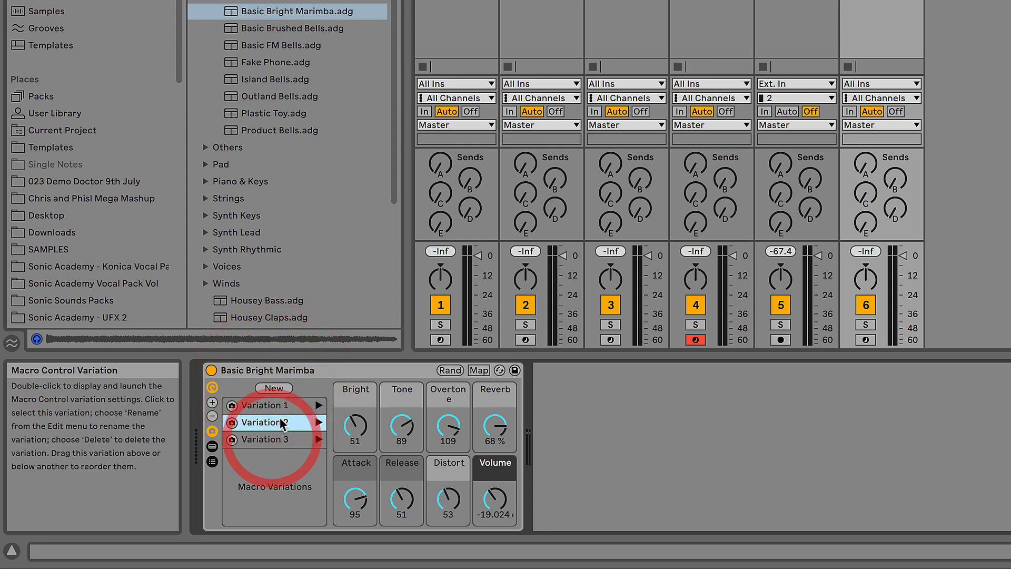
left_click(285, 405)
left_click(318, 404)
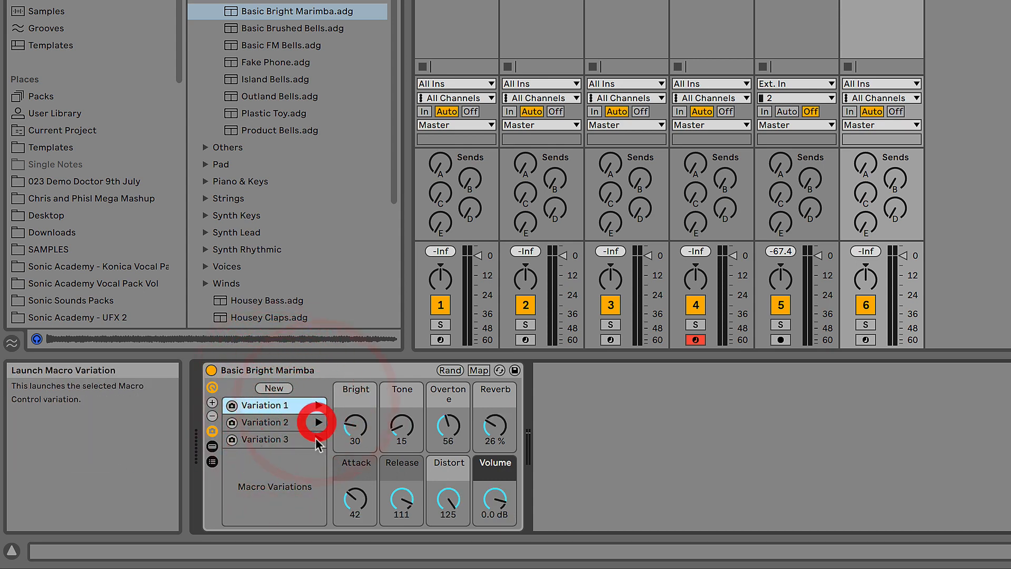
left_click(318, 422)
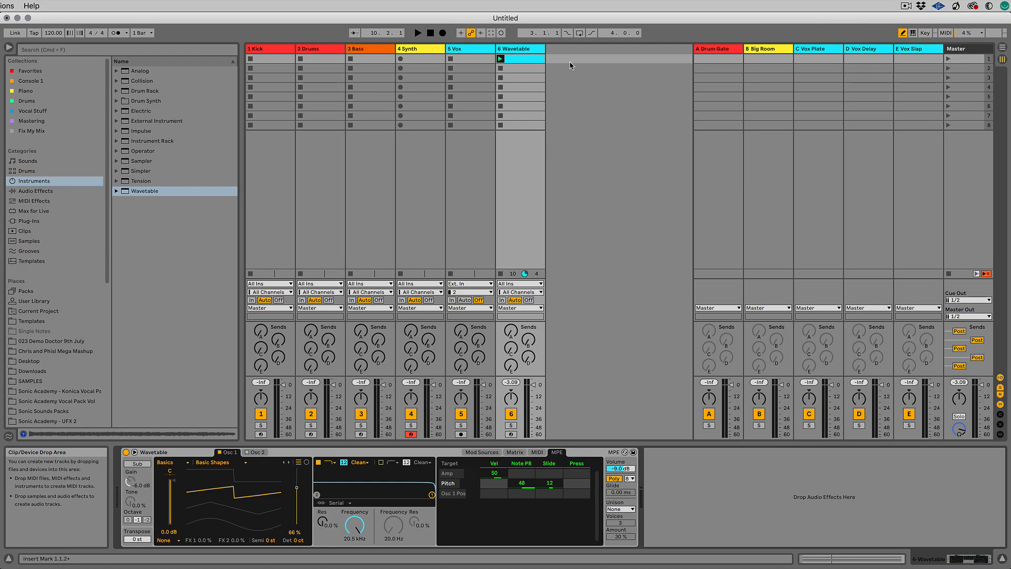
Open the MIDI clip on the 6 Wavetable track, and examine the MPE modulation matrix of the track's Wavetable device.
double_click(521, 59)
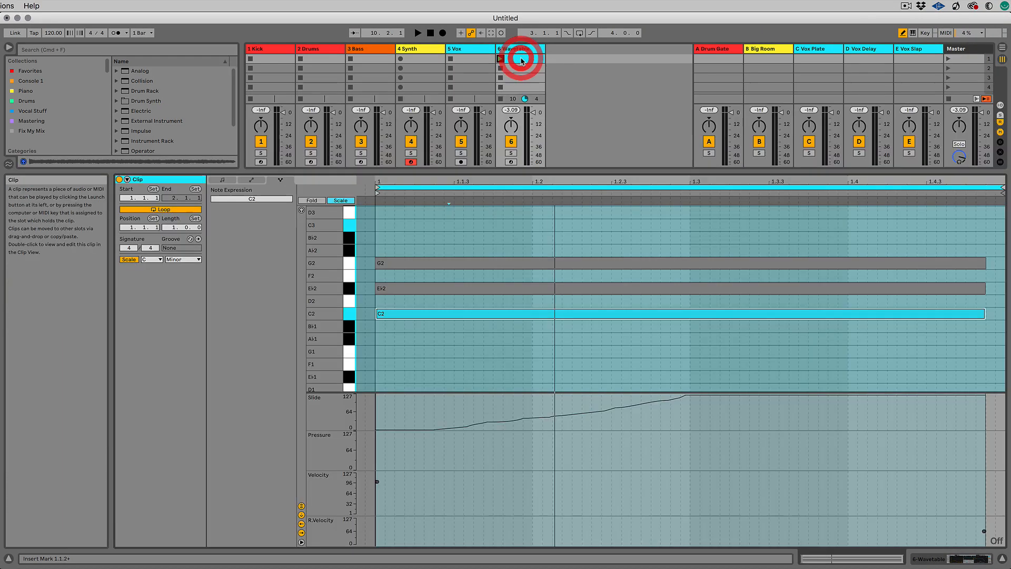
left_click(521, 48)
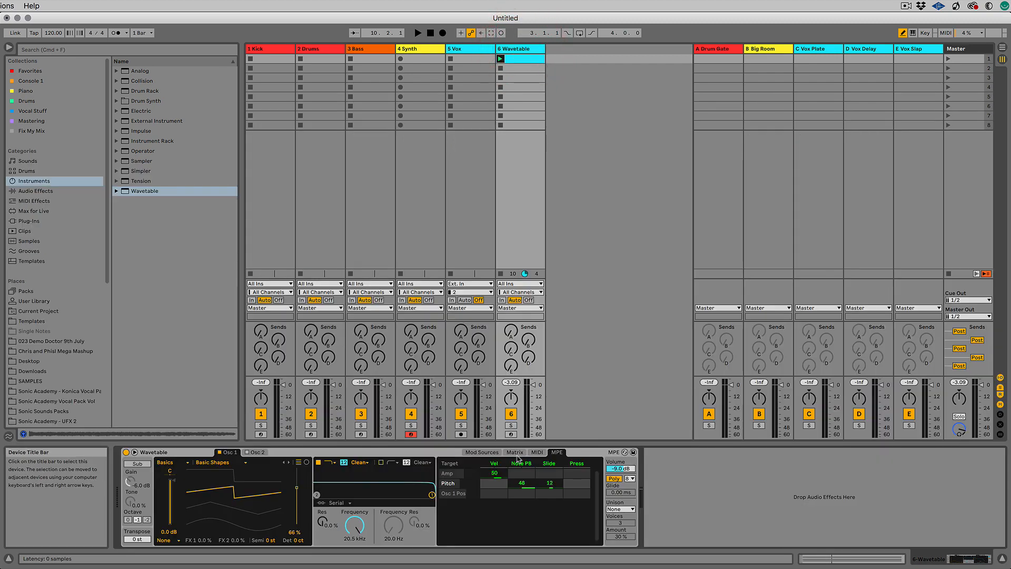
left_click(503, 485)
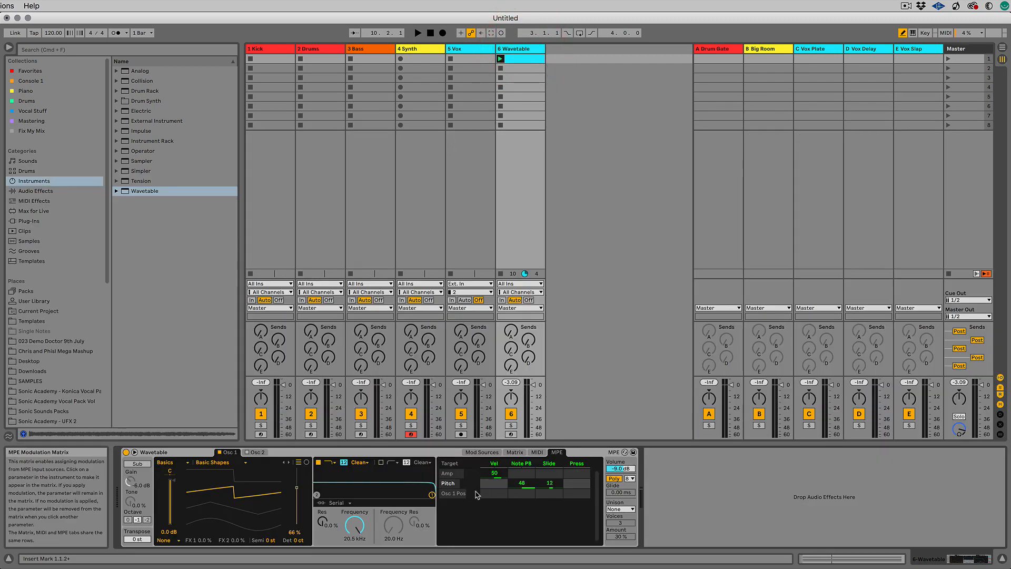
left_click(576, 476)
left_click(550, 472)
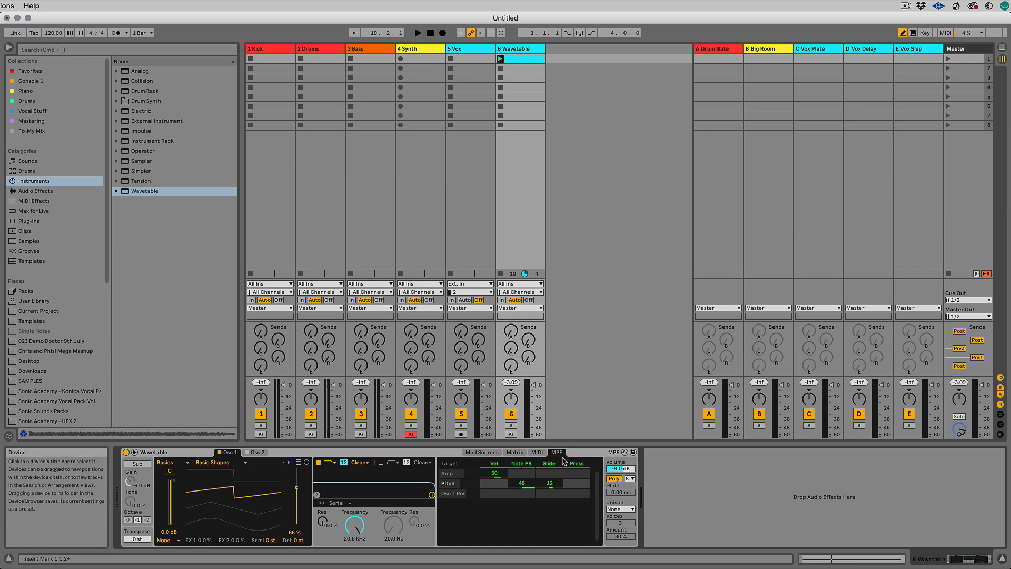
left_click(547, 492)
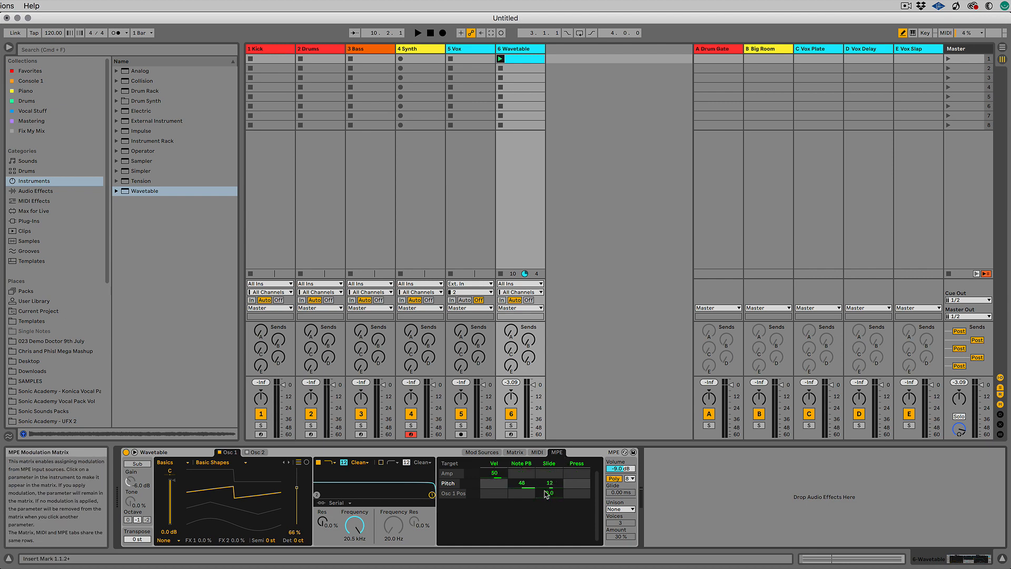
Reopen the Wavetable track's clip and examine its Note Expression view with the Slide, Pressure and Velocity lanes.
double_click(523, 62)
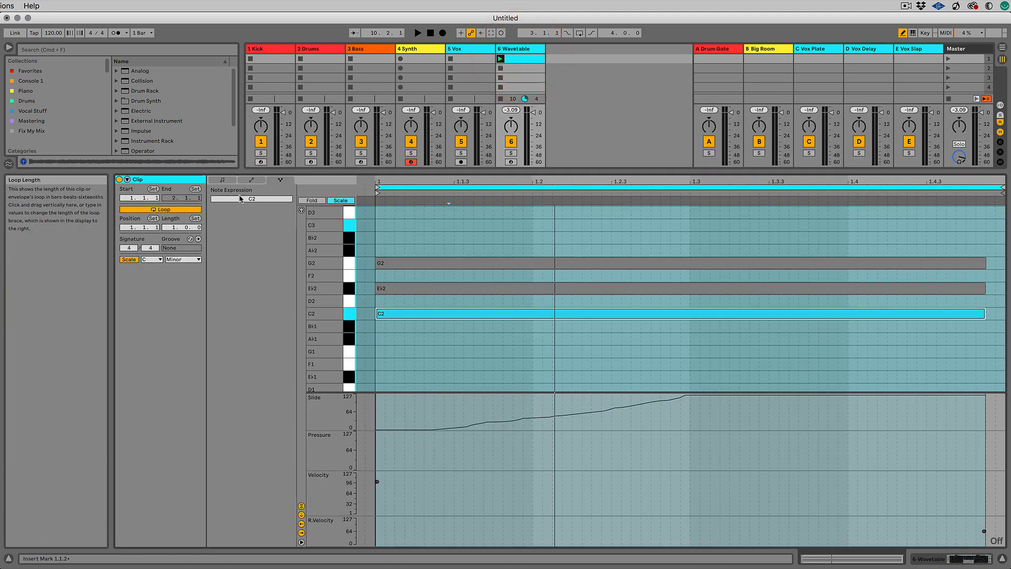
left_click(254, 180)
left_click(282, 180)
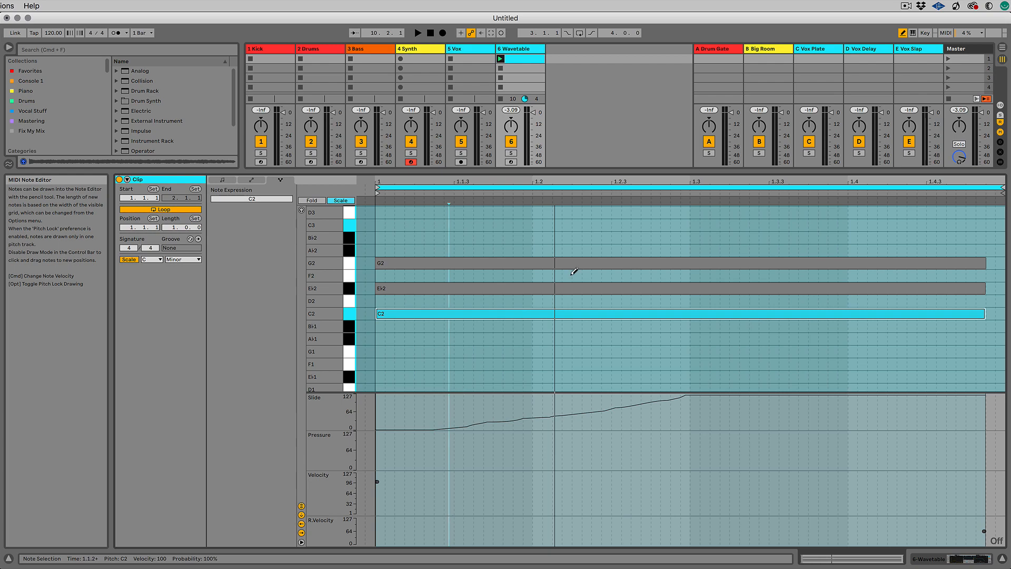
Recheck the Wavetable device's MPE matrix, and play the track's clip with its note editor open.
left_click(518, 49)
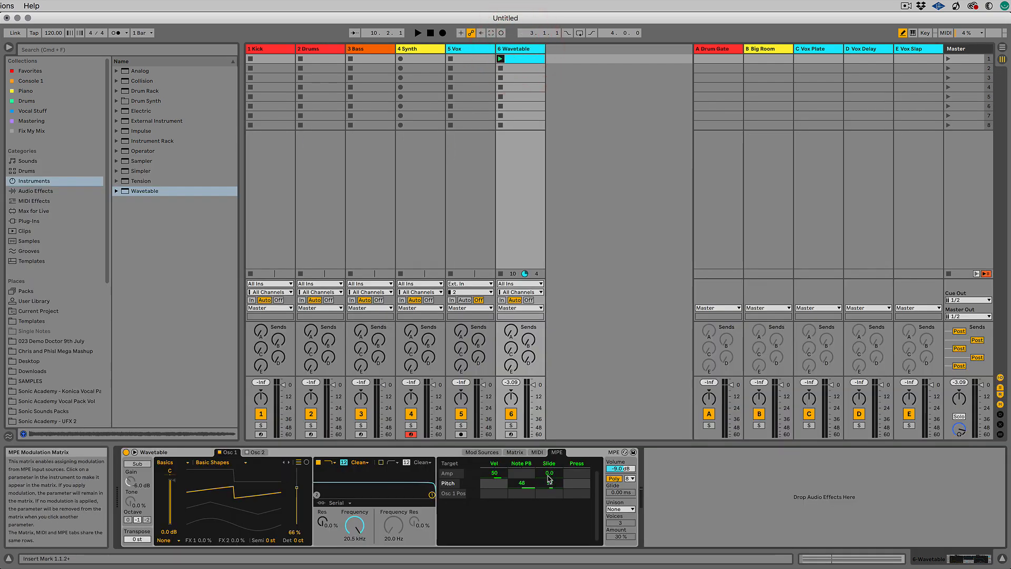
left_click(524, 58)
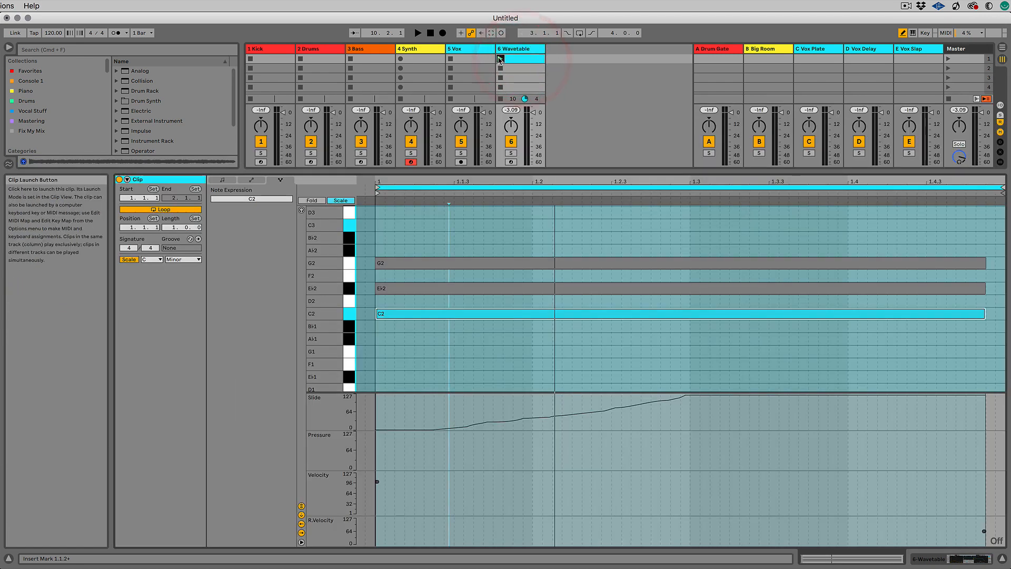
left_click(500, 59)
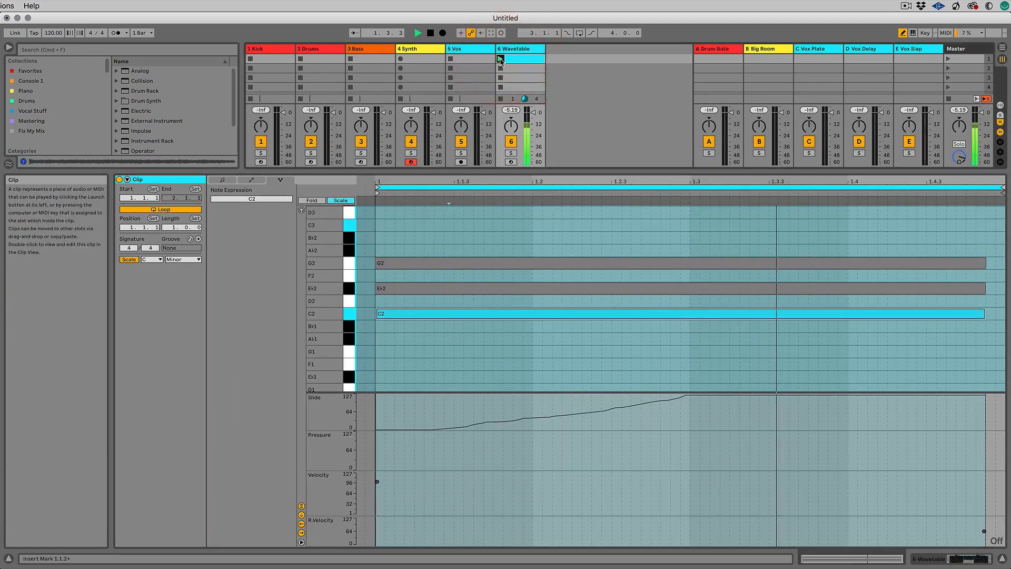